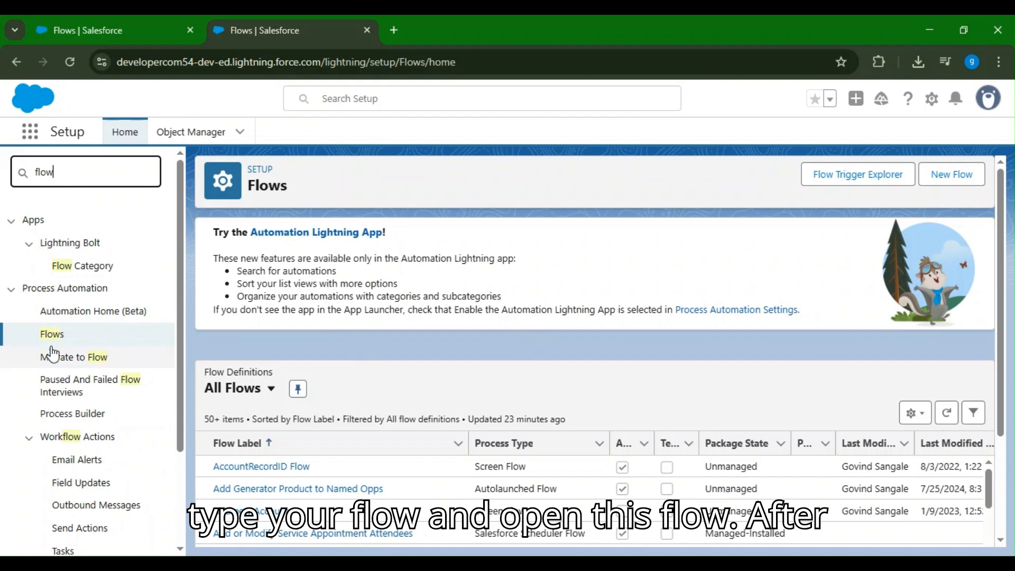
# Open the Flows setup page and create a new automation of type Screen Flow.
pyautogui.click(55, 341)
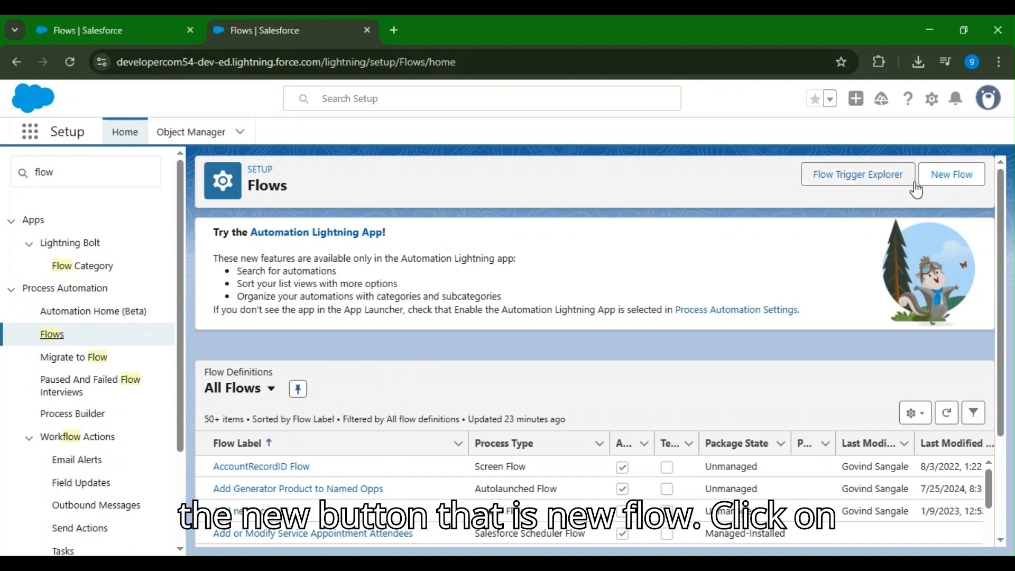
pyautogui.click(960, 184)
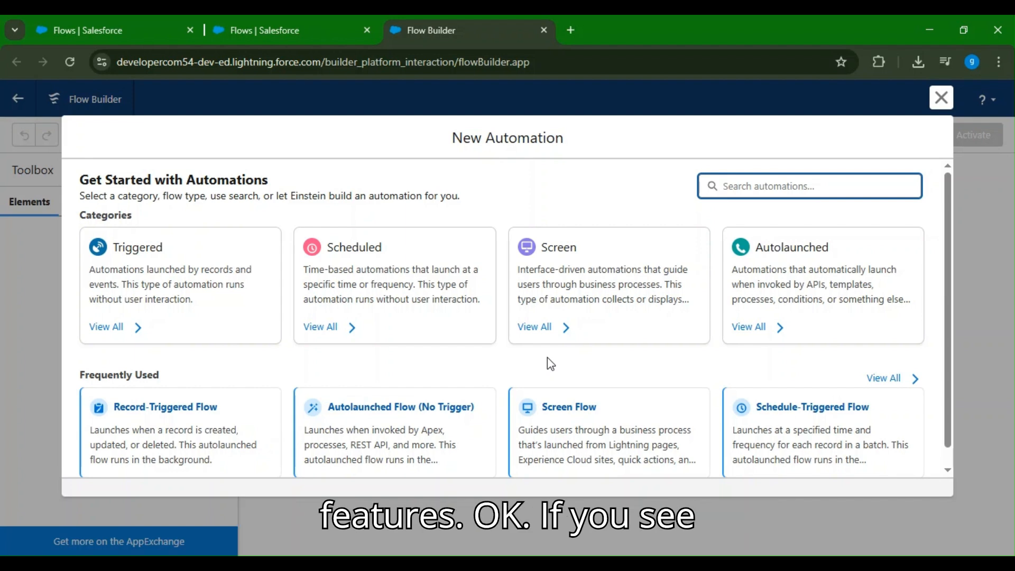
pyautogui.scroll(-1, 239, 353)
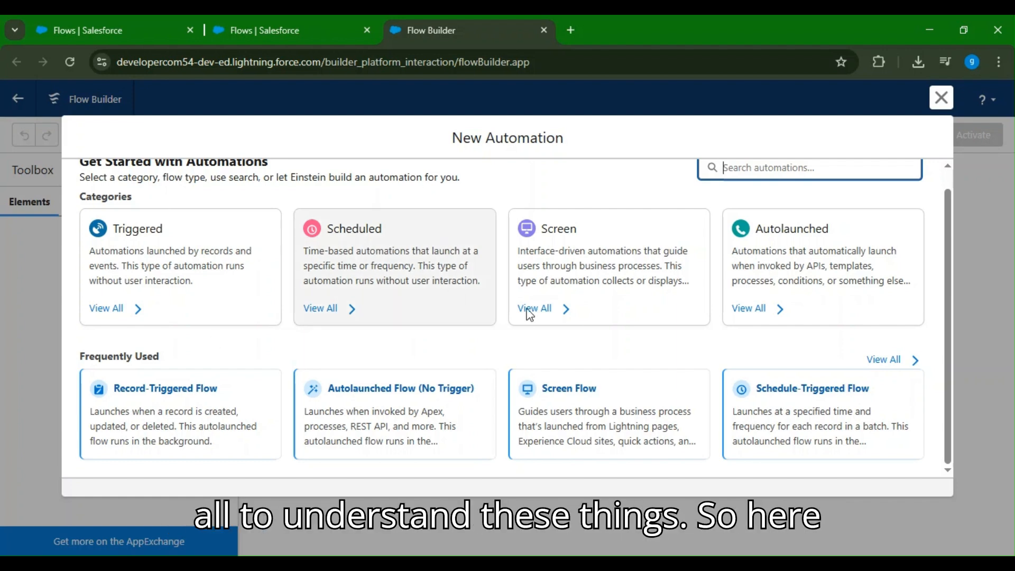
pyautogui.moveTo(591, 267); pyautogui.dragTo(579, 281)
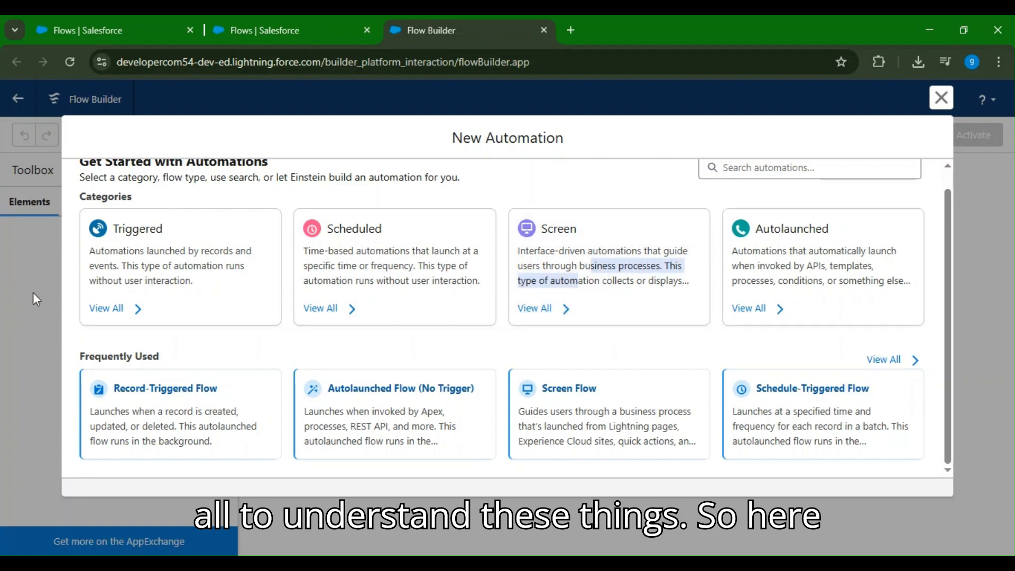
pyautogui.click(550, 406)
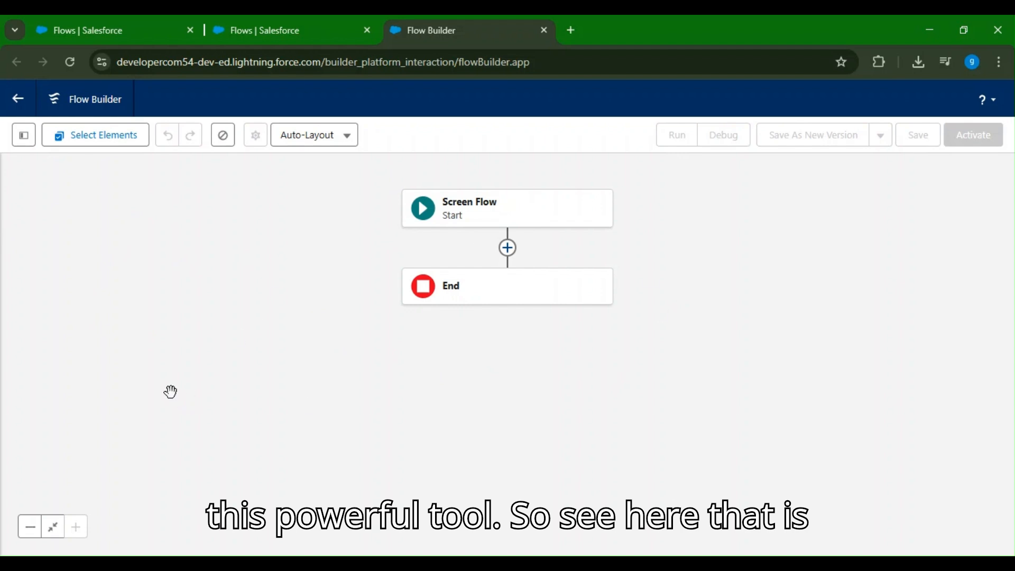
# Preview the element selection mode used for copying flow elements, and exit it.
pyautogui.click(78, 137)
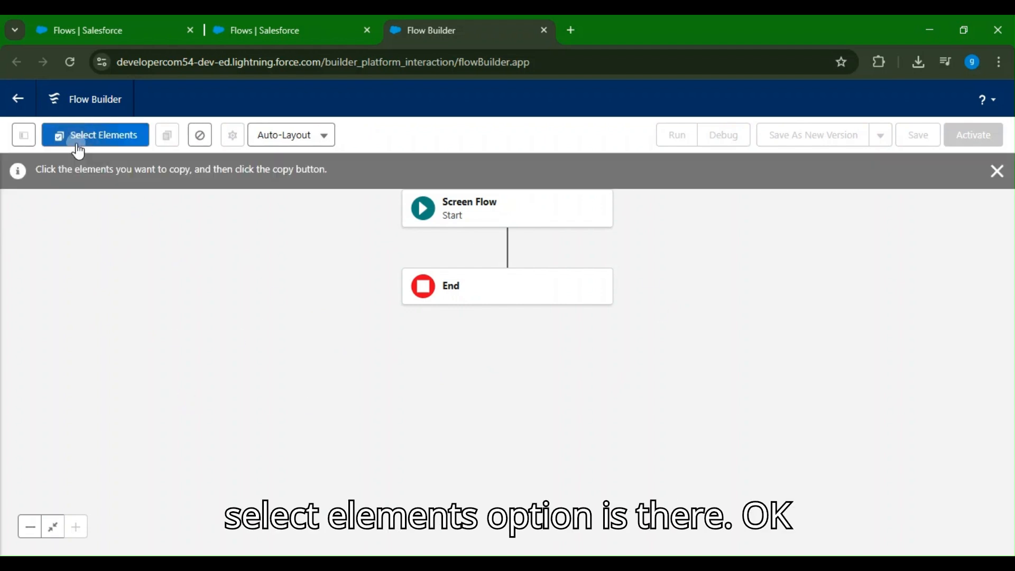
pyautogui.click(997, 171)
pyautogui.click(117, 142)
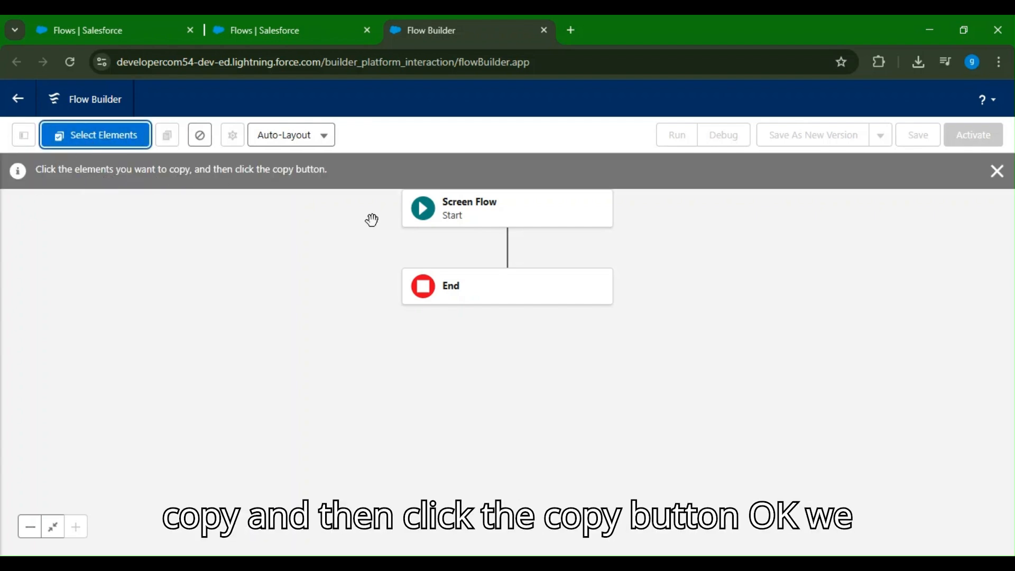
pyautogui.click(997, 171)
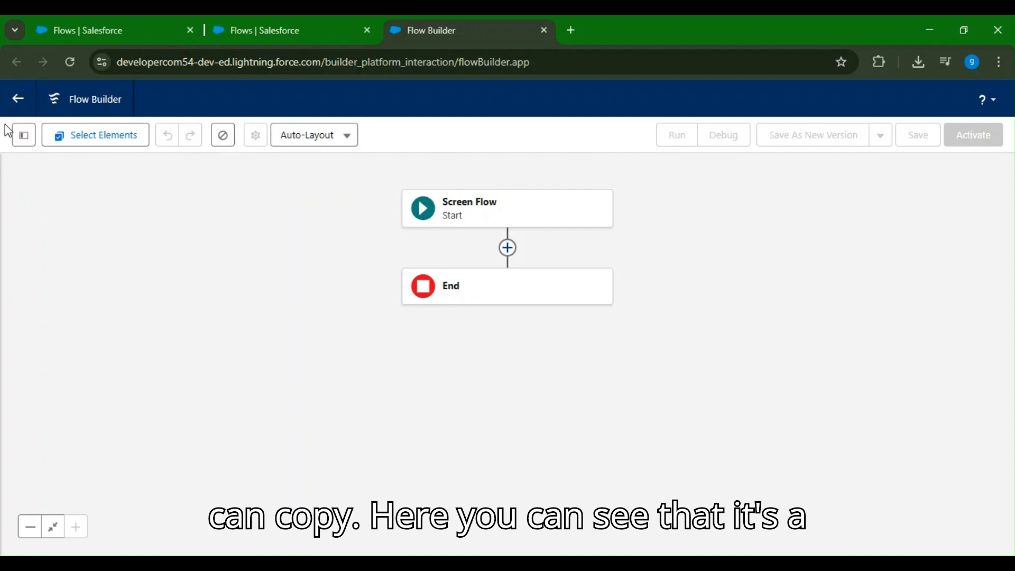
# Show the toolbox and review the resource types offered for a new resource, without creating one.
pyautogui.click(23, 135)
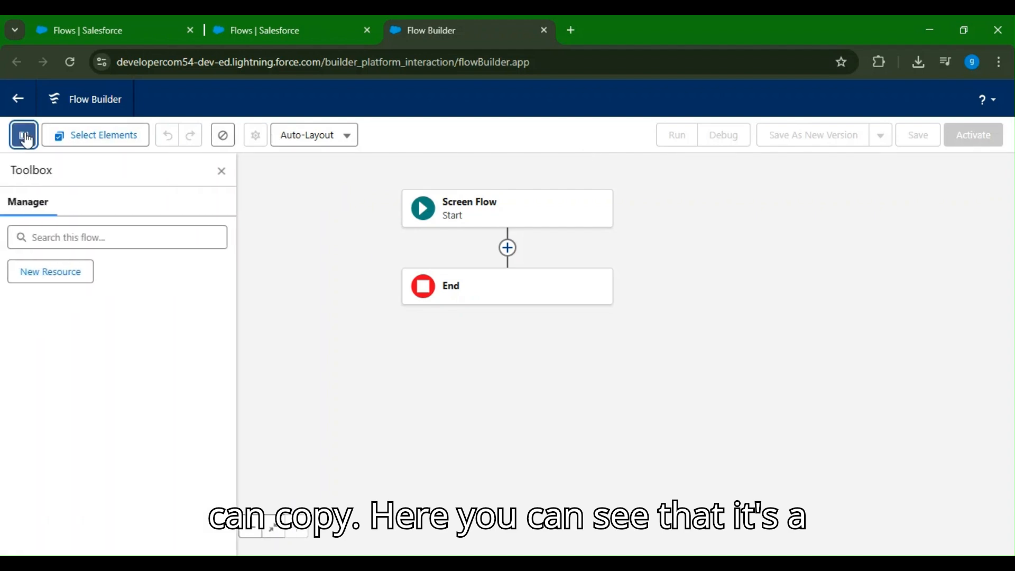
pyautogui.click(35, 284)
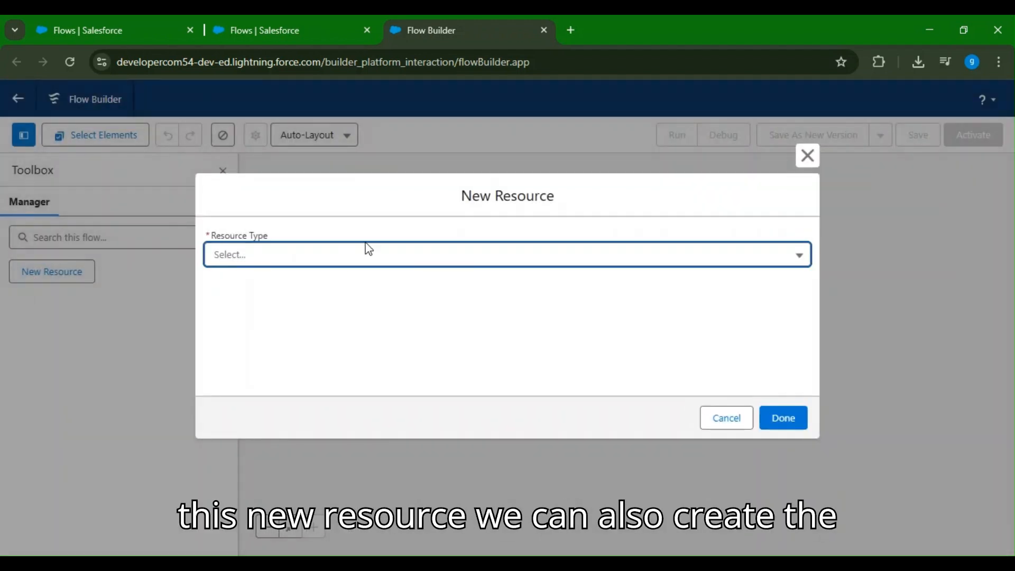
pyautogui.click(365, 243)
pyautogui.click(345, 259)
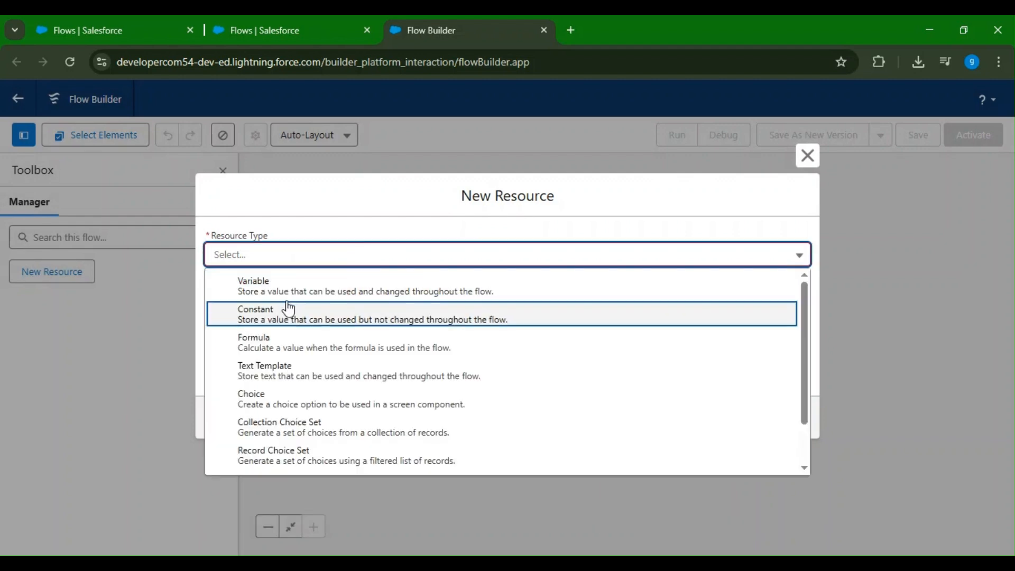
pyautogui.scroll(-2, 291, 317)
pyautogui.scroll(2, 292, 323)
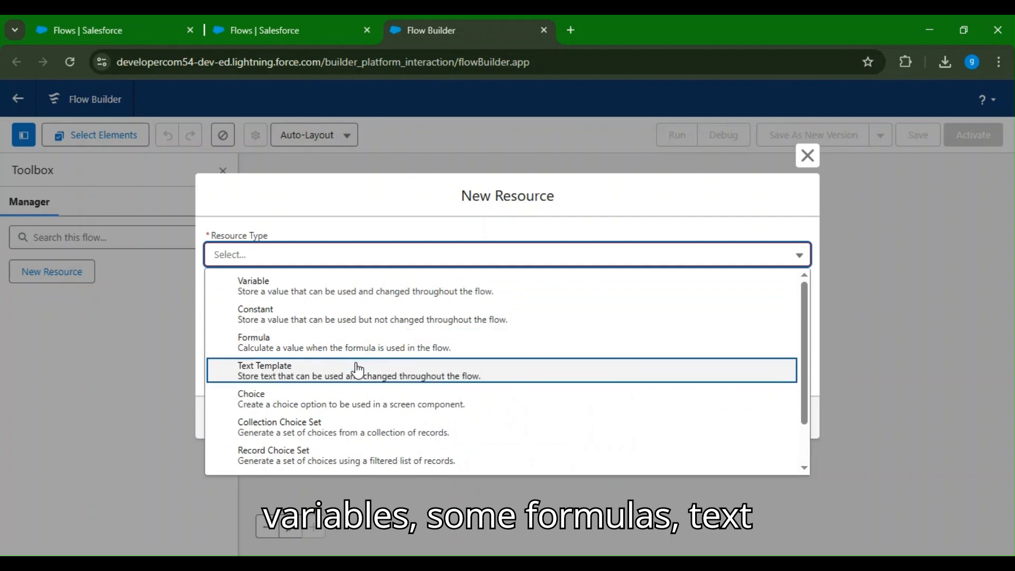
pyautogui.scroll(-1, 324, 451)
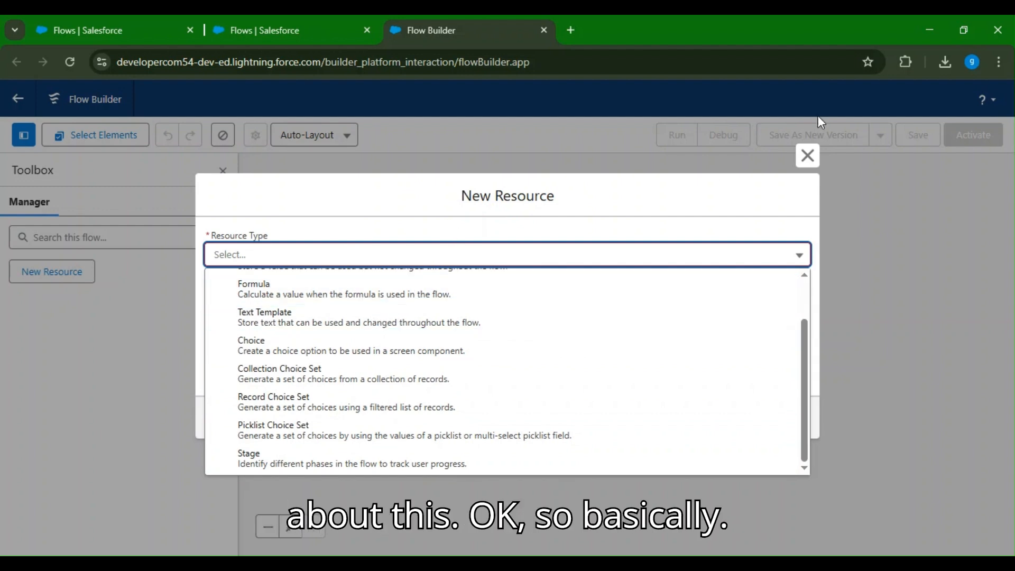
pyautogui.click(807, 156)
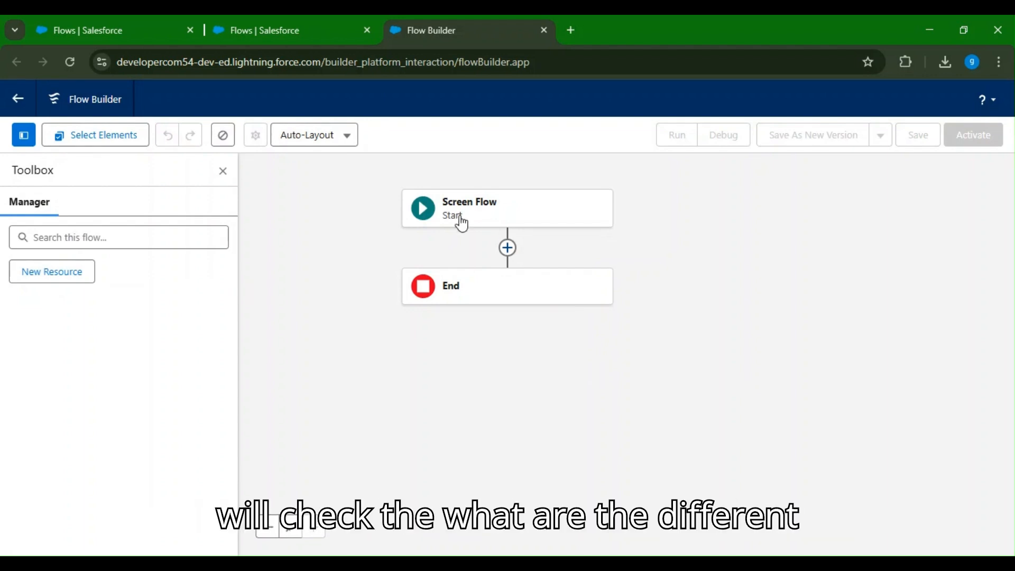
# Review the available element types and add a Screen element between the flow's Start and End.
pyautogui.click(507, 249)
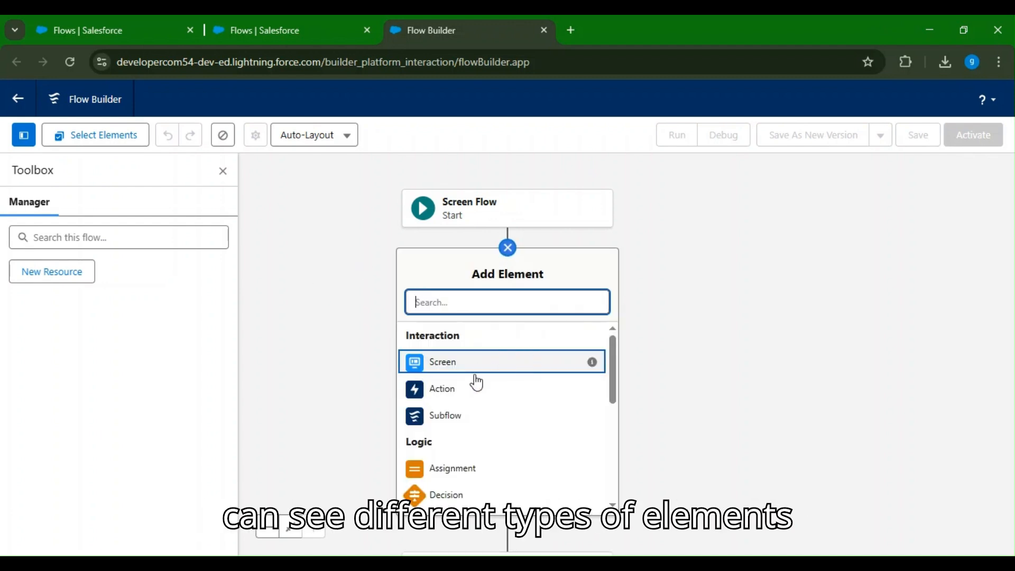
pyautogui.scroll(-3, 474, 380)
pyautogui.scroll(-2, 486, 421)
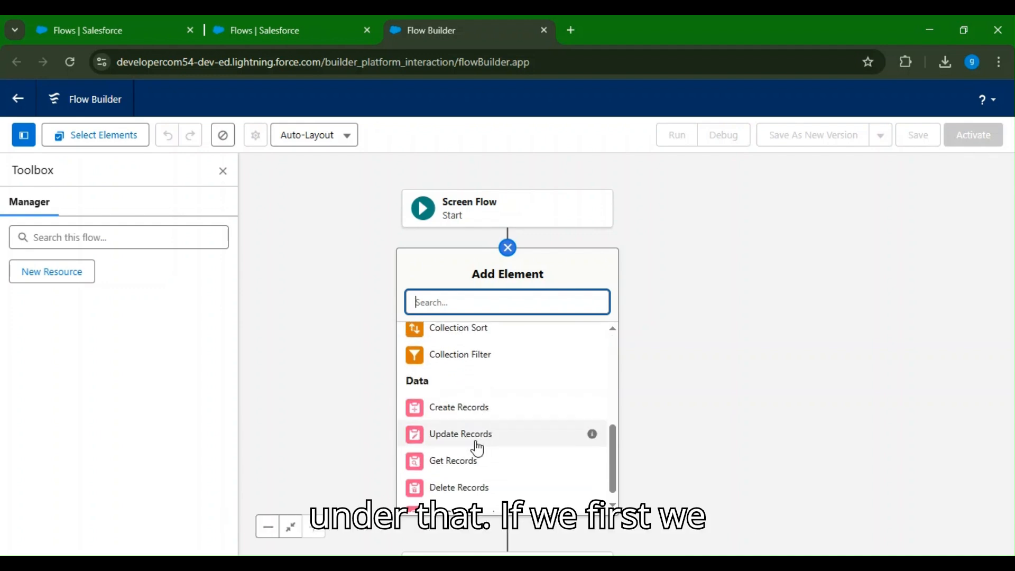
pyautogui.scroll(5, 475, 465)
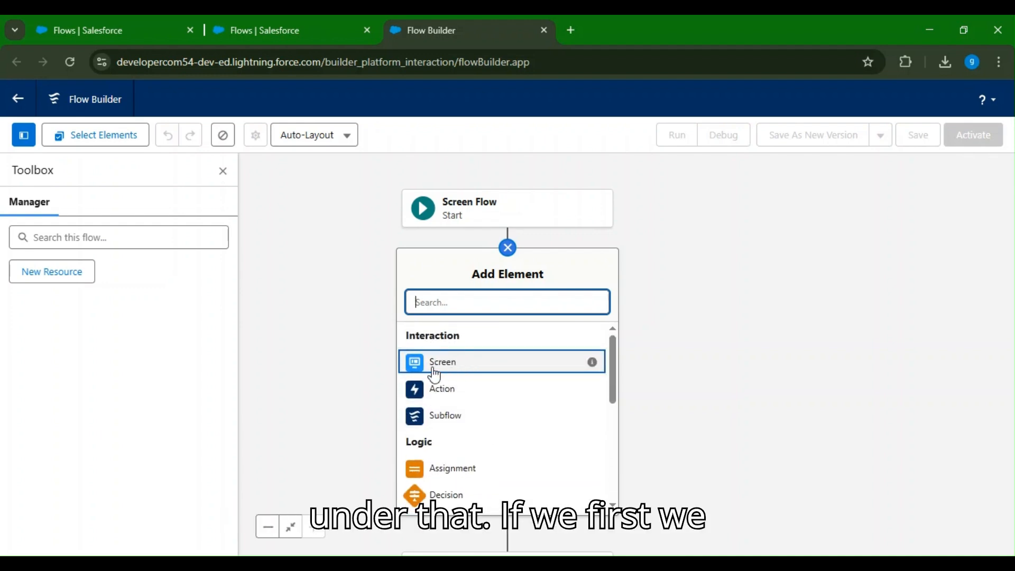
pyautogui.click(448, 362)
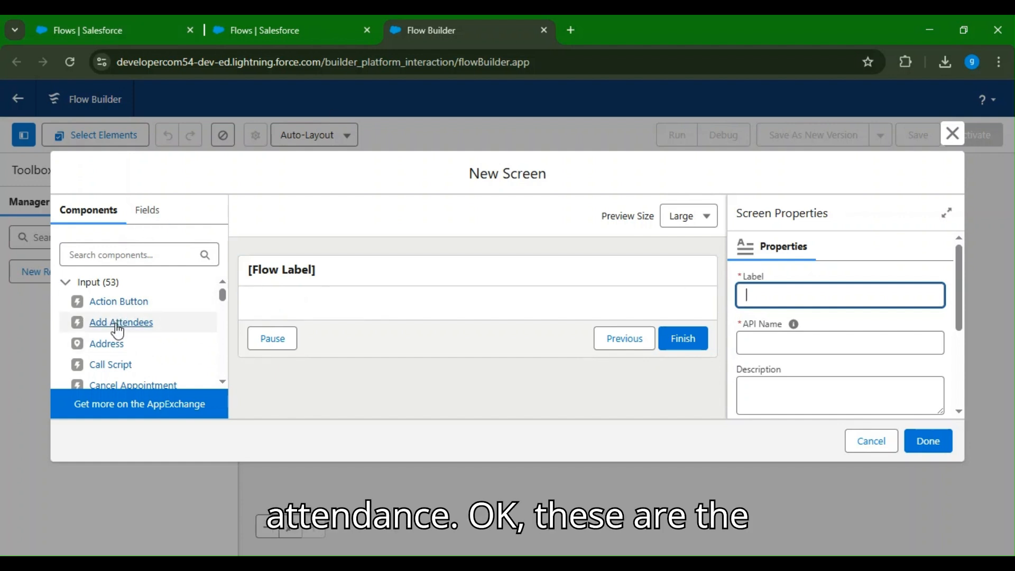
# Examine the built-in input components available for the new screen.
pyautogui.scroll(-2, 118, 370)
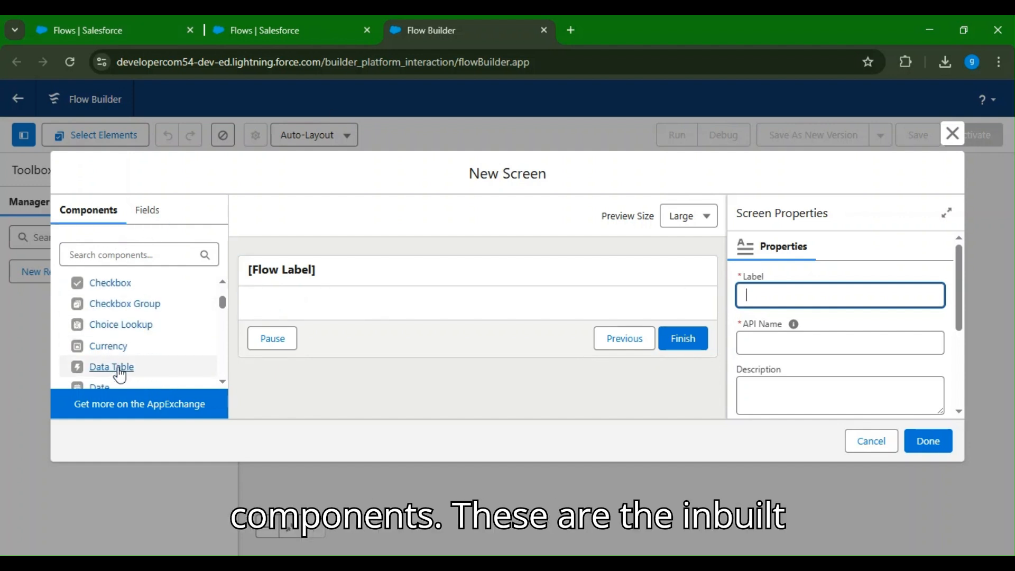
pyautogui.scroll(3, 116, 358)
pyautogui.scroll(-5, 106, 370)
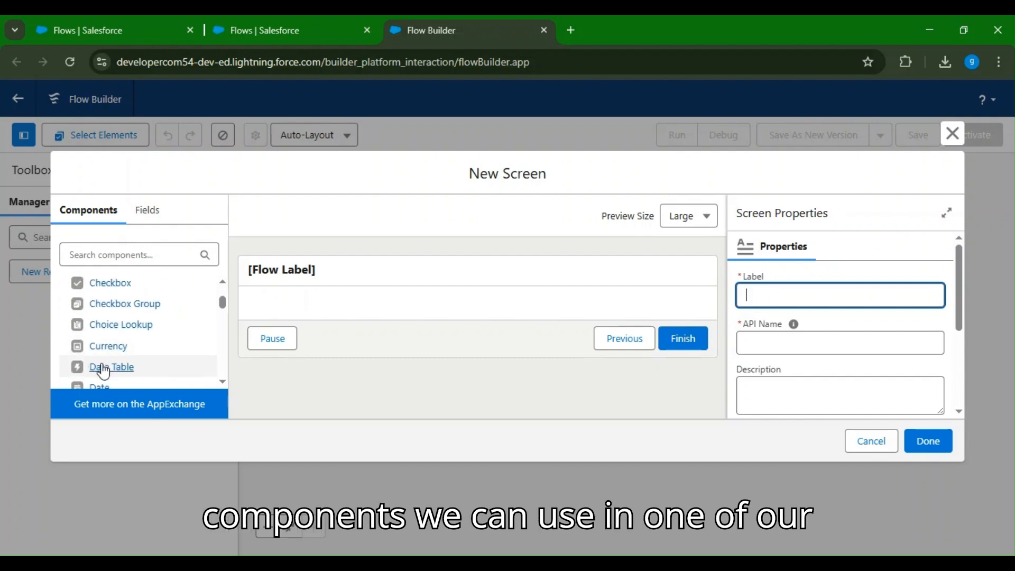
pyautogui.scroll(-3, 119, 365)
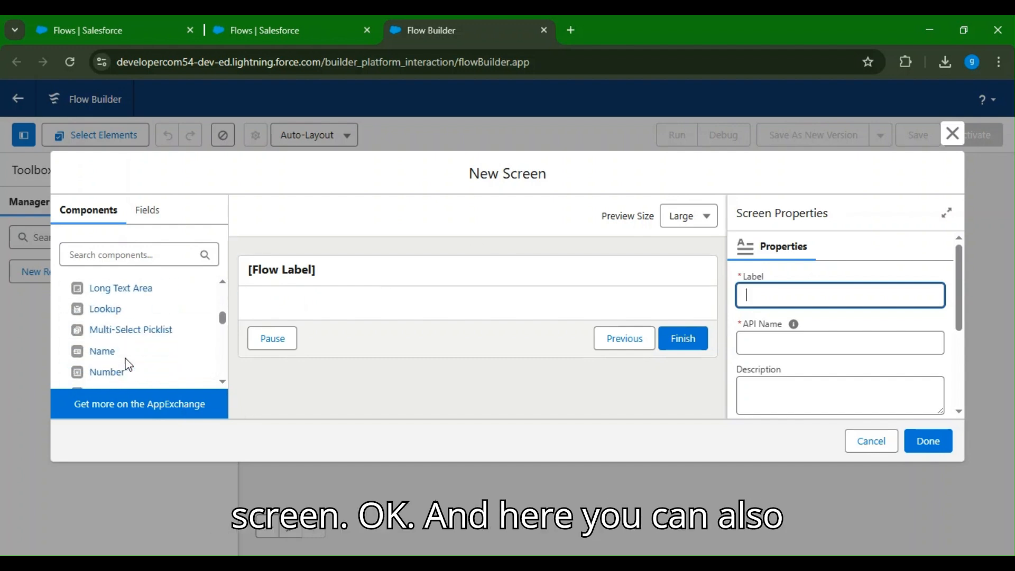
pyautogui.scroll(-2, 125, 342)
pyautogui.scroll(6, 119, 348)
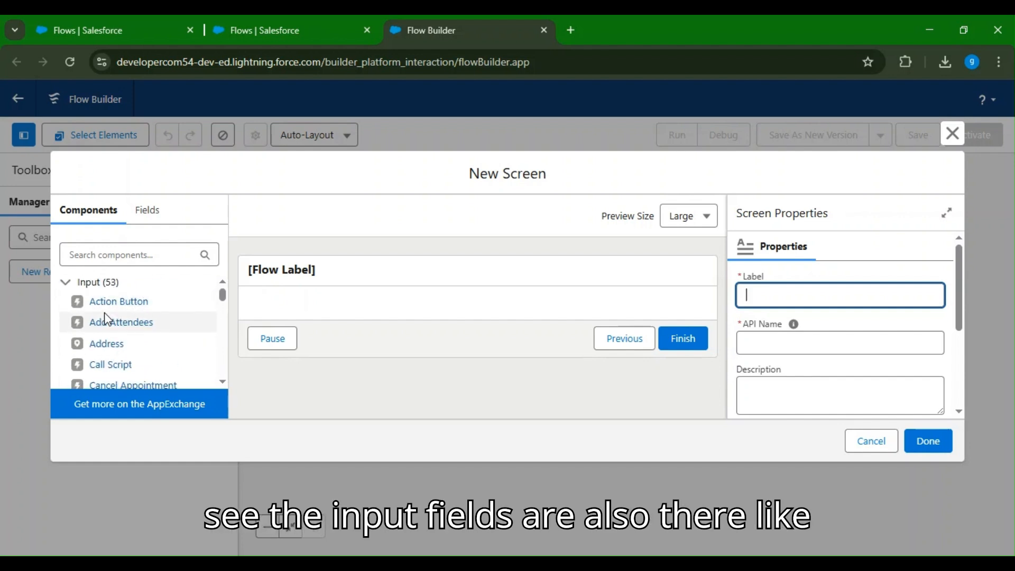
pyautogui.scroll(-2, 102, 319)
pyautogui.scroll(-1, 136, 335)
pyautogui.scroll(-1, 103, 359)
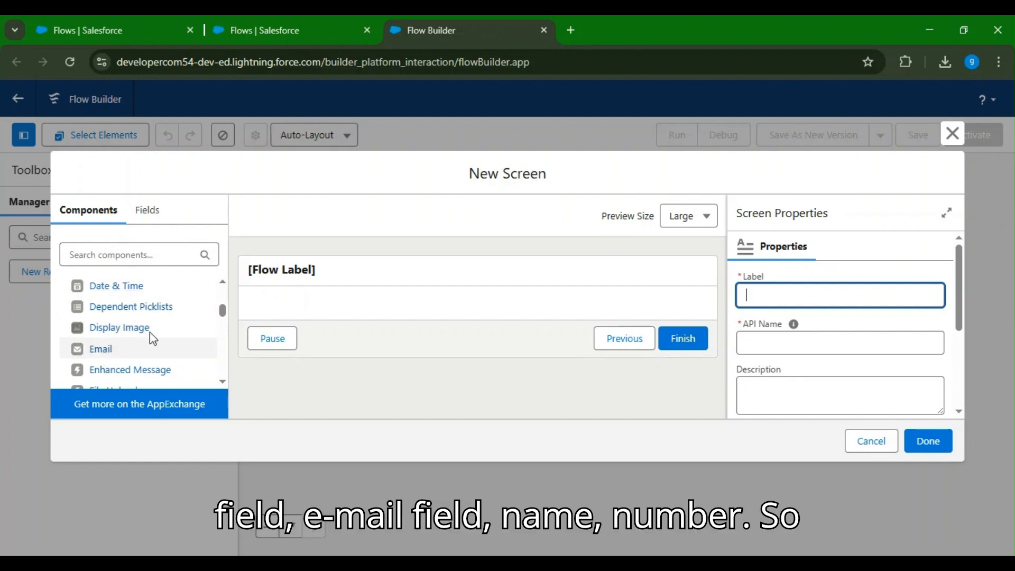
pyautogui.scroll(-2, 109, 381)
pyautogui.scroll(-3, 113, 370)
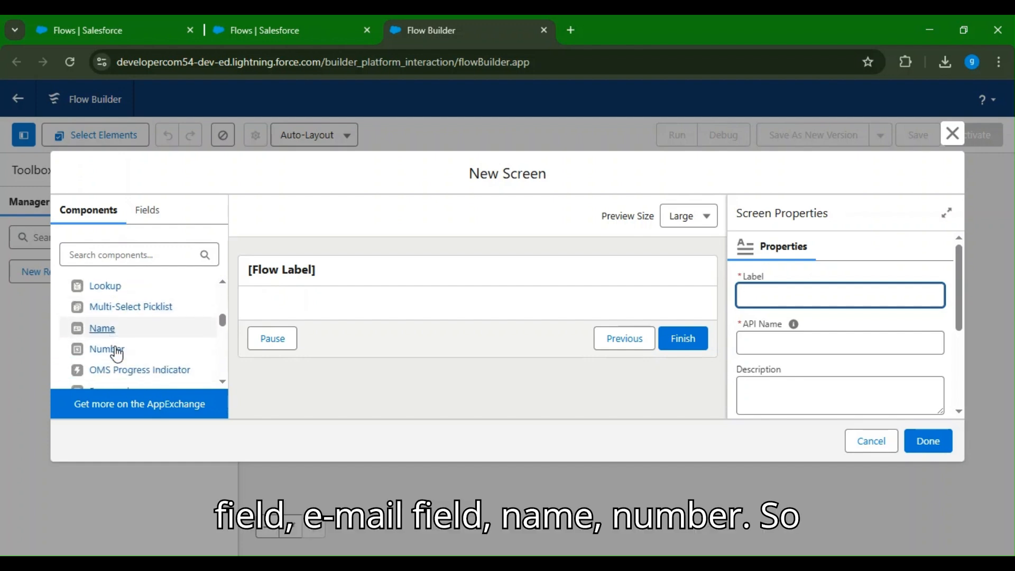
pyautogui.scroll(-2, 113, 364)
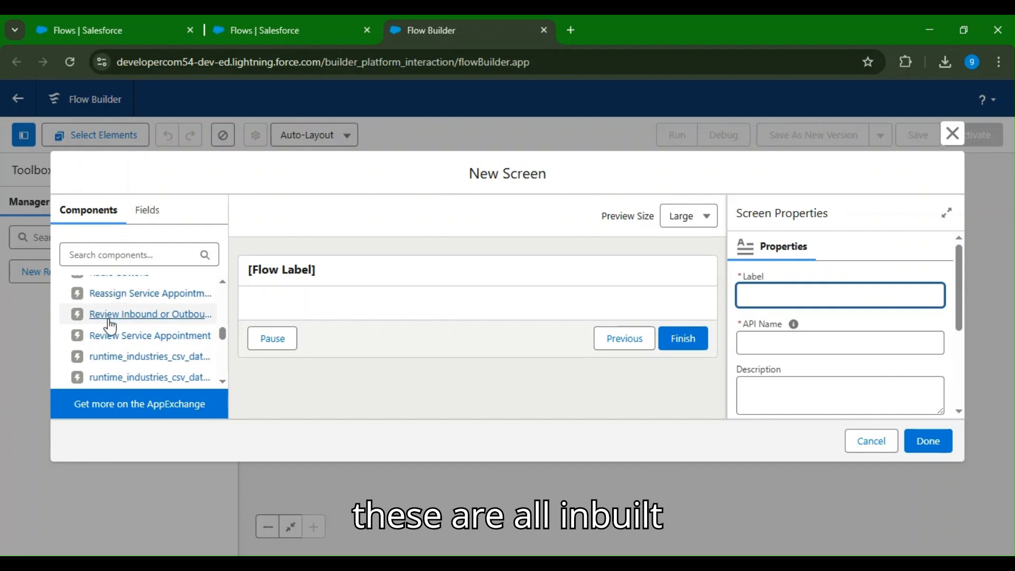
pyautogui.scroll(-5, 109, 331)
# Look at the record variable options for adding record fields to the screen, and return to the components.
pyautogui.click(151, 224)
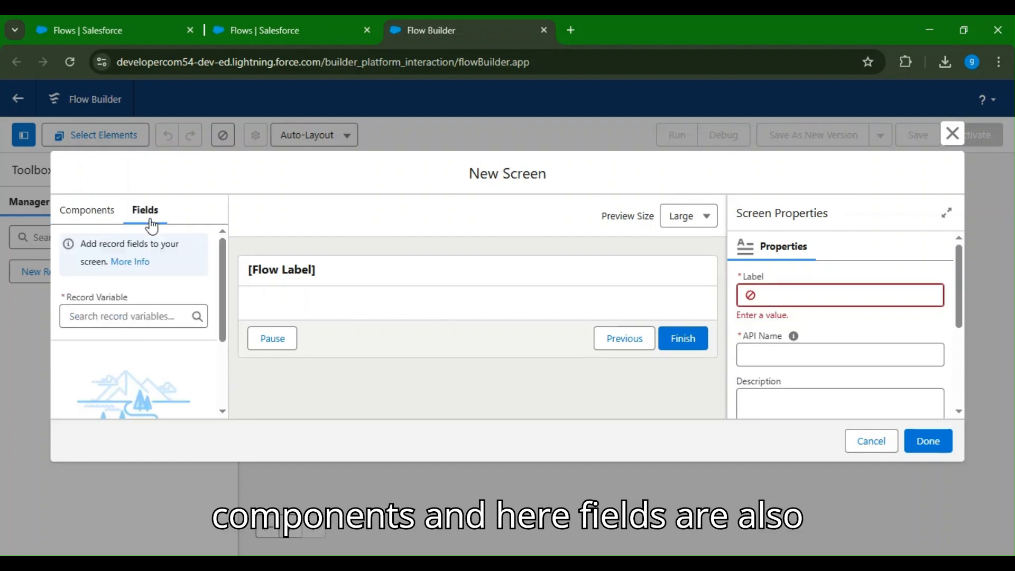
pyautogui.click(121, 316)
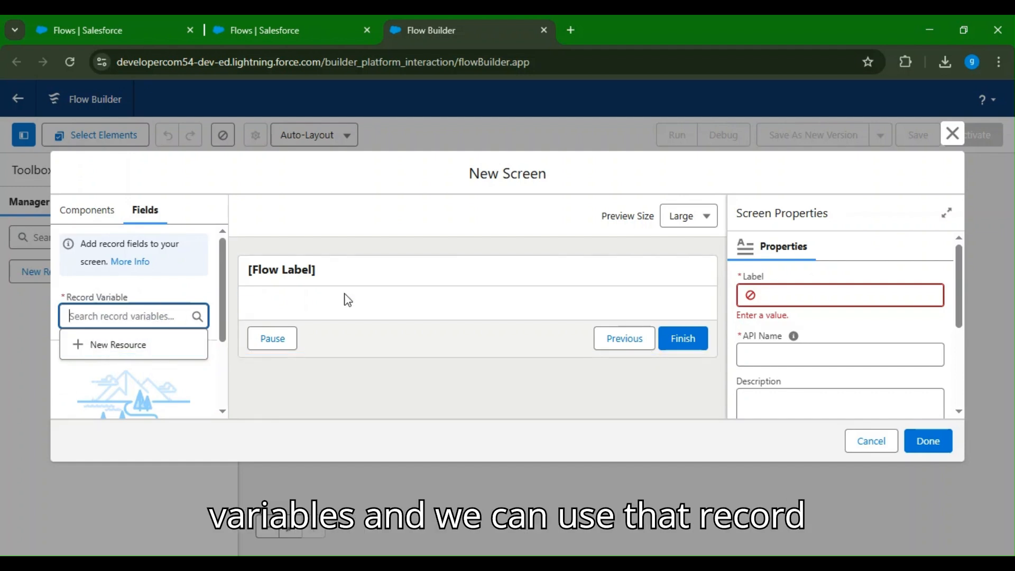
pyautogui.click(101, 224)
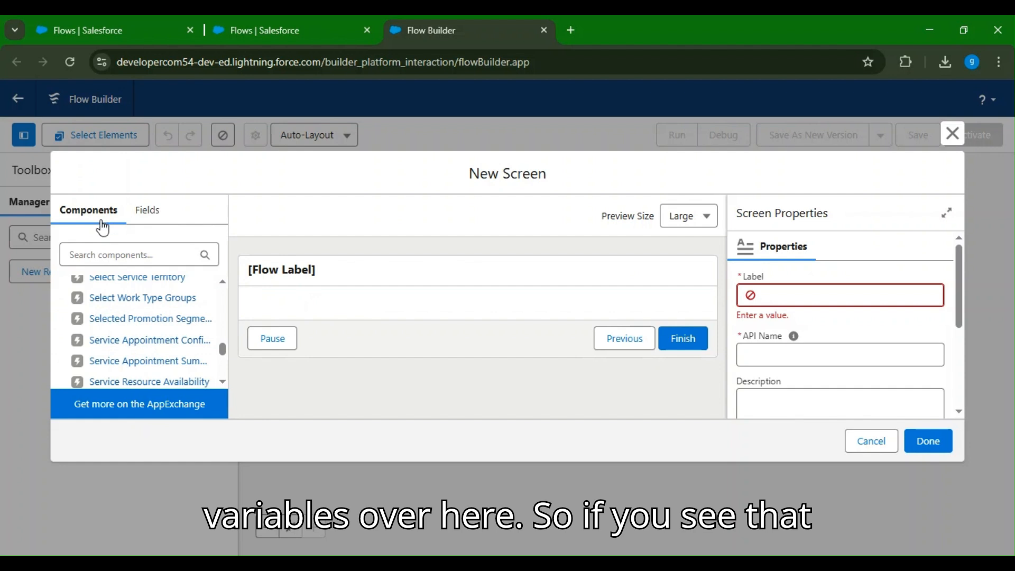
# Add an Email input component to the new screen.
pyautogui.scroll(10, 151, 357)
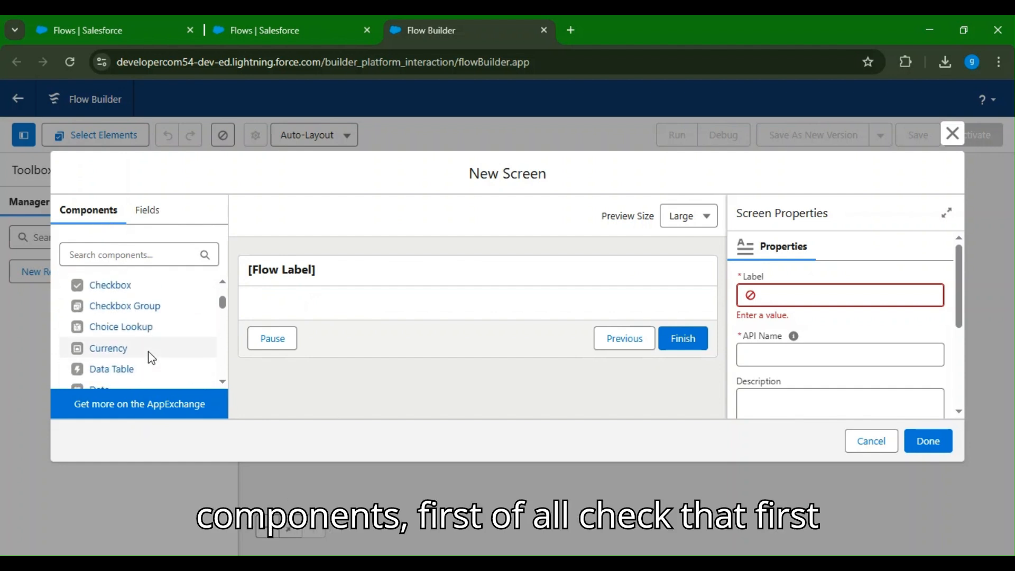
pyautogui.scroll(3, 132, 343)
pyautogui.scroll(-5, 118, 340)
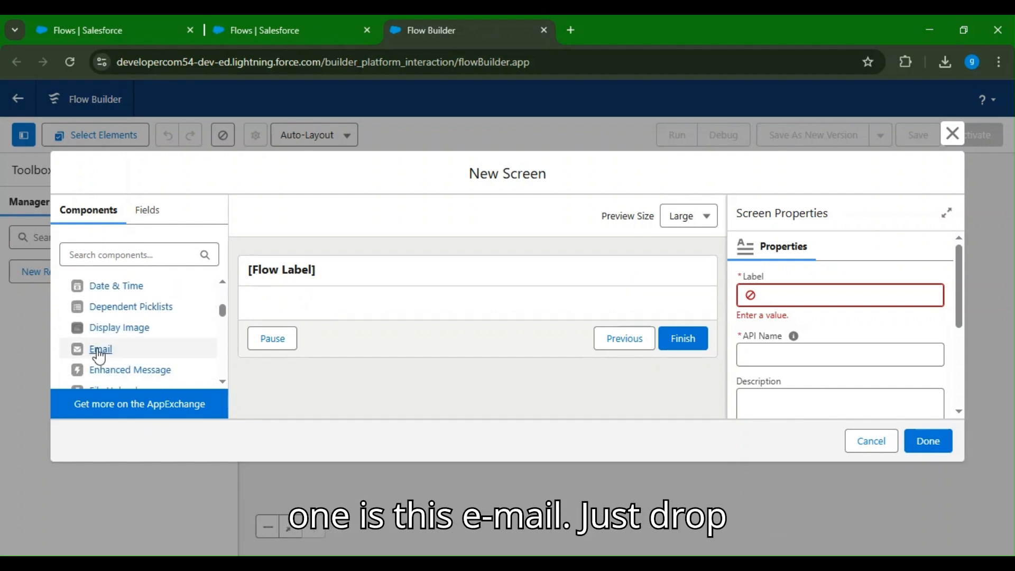
pyautogui.moveTo(99, 357); pyautogui.dragTo(324, 313)
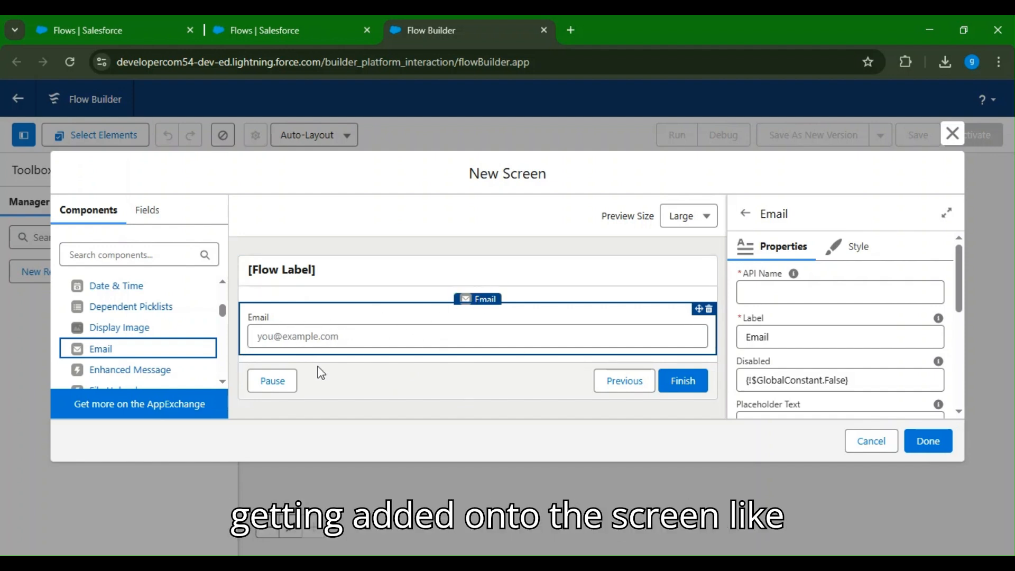
# Add a Name component below the Email field on the new screen.
pyautogui.scroll(-3, 116, 344)
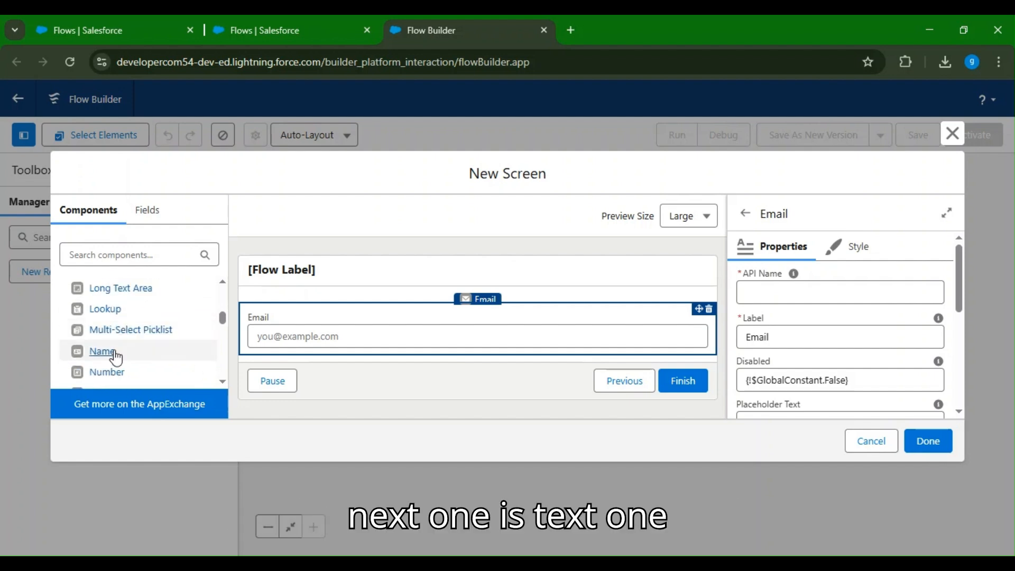
pyautogui.scroll(3, 111, 338)
pyautogui.scroll(-10, 113, 365)
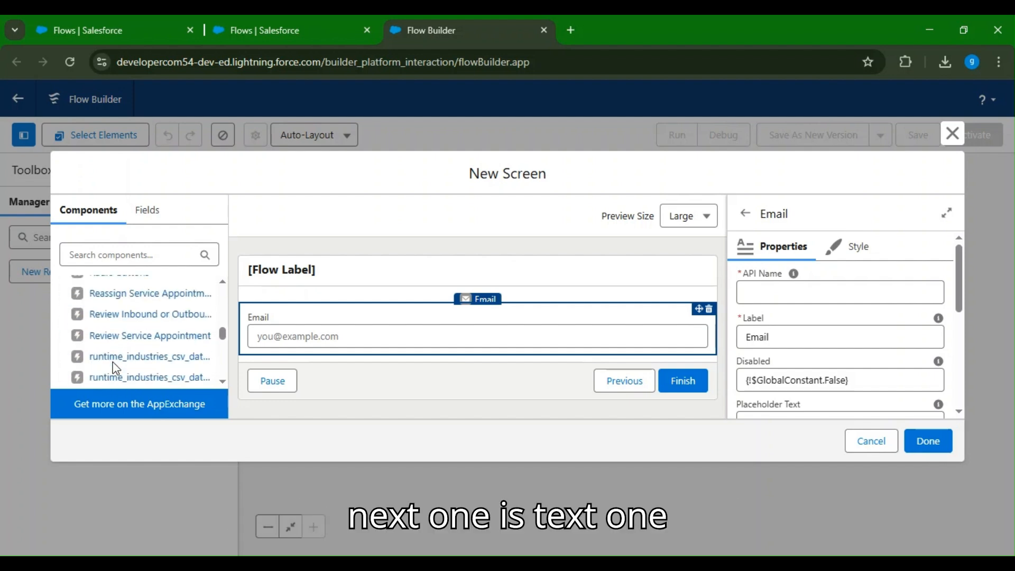
pyautogui.scroll(4, 114, 360)
pyautogui.moveTo(102, 351); pyautogui.dragTo(342, 335)
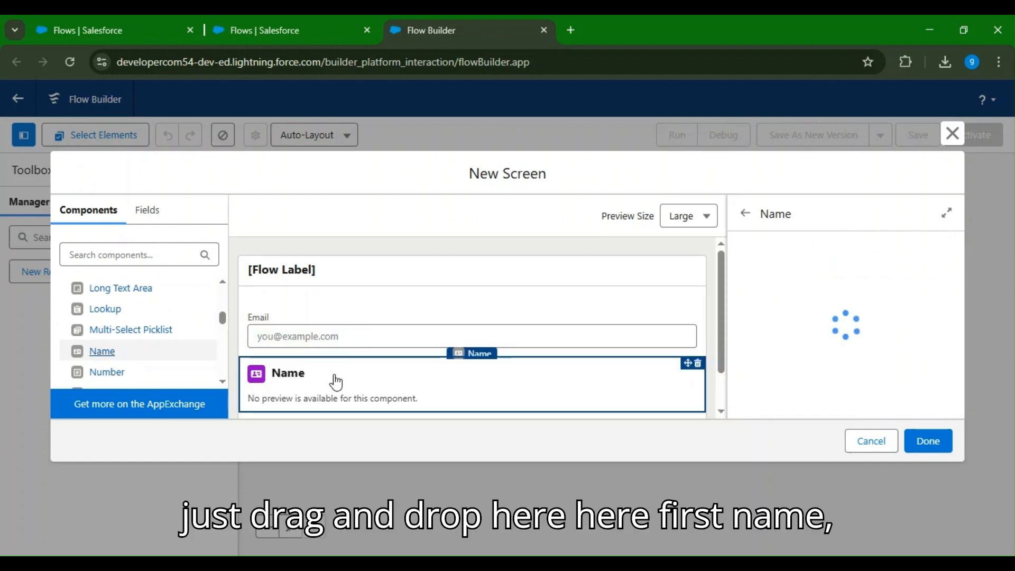
pyautogui.scroll(-3, 326, 346)
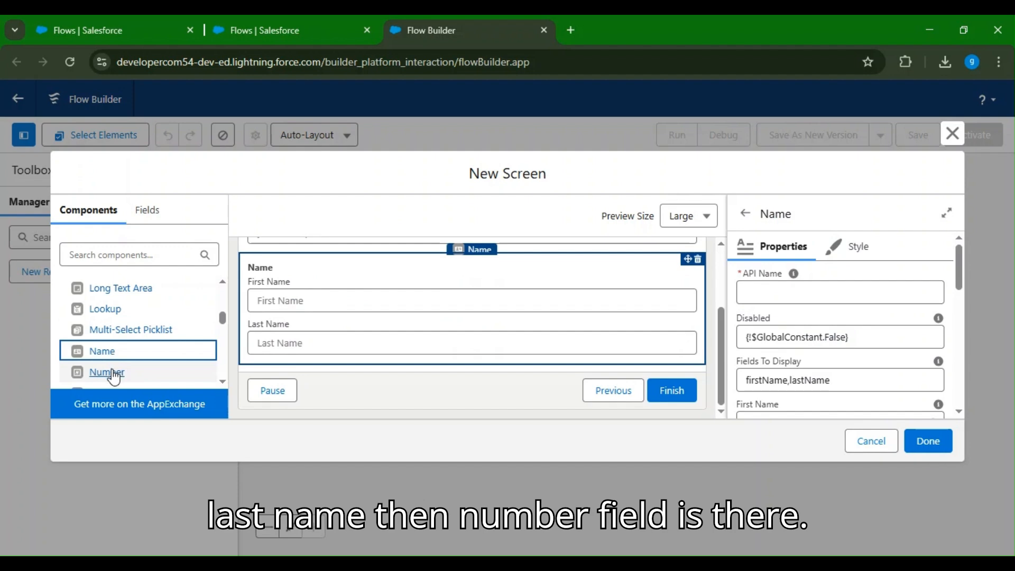
# Add a Number input component below the Name component on the new screen.
pyautogui.moveTo(109, 372); pyautogui.dragTo(347, 363)
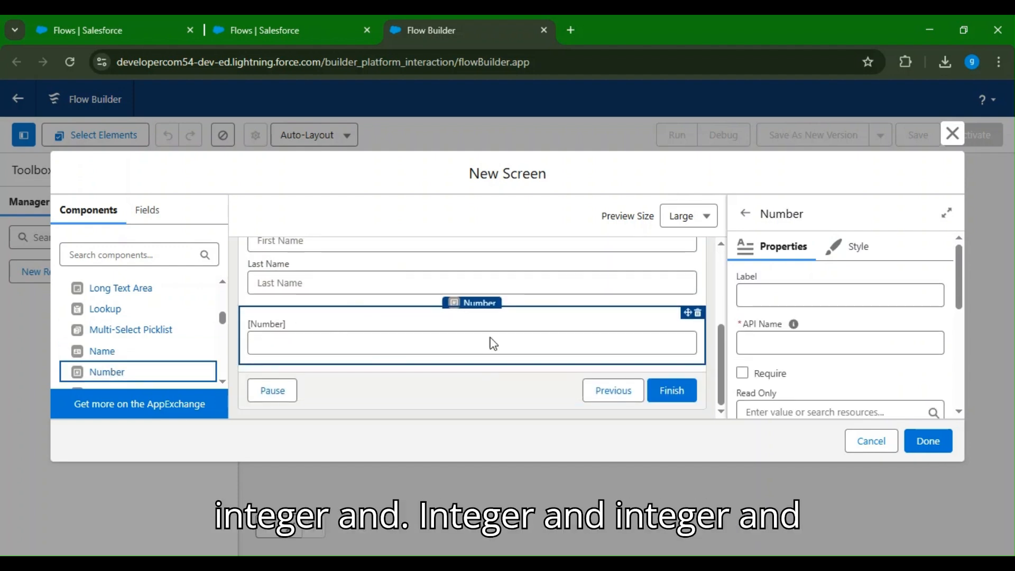
pyautogui.scroll(-2, 99, 336)
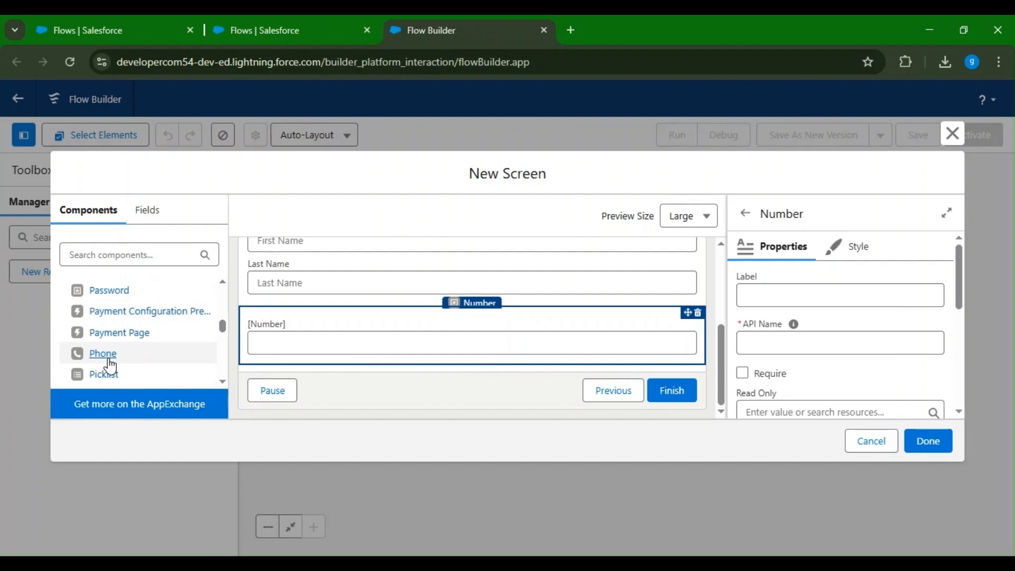
pyautogui.scroll(-3, 113, 331)
pyautogui.scroll(3, 111, 338)
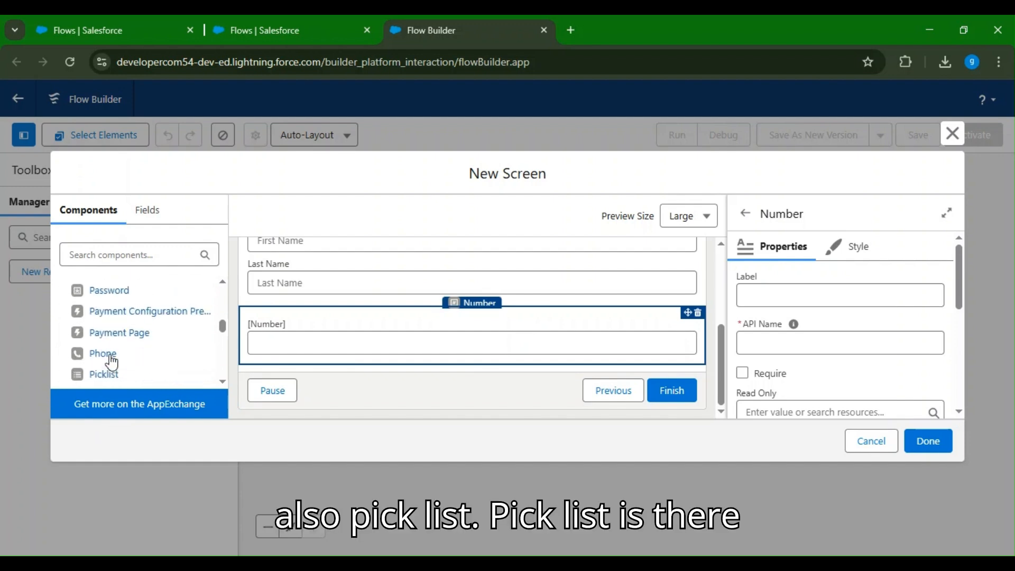
pyautogui.scroll(2, 108, 296)
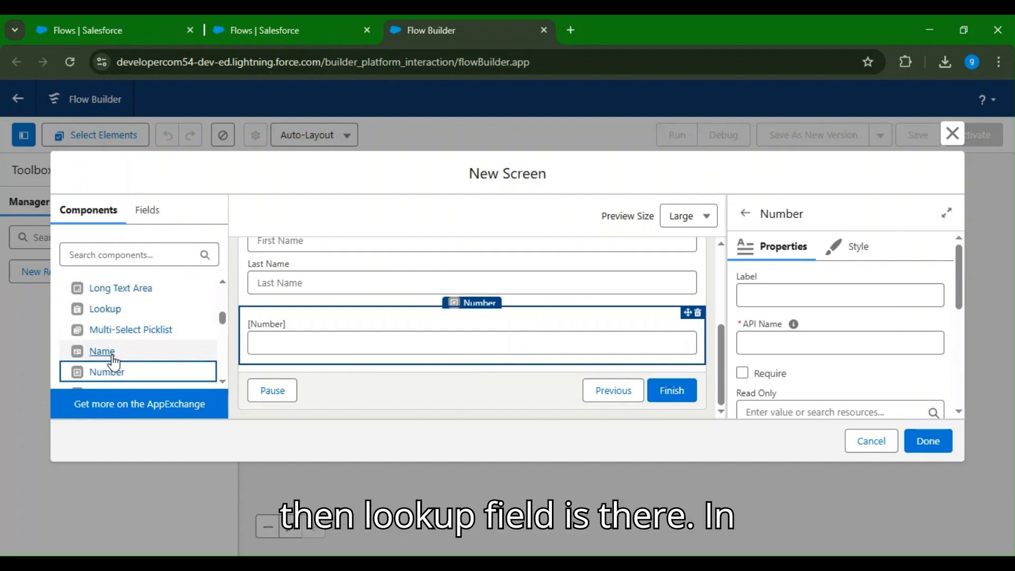
# Add Lookup, Long Text Area and Multi-Select Picklist components in that order below the Number field.
pyautogui.moveTo(110, 313); pyautogui.dragTo(337, 351)
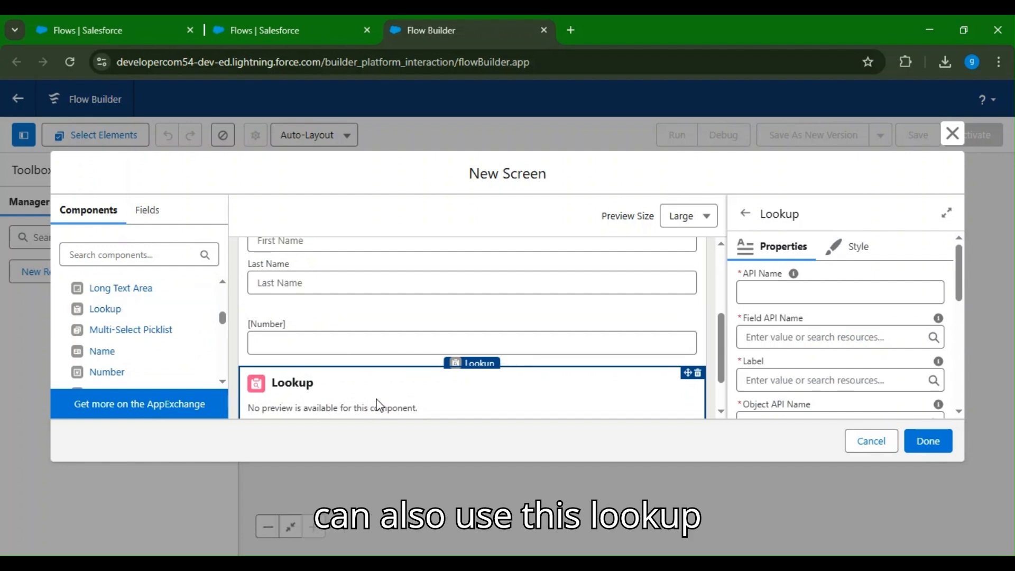
pyautogui.scroll(-1, 377, 407)
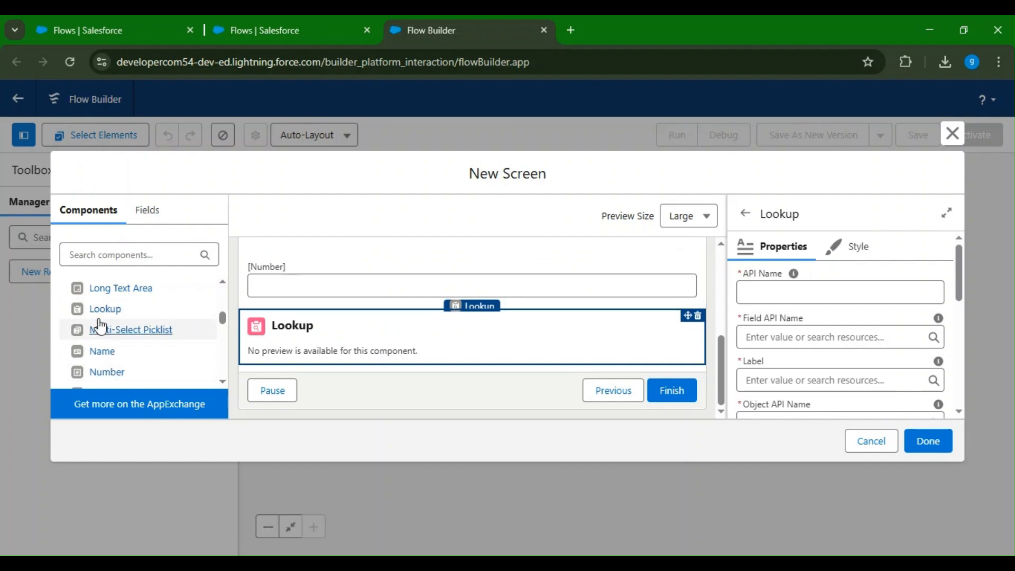
pyautogui.moveTo(110, 290); pyautogui.dragTo(351, 362)
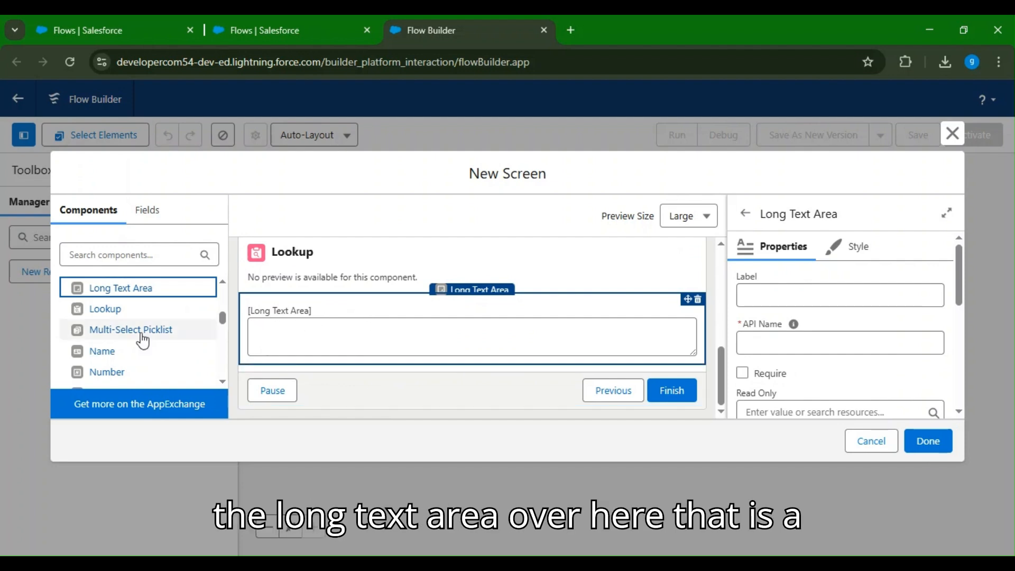
pyautogui.moveTo(94, 337); pyautogui.dragTo(300, 365)
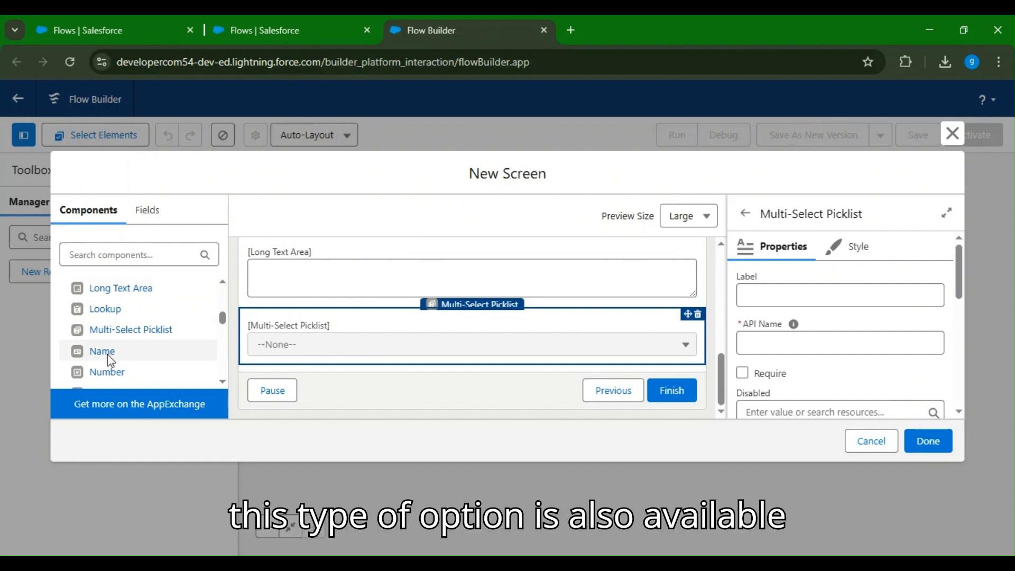
# Insert a Password component and a Picklist component between the Long Text Area and the Multi-Select Picklist.
pyautogui.scroll(-2, 103, 356)
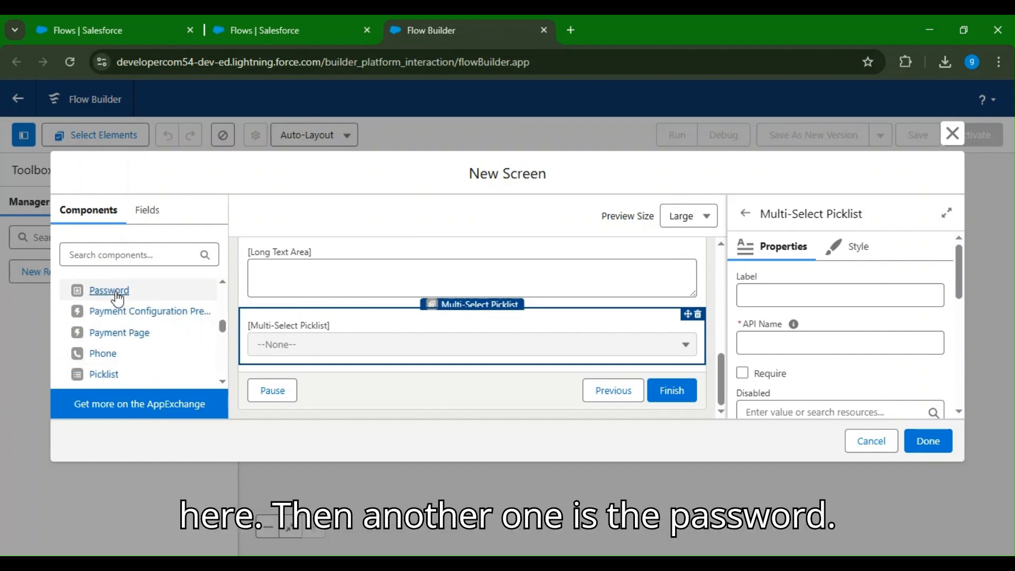
pyautogui.moveTo(118, 297); pyautogui.dragTo(312, 310)
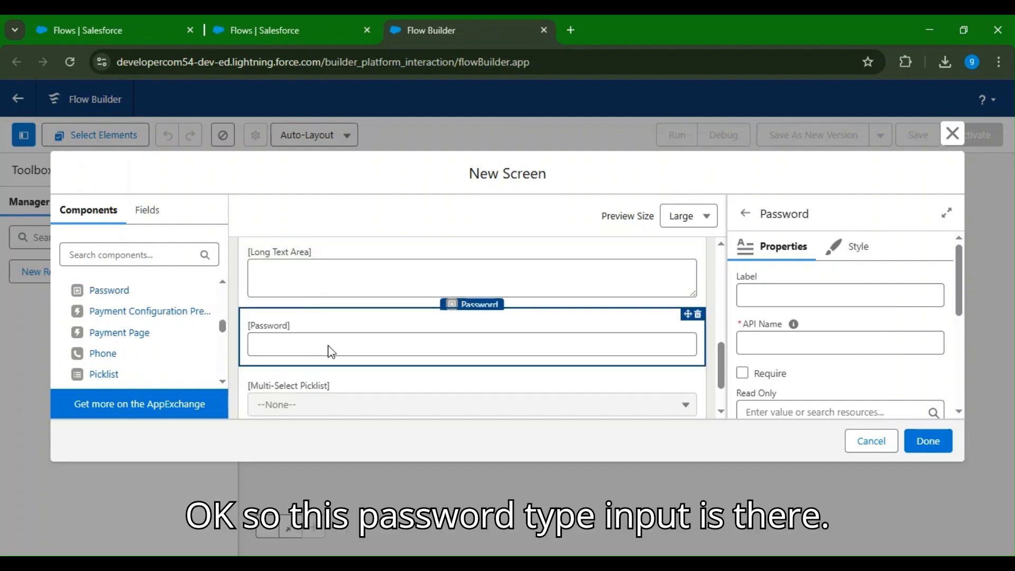
pyautogui.moveTo(105, 375); pyautogui.dragTo(312, 294)
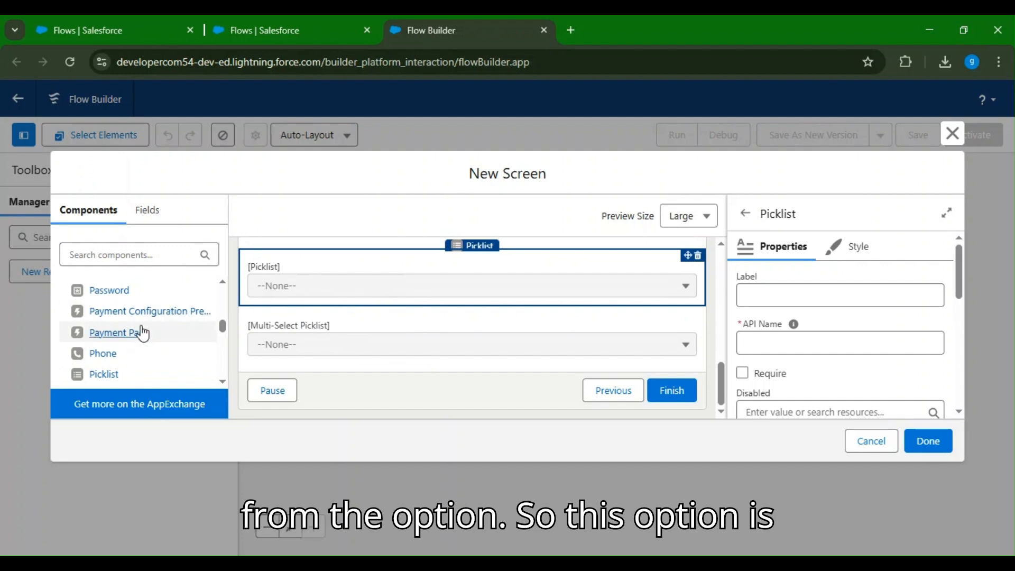
# Search the components for "text" and add Text below the Multi-Select Picklist, with Display Text directly above it.
pyautogui.scroll(-3, 141, 338)
pyautogui.click(111, 251)
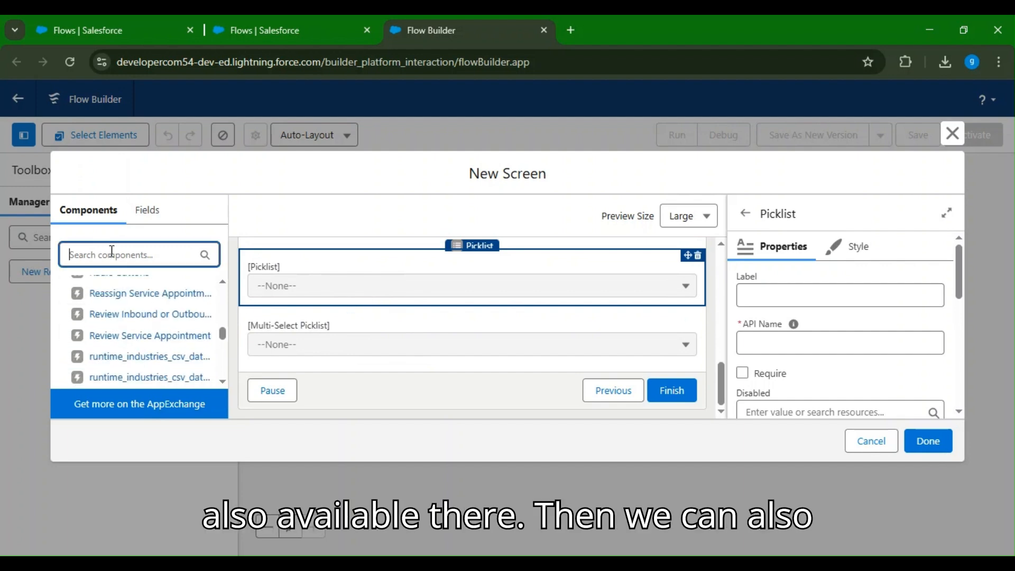
pyautogui.write('text')
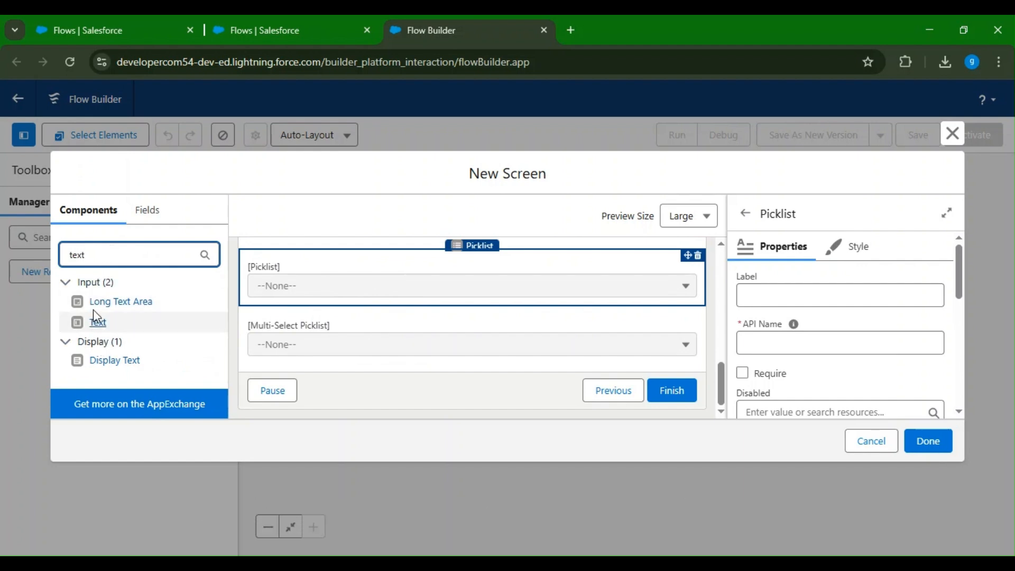
pyautogui.moveTo(97, 322); pyautogui.dragTo(292, 365)
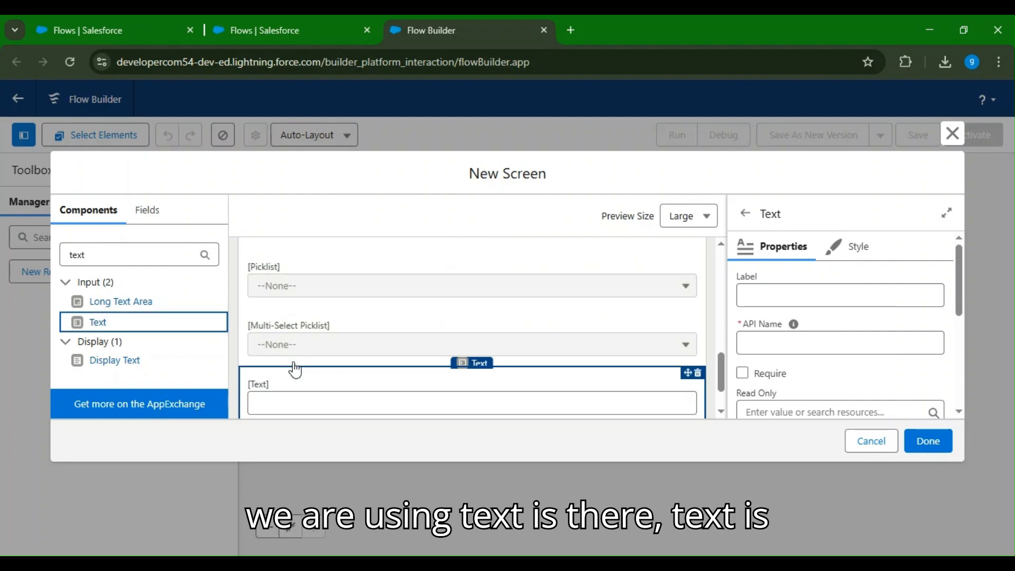
pyautogui.moveTo(116, 364); pyautogui.dragTo(319, 380)
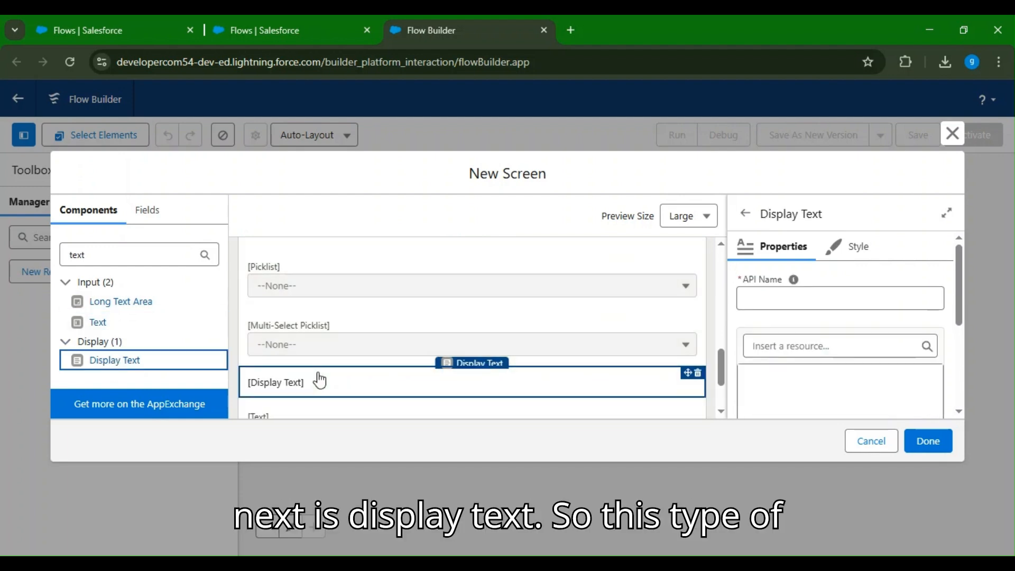
# Delete the Long Text Area component and discard the whole new screen without saving it.
pyautogui.scroll(-2, 319, 379)
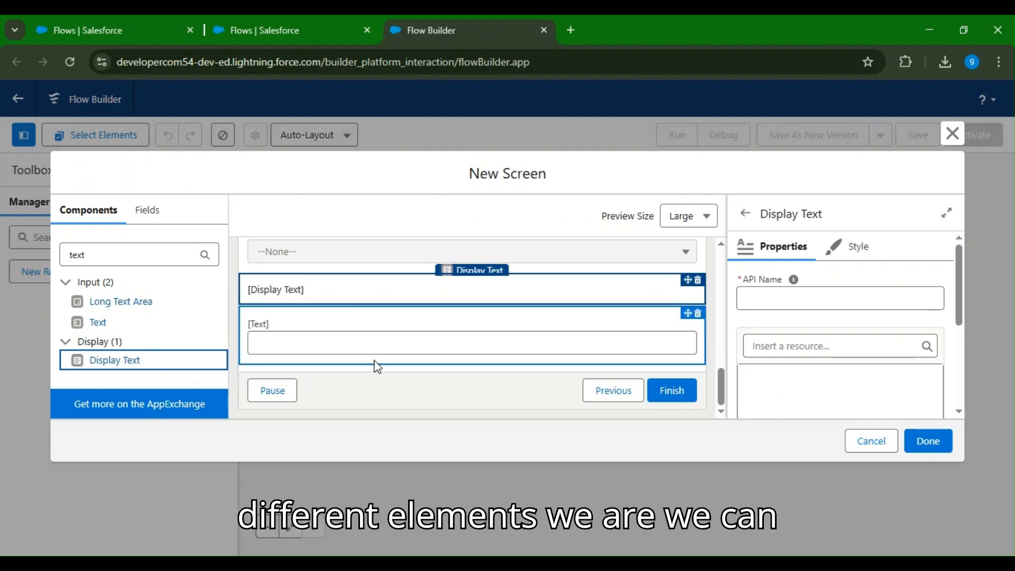
pyautogui.scroll(10, 327, 307)
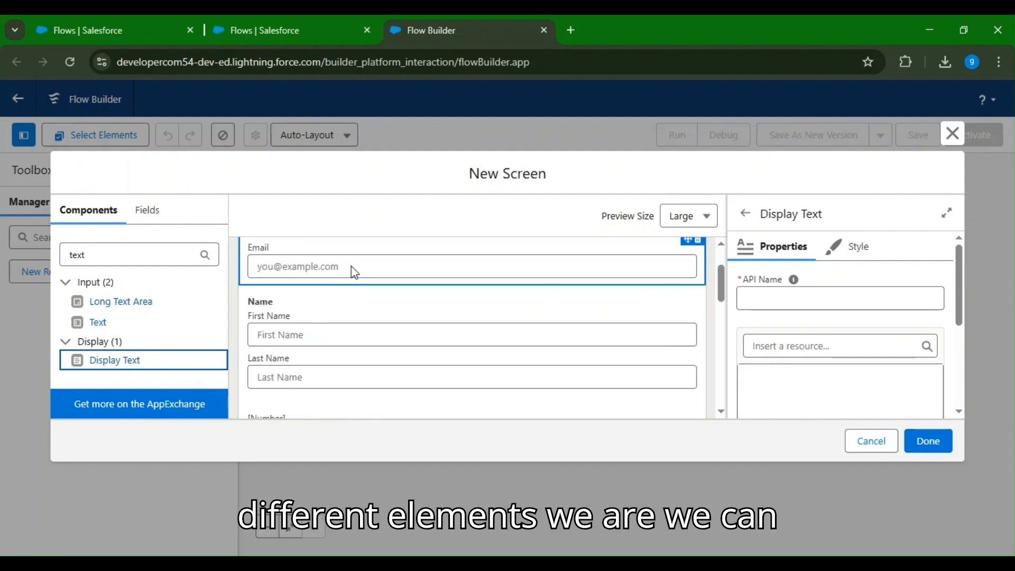
pyautogui.scroll(2, 378, 309)
pyautogui.scroll(-3, 398, 262)
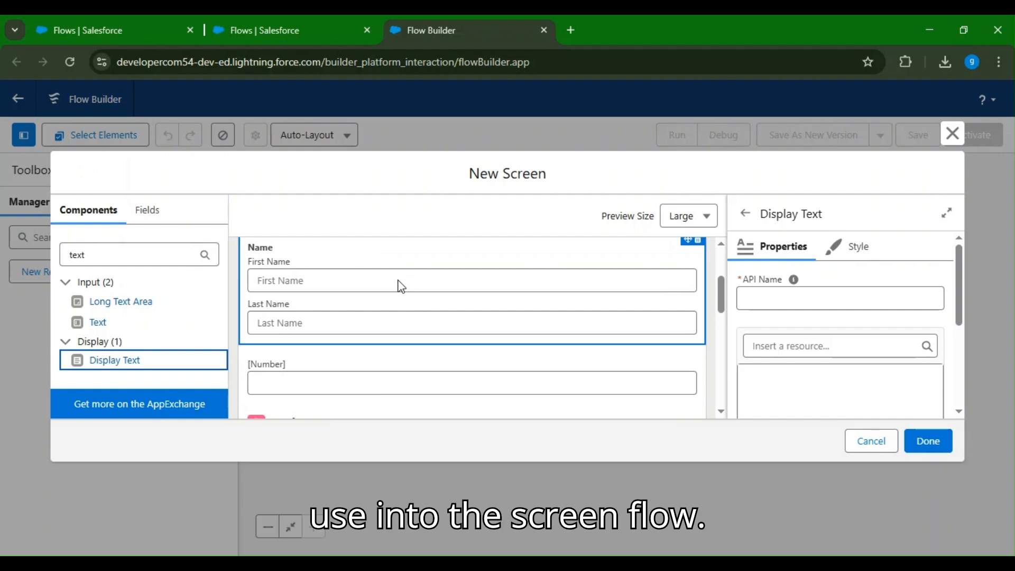
pyautogui.scroll(-3, 398, 290)
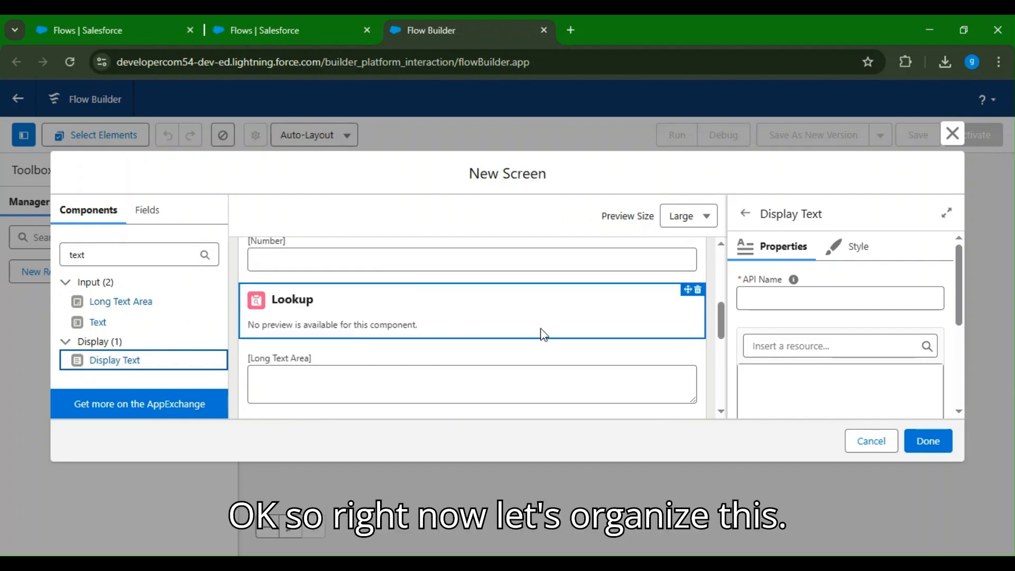
pyautogui.click(697, 358)
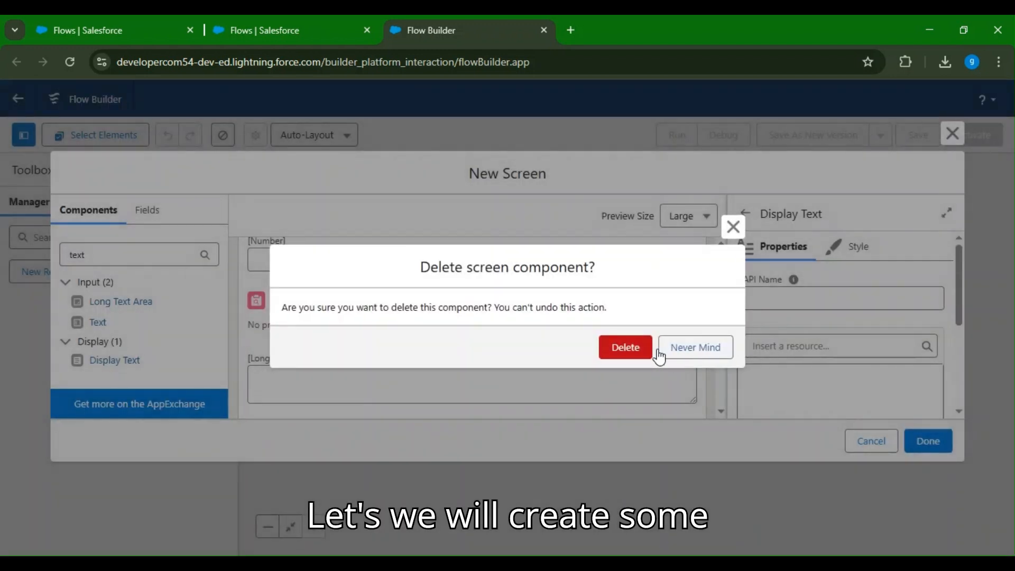
pyautogui.click(637, 352)
pyautogui.click(953, 133)
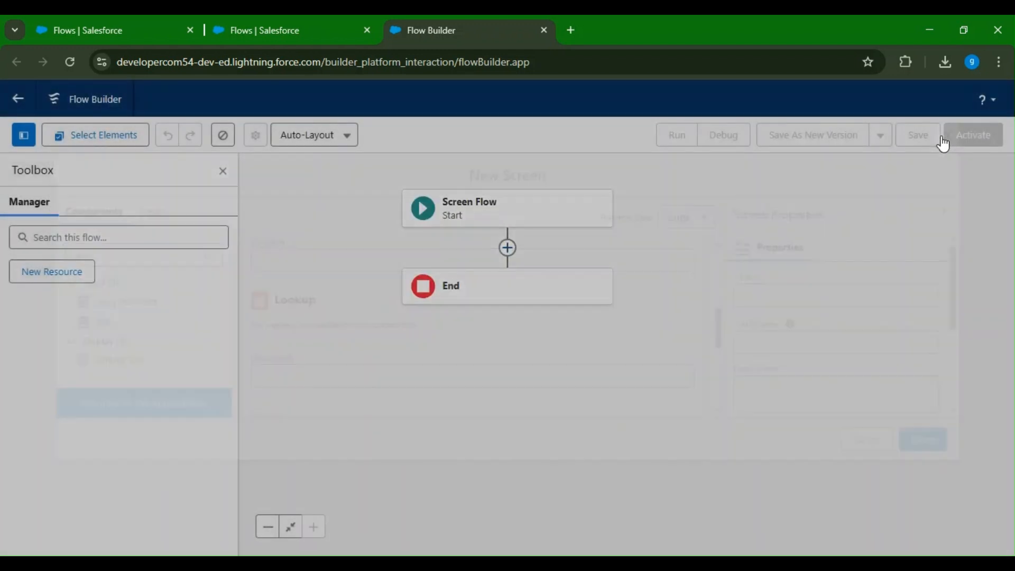
# Add a new Screen element between Start and End and place a Name component on it.
pyautogui.click(509, 246)
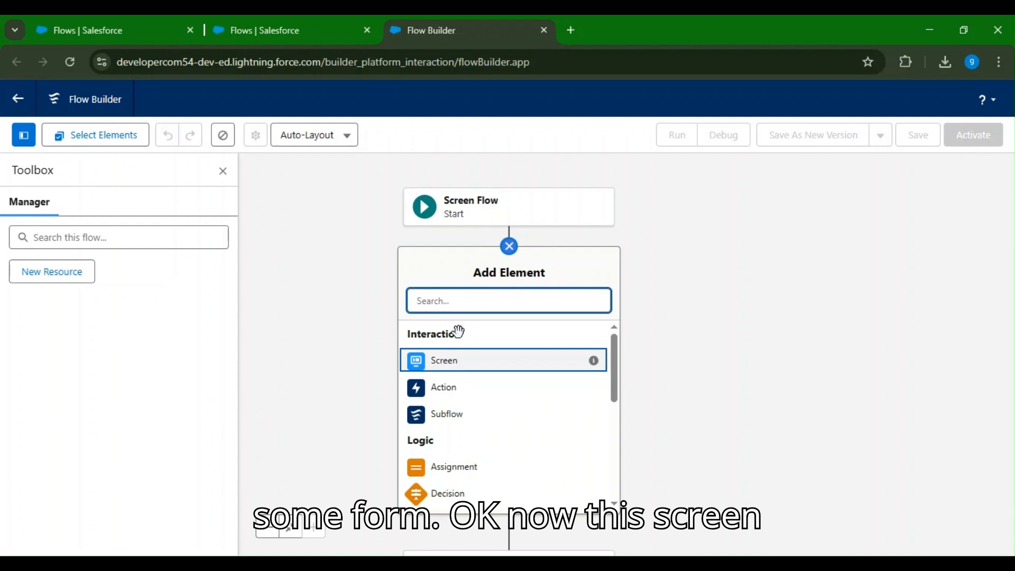
pyautogui.click(436, 366)
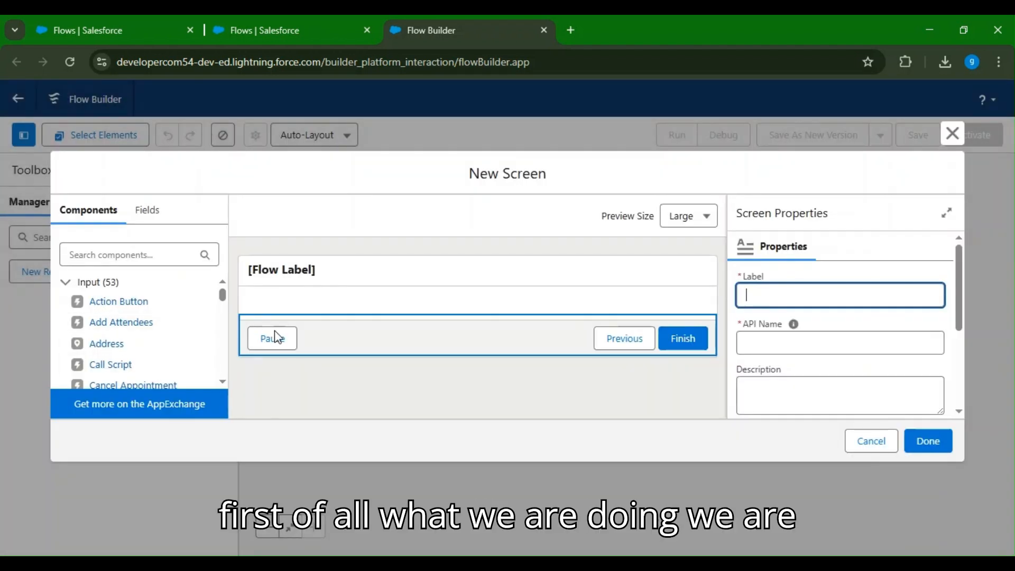
pyautogui.click(130, 256)
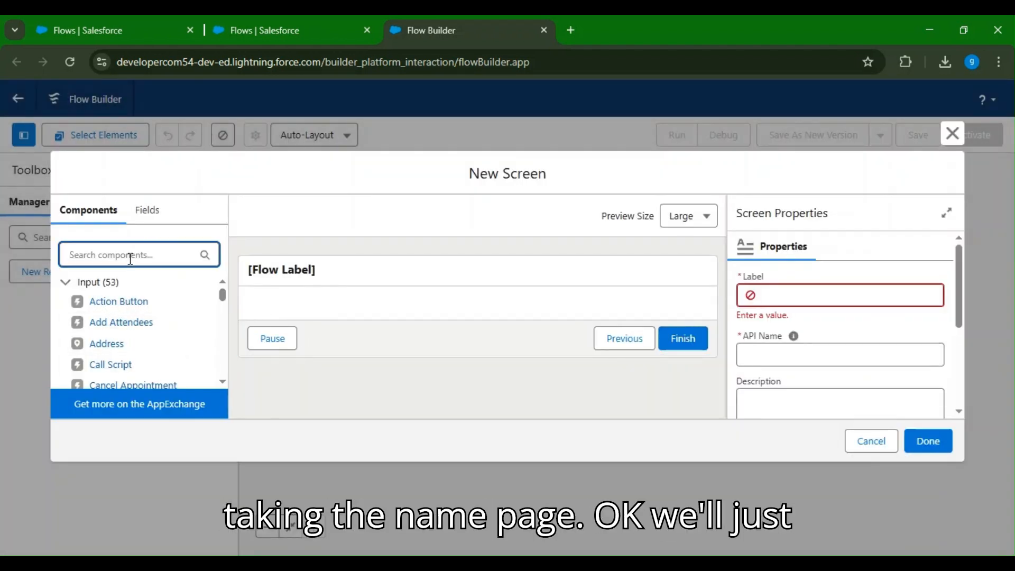
pyautogui.write('na')
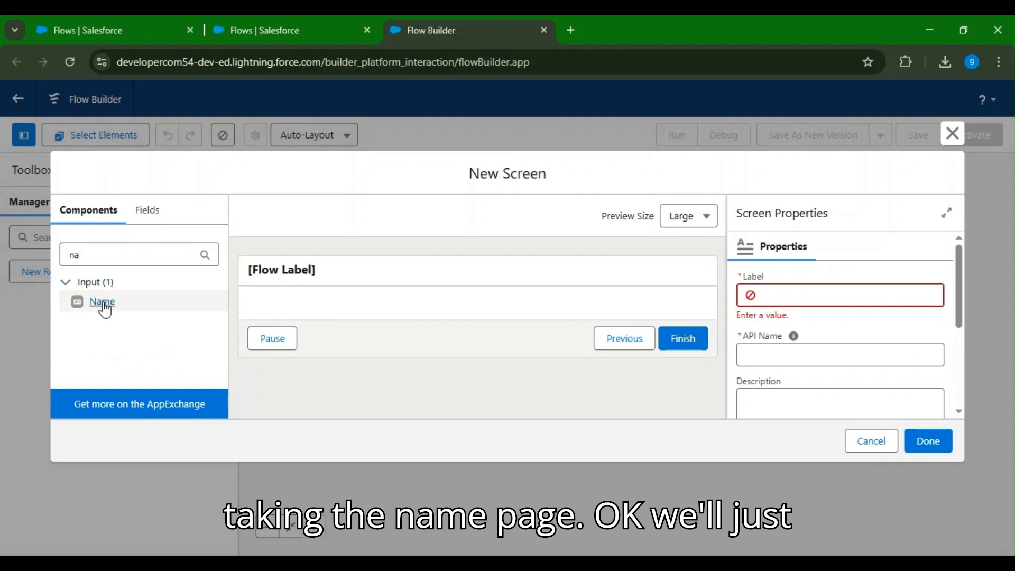
pyautogui.moveTo(102, 304); pyautogui.dragTo(283, 312)
pyautogui.scroll(-1, 335, 365)
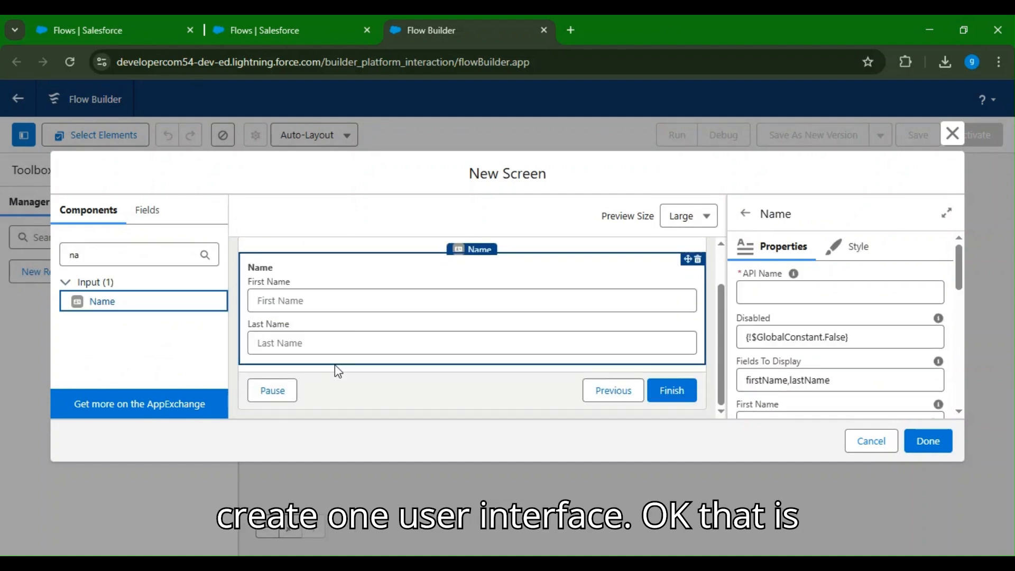
# Find the Phone component and add it below the Name component on the new screen.
pyautogui.doubleClick(94, 259)
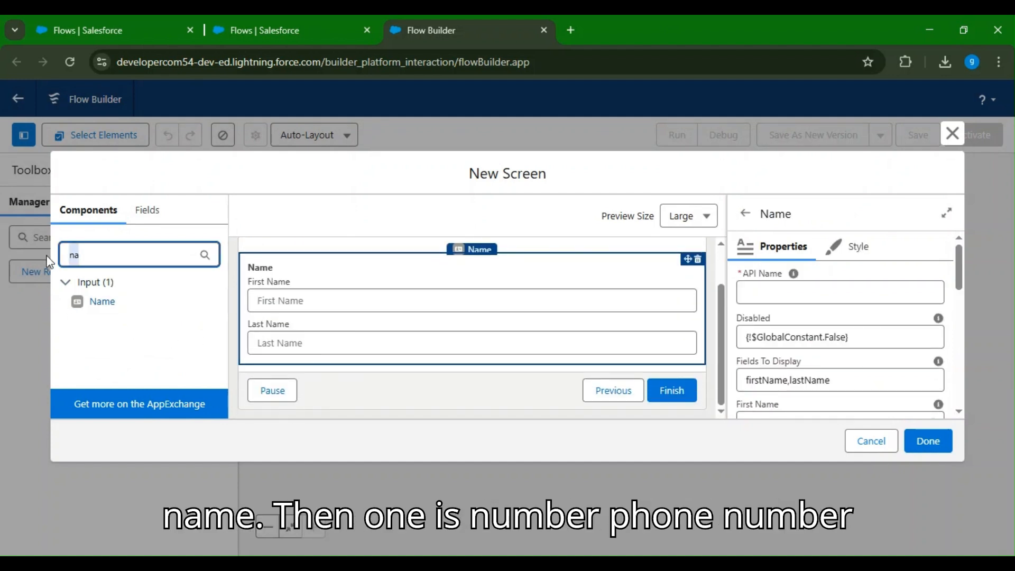
pyautogui.write('nu')
pyautogui.press('BackSpace')
pyautogui.press('BackSpace')
pyautogui.write('o')
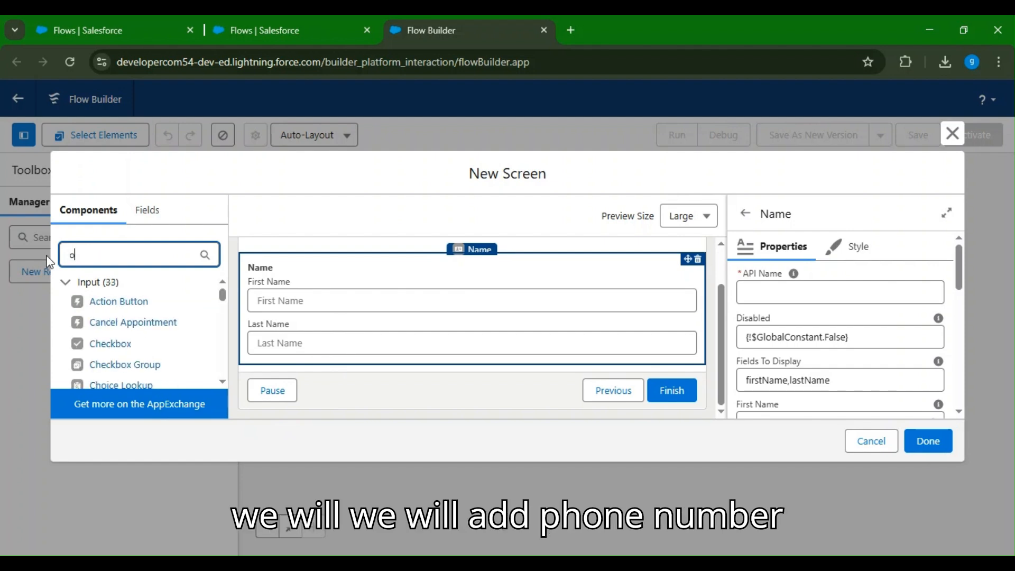
pyautogui.write('p')
pyautogui.press('BackSpace')
pyautogui.press('BackSpace')
pyautogui.write('ph')
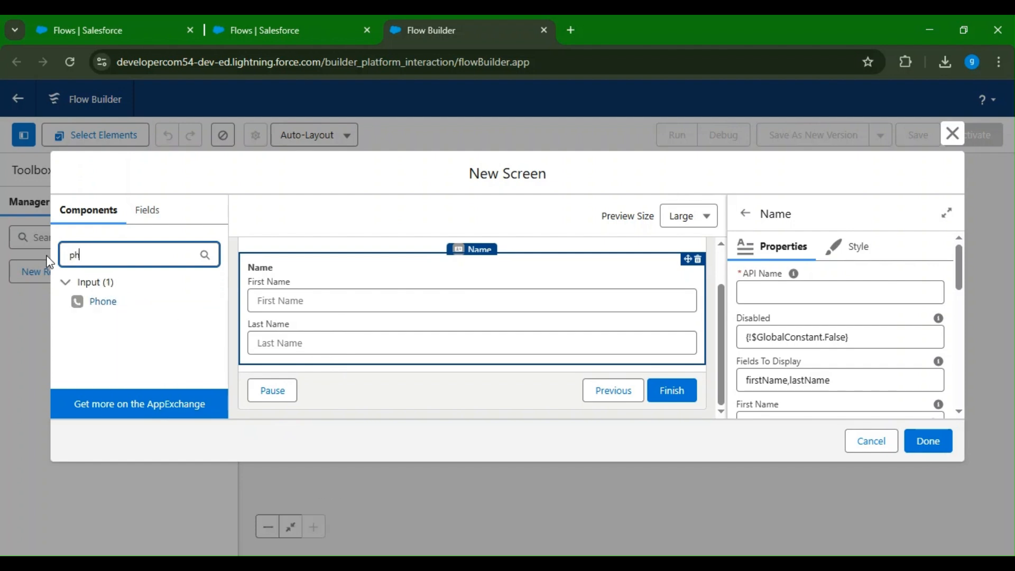
pyautogui.moveTo(130, 306); pyautogui.dragTo(300, 365)
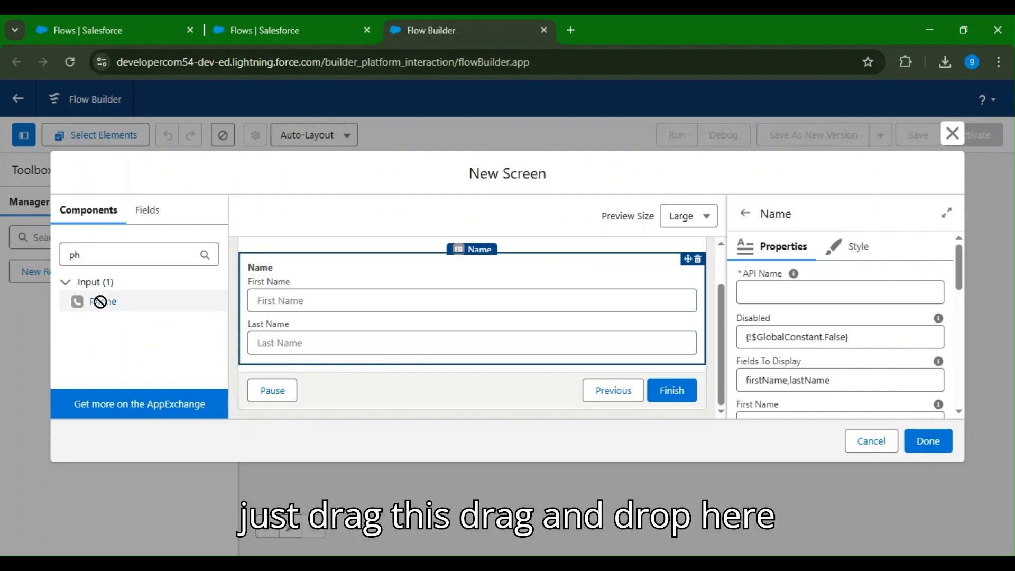
pyautogui.moveTo(103, 310); pyautogui.dragTo(334, 370)
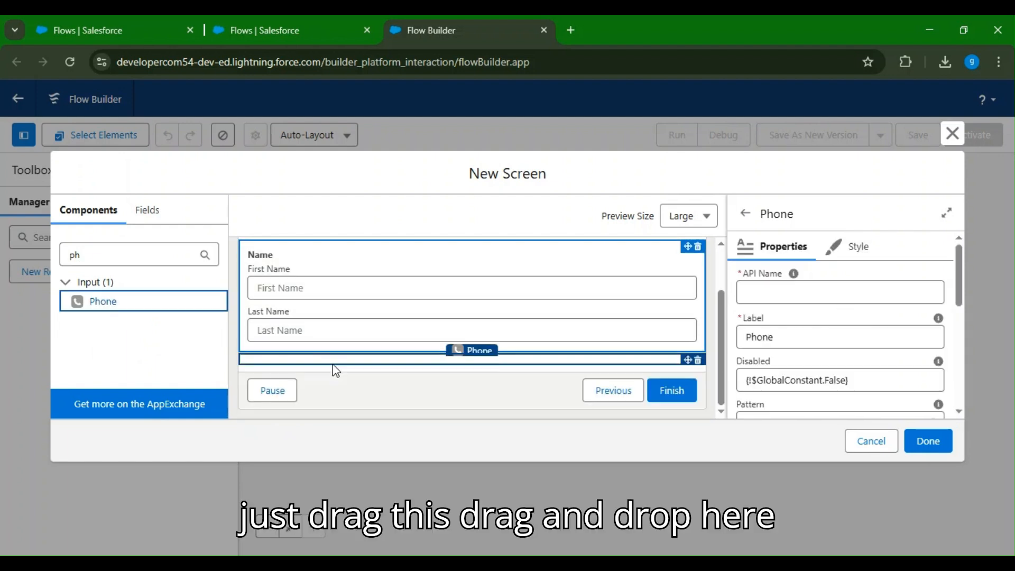
# Find the Email component and add it below the Phone field.
pyautogui.moveTo(87, 255); pyautogui.dragTo(53, 252)
pyautogui.write('em')
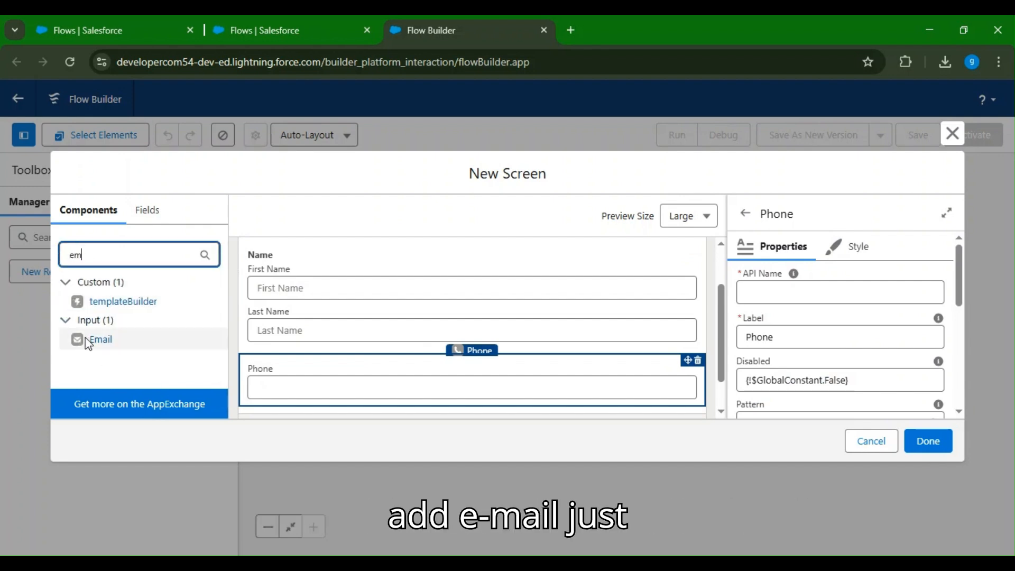
pyautogui.moveTo(84, 339); pyautogui.dragTo(292, 410)
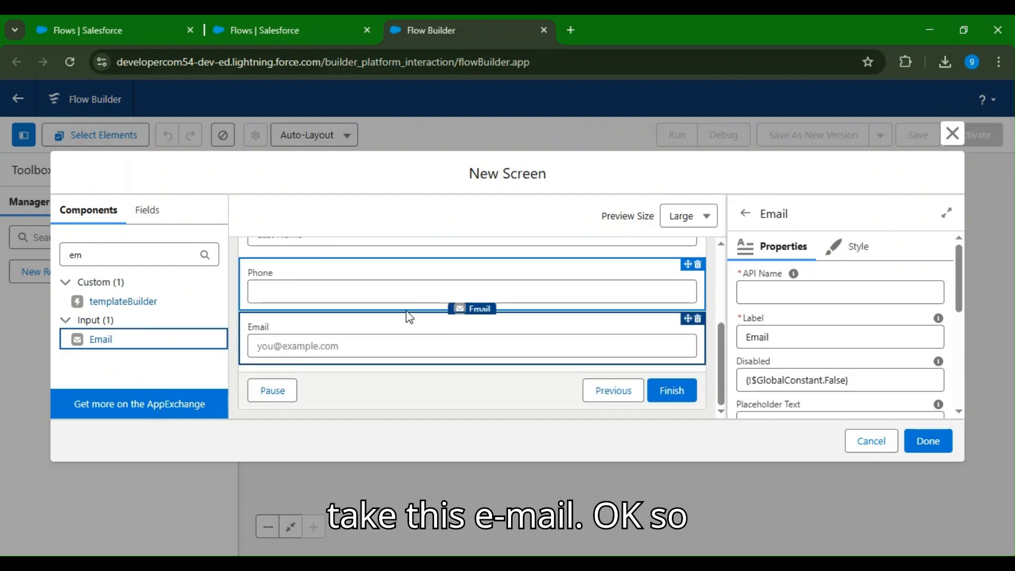
# Set the API name of the Name component to firstName.
pyautogui.scroll(3, 323, 360)
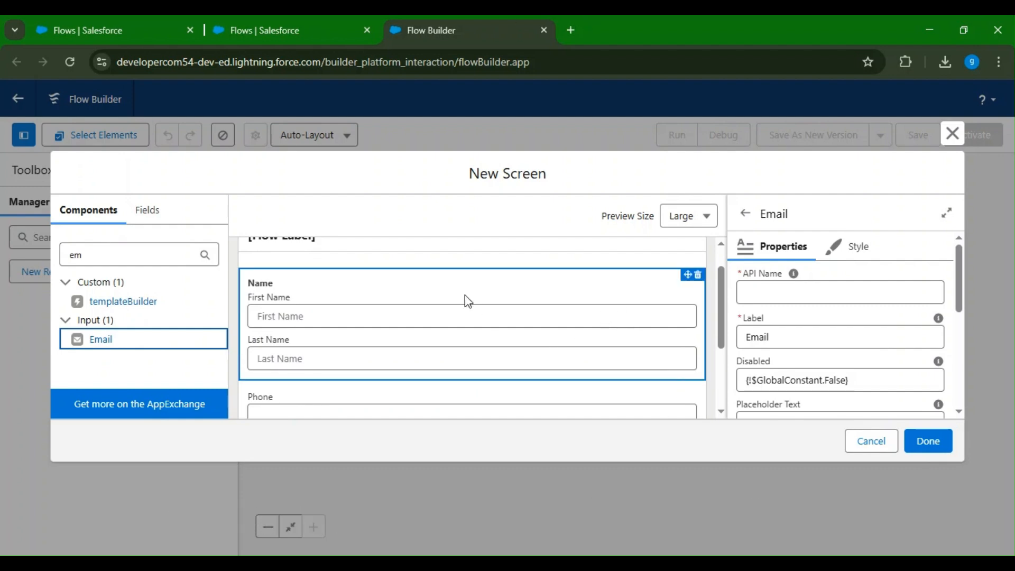
pyautogui.click(553, 288)
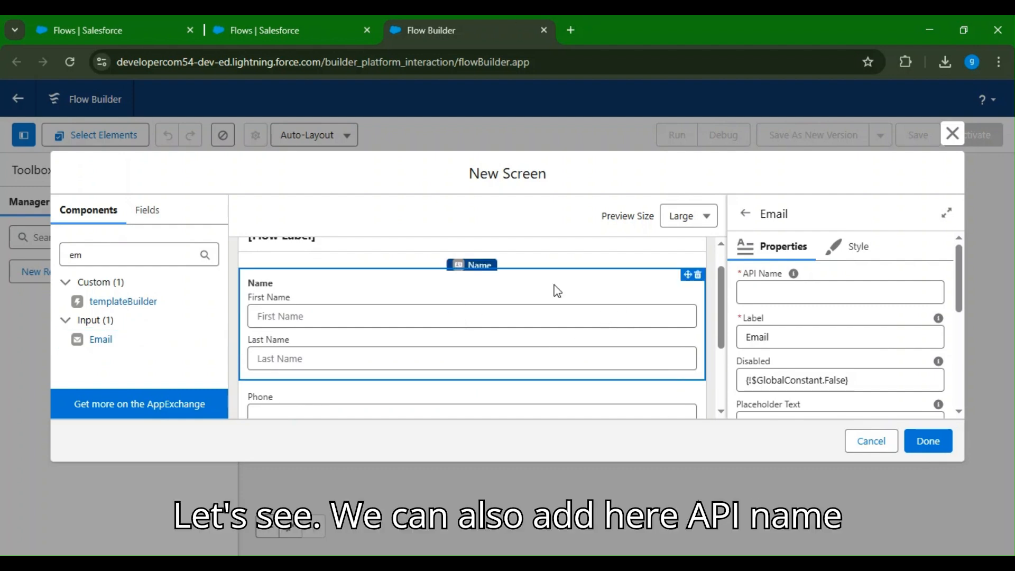
pyautogui.click(748, 294)
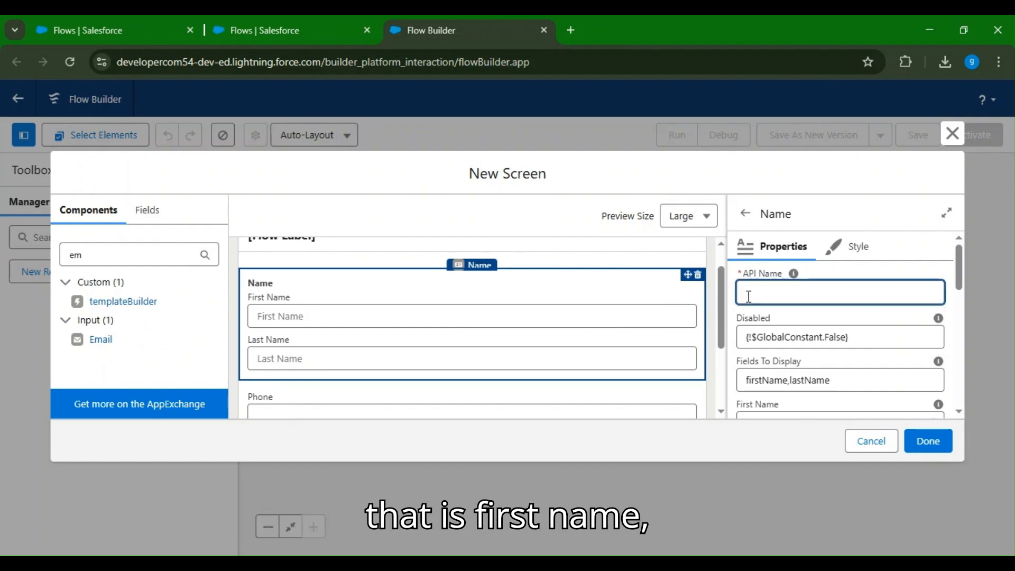
pyautogui.write('firstName')
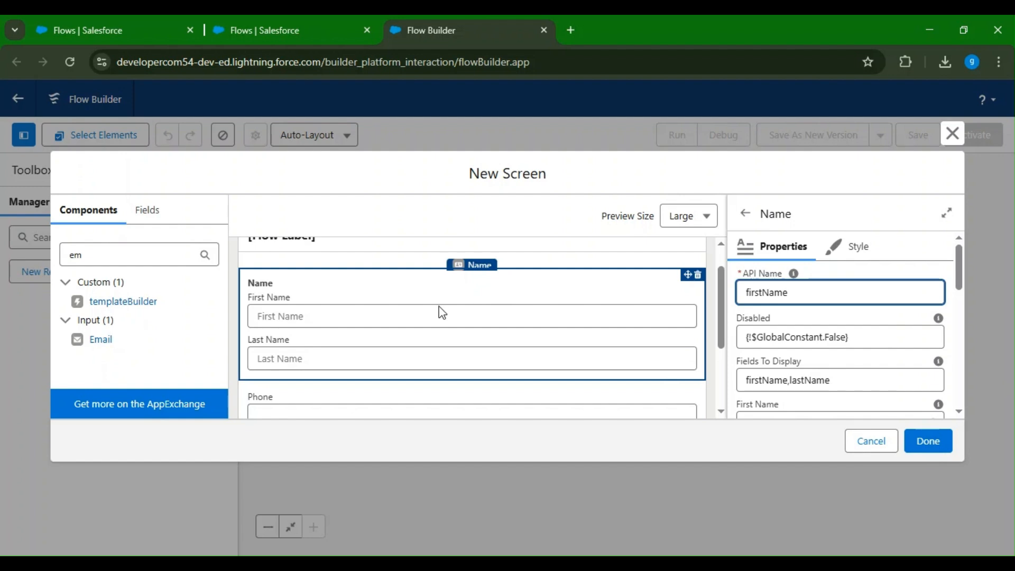
# Examine the resources available for the First Name value of the Name component.
pyautogui.scroll(-3, 835, 349)
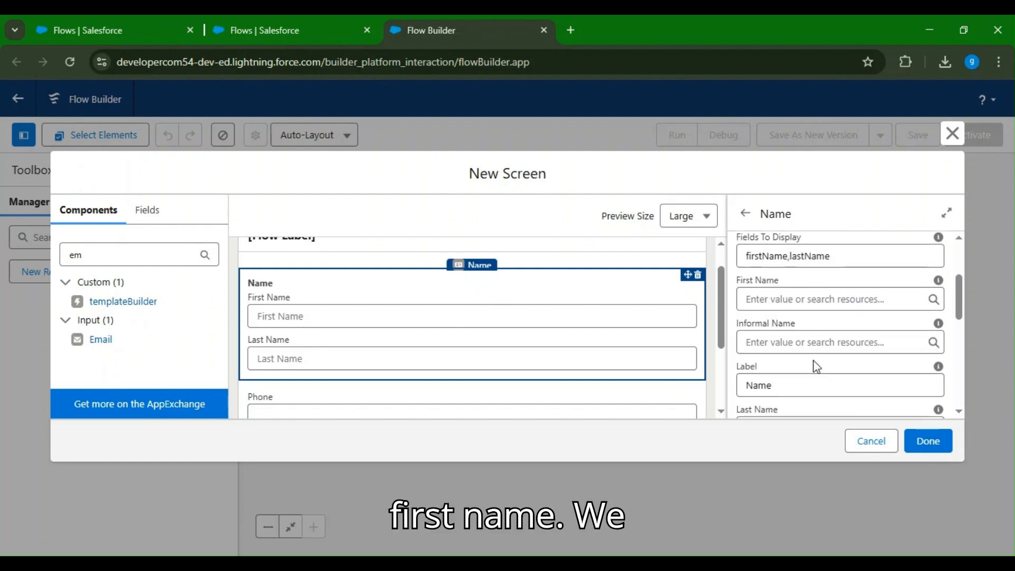
pyautogui.click(814, 299)
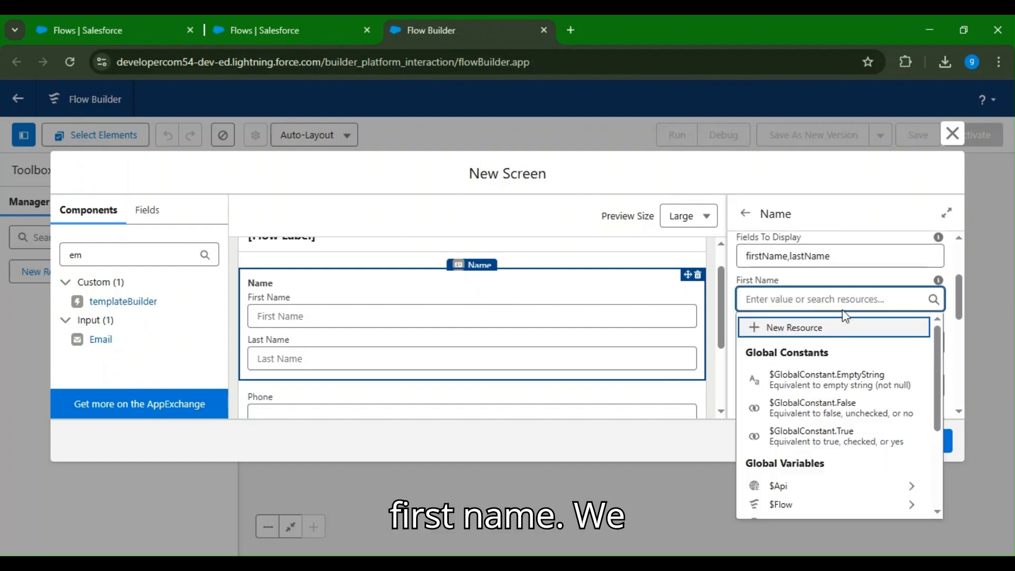
pyautogui.click(867, 283)
pyautogui.click(826, 299)
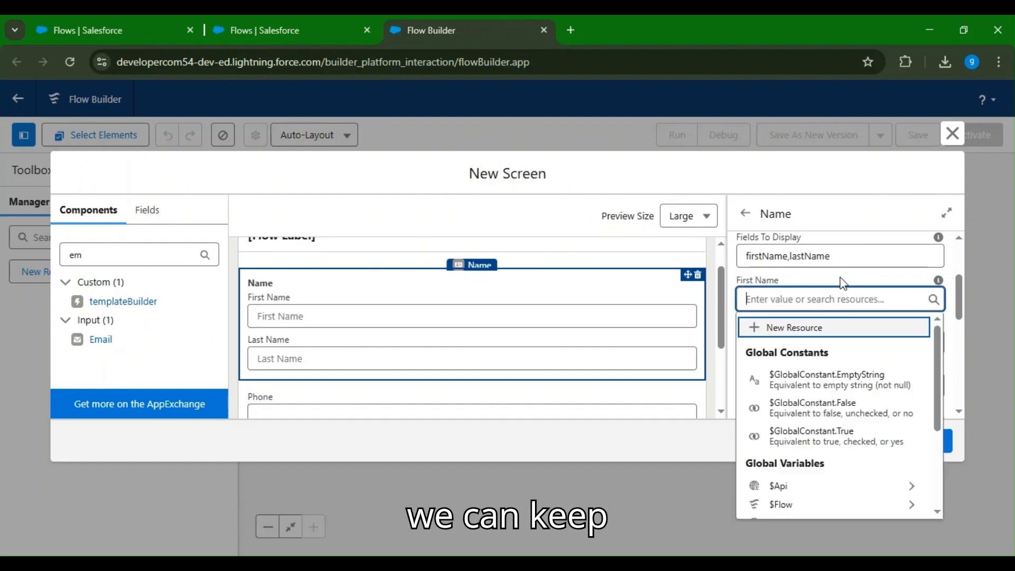
pyautogui.click(843, 283)
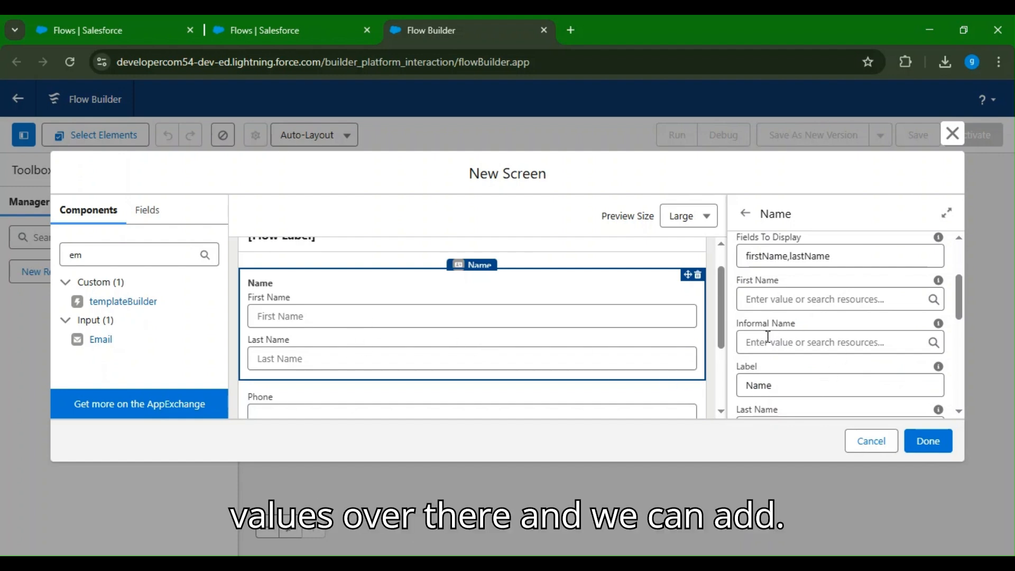
# Set the API name of the Phone component to phone.
pyautogui.scroll(-3, 555, 388)
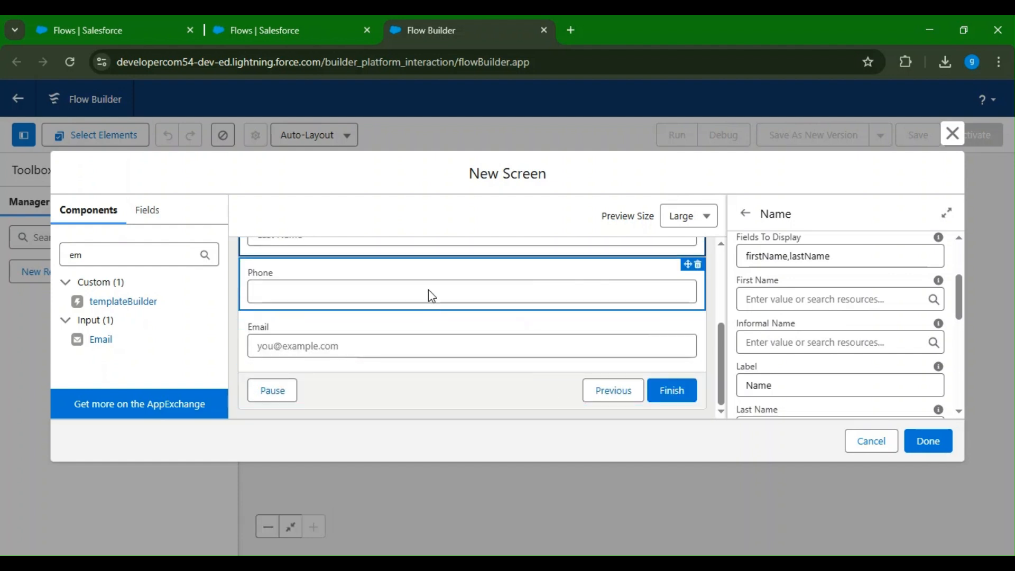
pyautogui.click(432, 296)
pyautogui.click(760, 292)
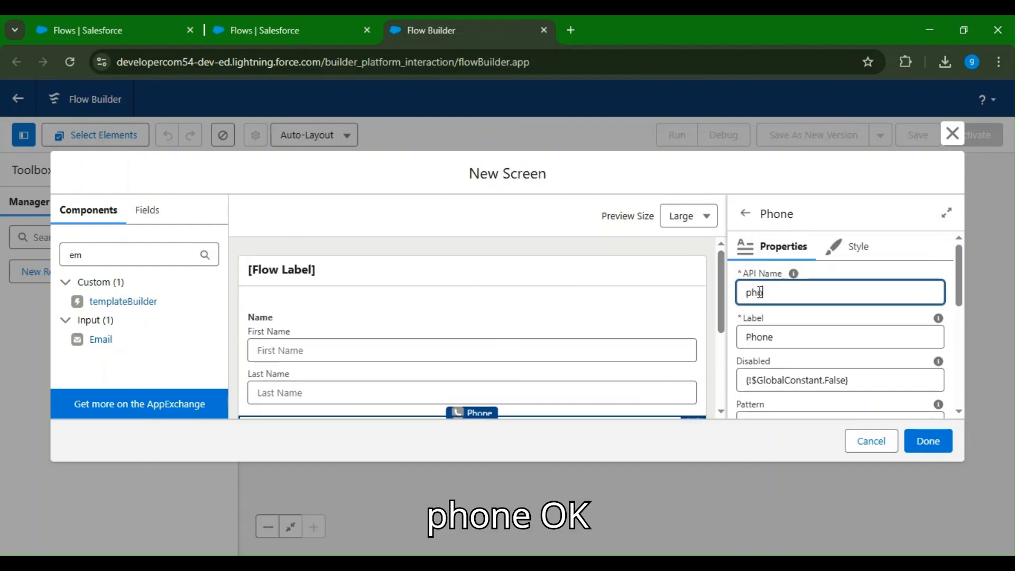
pyautogui.write('phone')
pyautogui.click(787, 324)
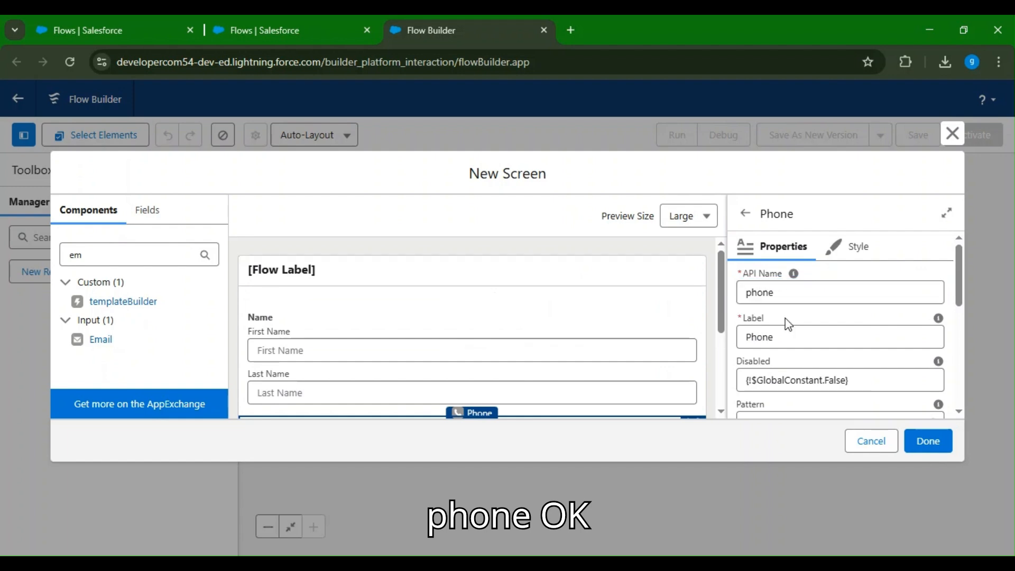
# Set the API name of the Email component to email.
pyautogui.scroll(-3, 450, 349)
pyautogui.click(408, 373)
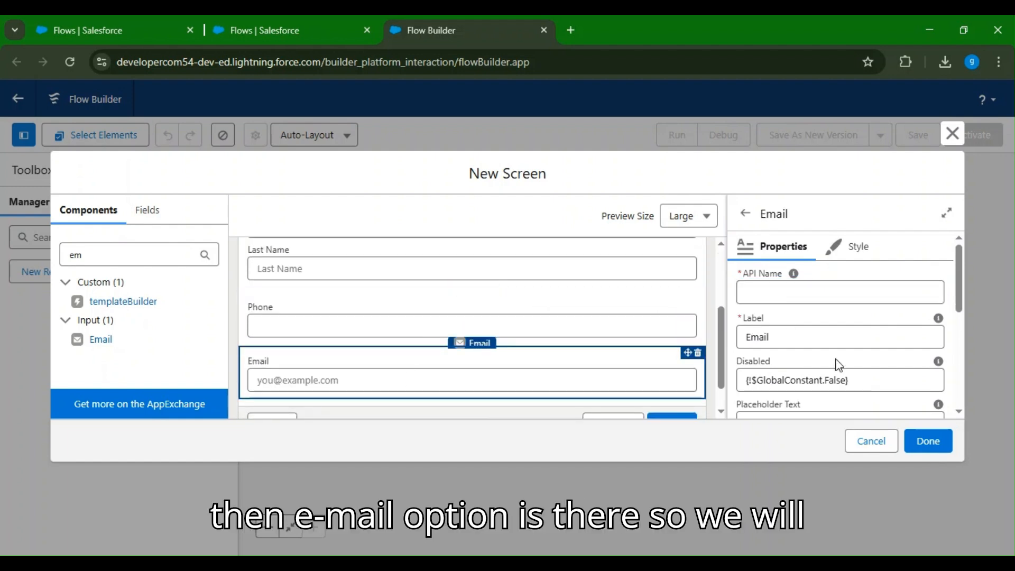
pyautogui.click(786, 292)
pyautogui.write('emia')
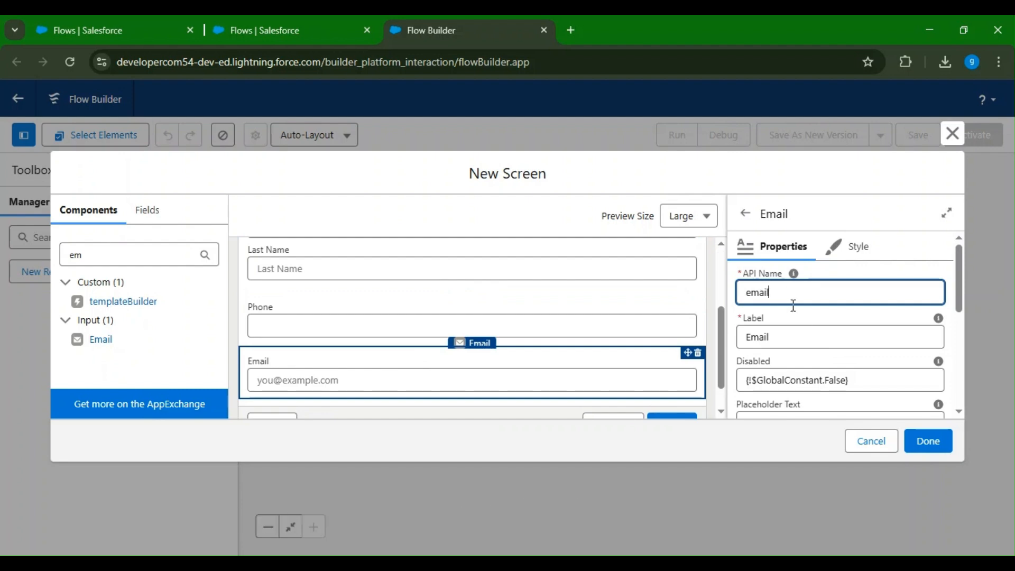
# Configure the screen footer to hide the Previous and Pause buttons, keeping only the Finish button.
pyautogui.scroll(-2, 417, 338)
pyautogui.click(415, 415)
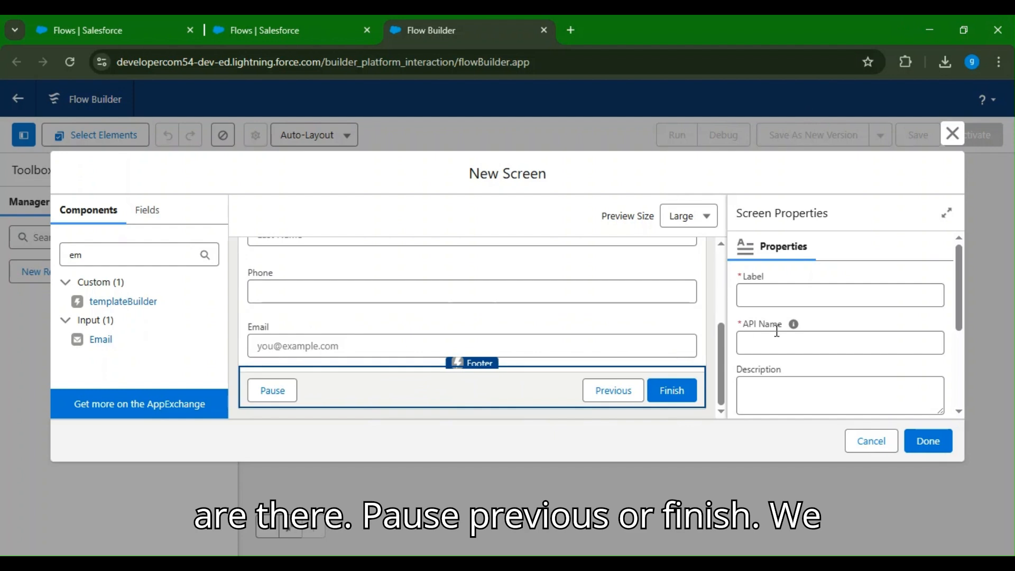
pyautogui.scroll(-3, 862, 343)
pyautogui.click(732, 332)
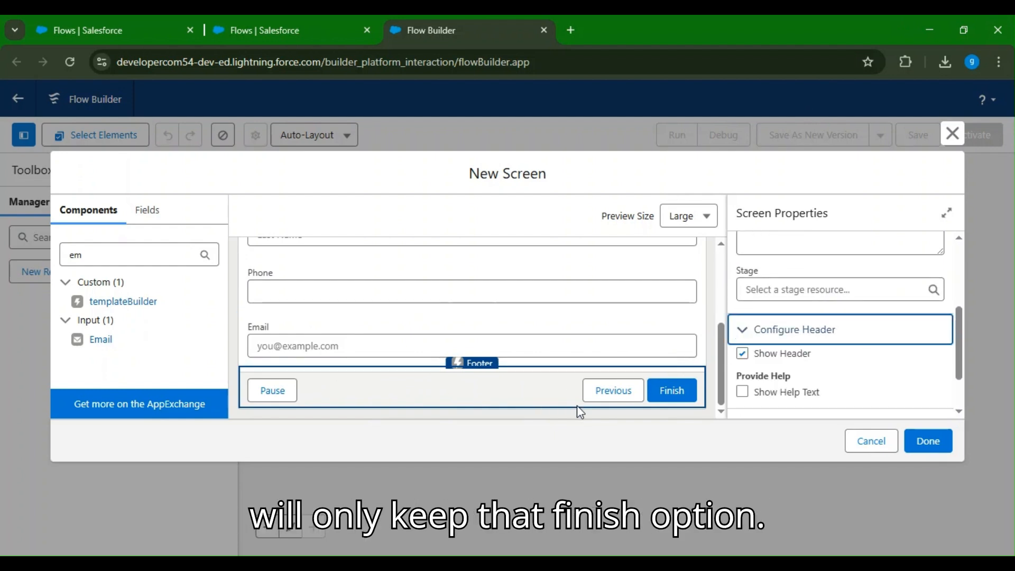
pyautogui.scroll(-1, 790, 365)
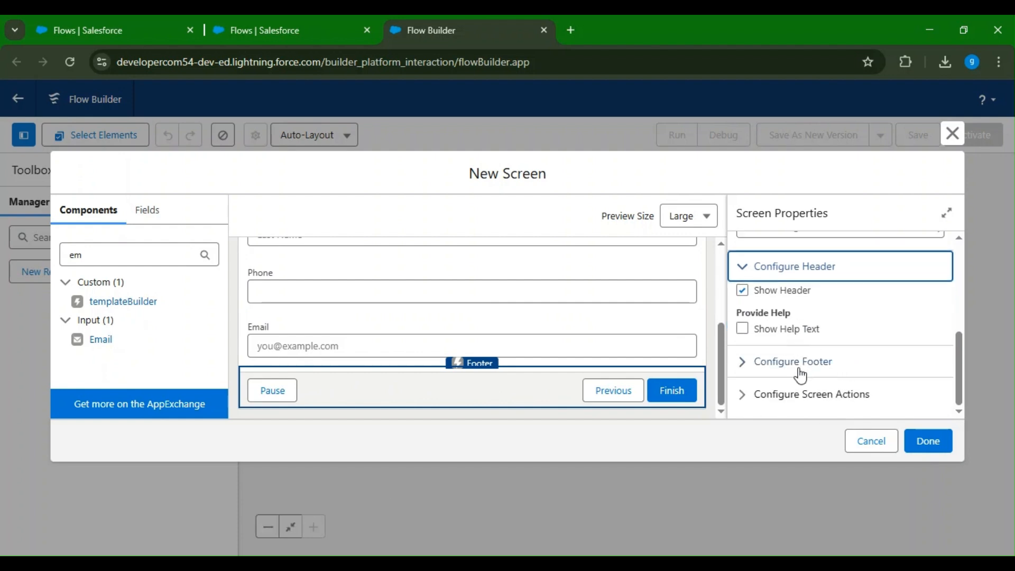
pyautogui.click(800, 370)
pyautogui.scroll(-2, 809, 386)
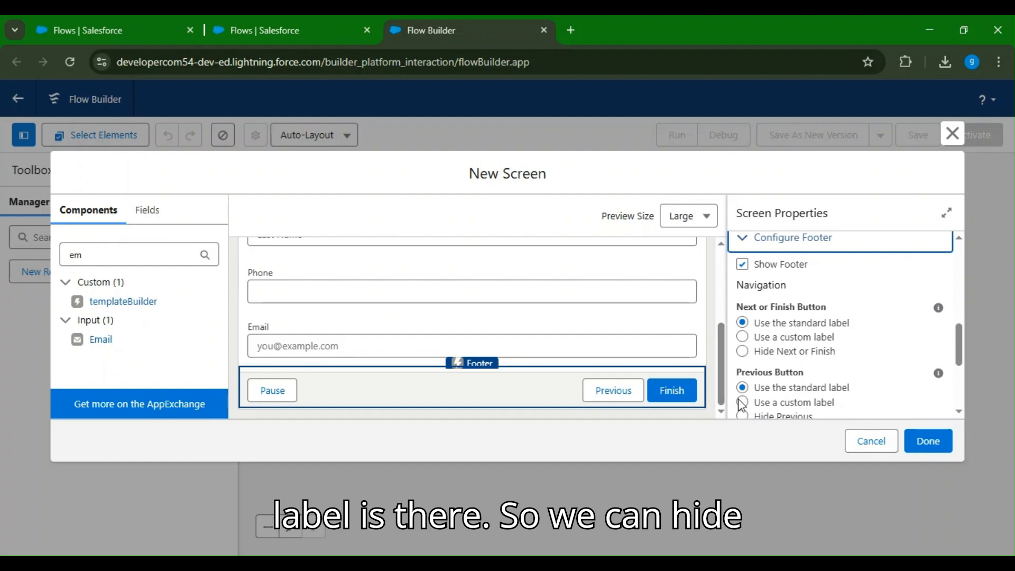
pyautogui.scroll(-2, 741, 403)
pyautogui.click(742, 293)
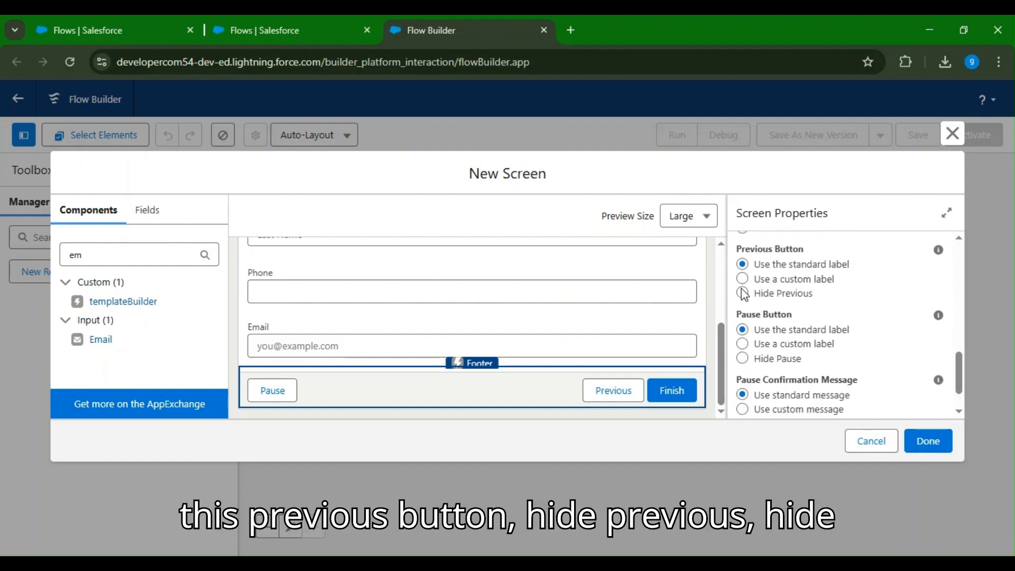
pyautogui.click(742, 359)
pyautogui.click(674, 392)
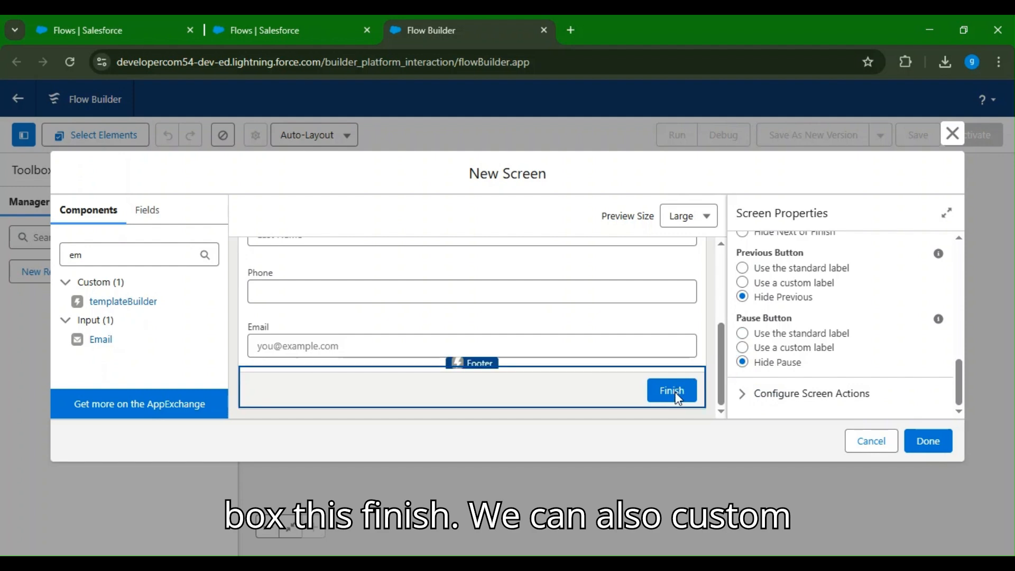
# Give the footer's Previous button the custom label "save".
pyautogui.click(803, 286)
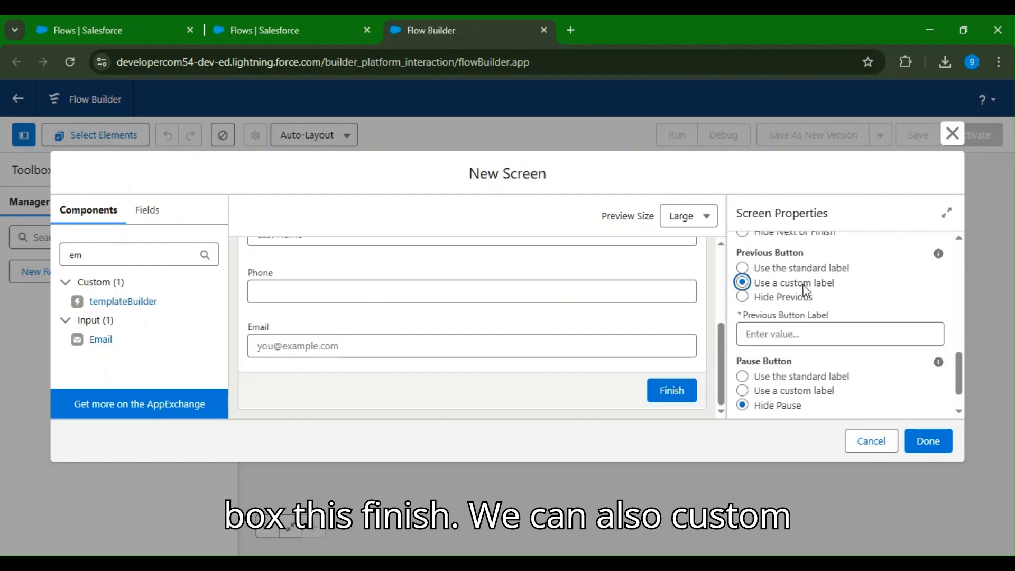
pyautogui.click(799, 331)
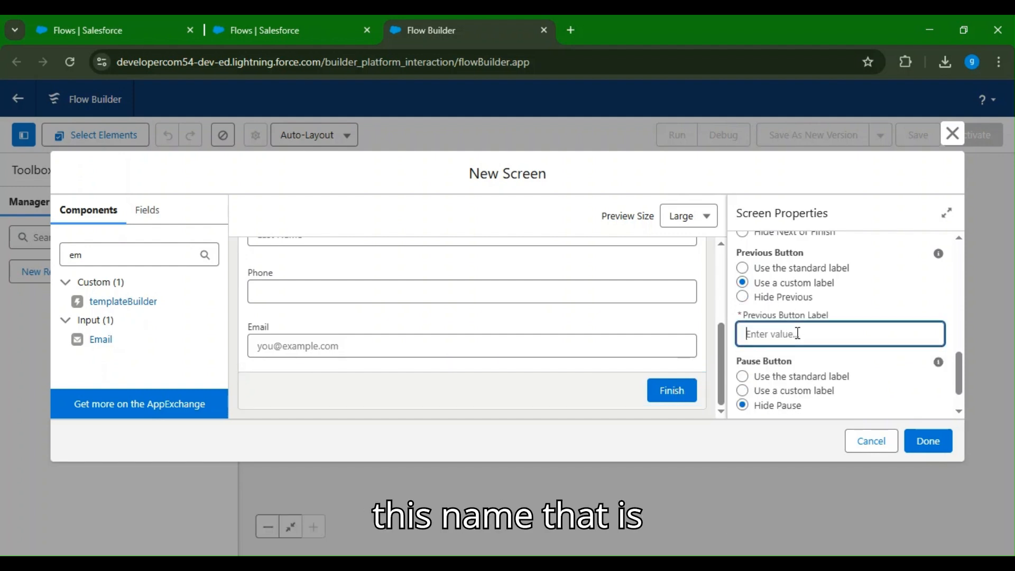
pyautogui.write('save')
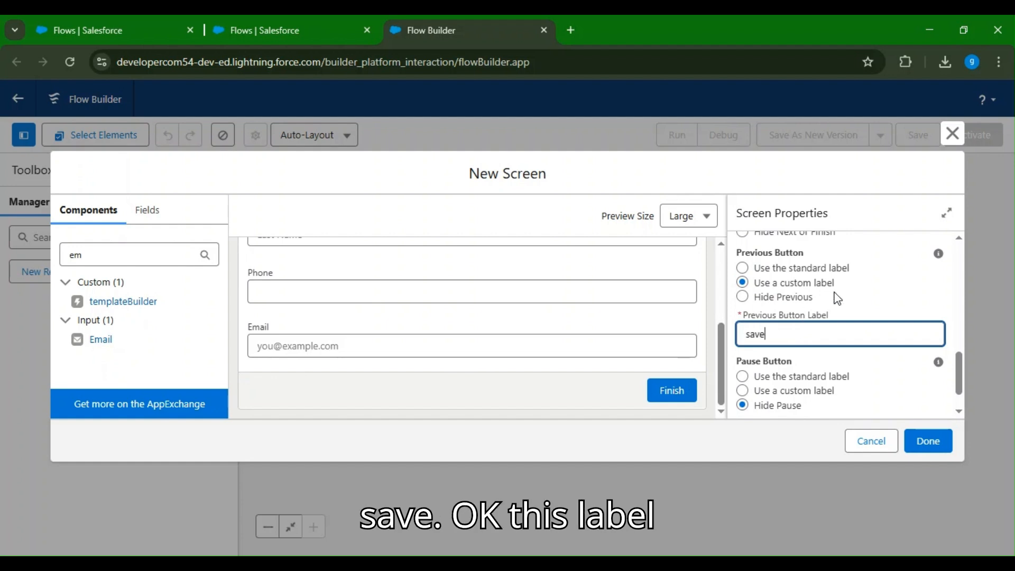
pyautogui.click(823, 308)
pyautogui.click(705, 393)
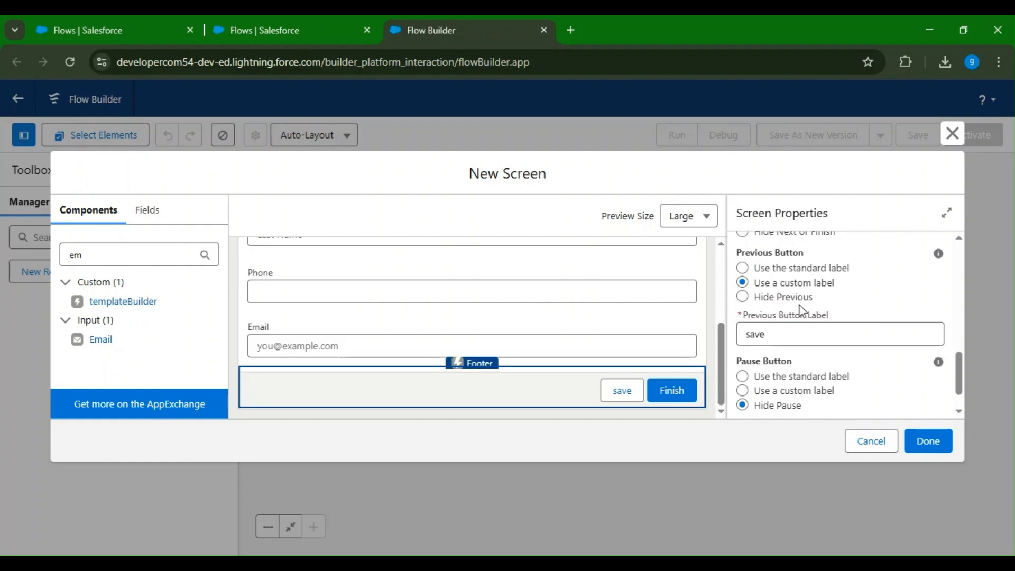
# Give the footer's Next or Finish button the custom label "save" and hide the Previous button.
pyautogui.scroll(3, 783, 294)
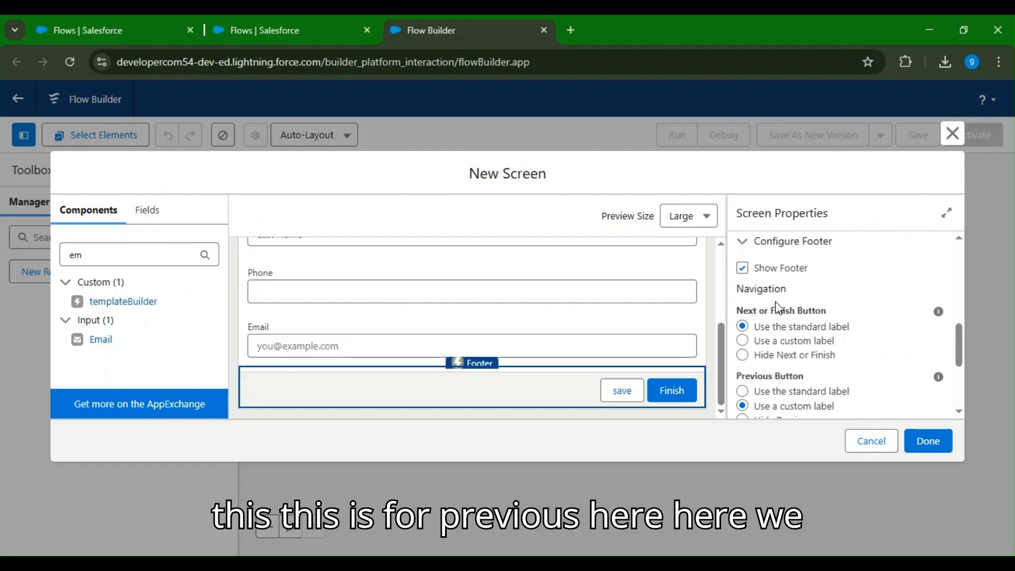
pyautogui.click(771, 341)
pyautogui.click(809, 391)
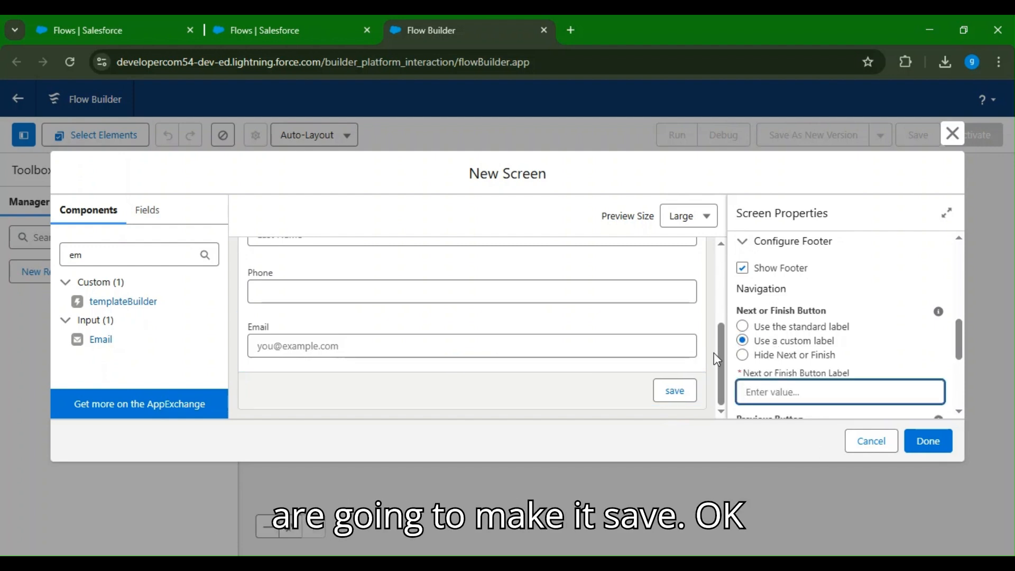
pyautogui.scroll(-3, 772, 374)
pyautogui.click(550, 409)
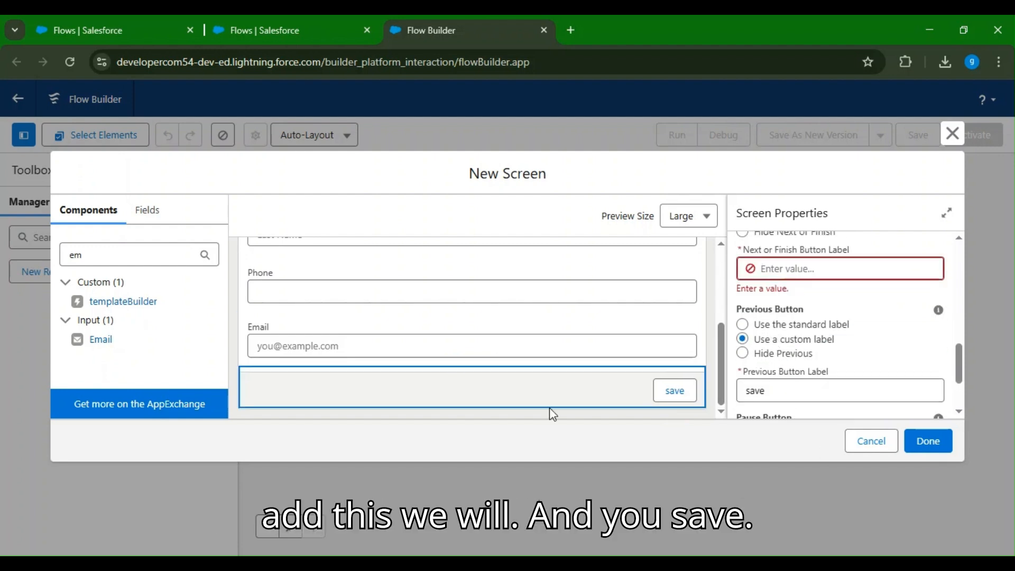
pyautogui.click(775, 272)
pyautogui.write('save')
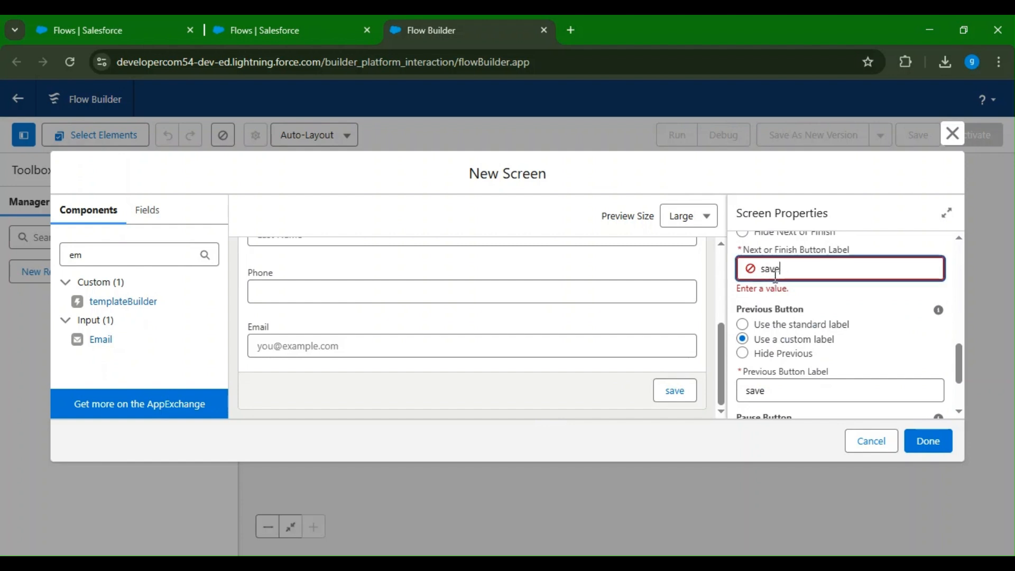
pyautogui.click(920, 344)
pyautogui.click(787, 343)
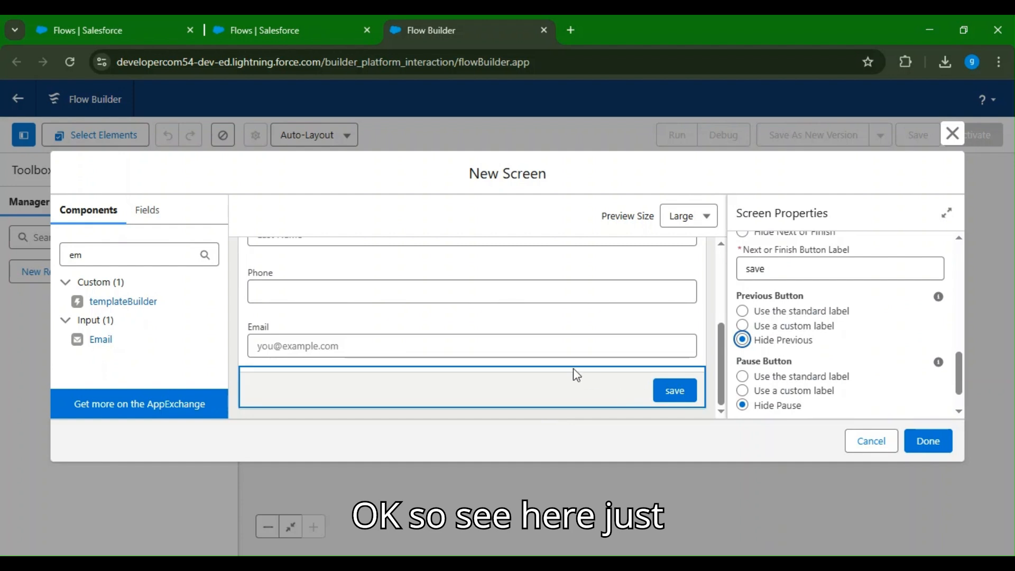
# Set the screen's label to Form and complete the new screen element.
pyautogui.scroll(3, 573, 389)
pyautogui.click(922, 438)
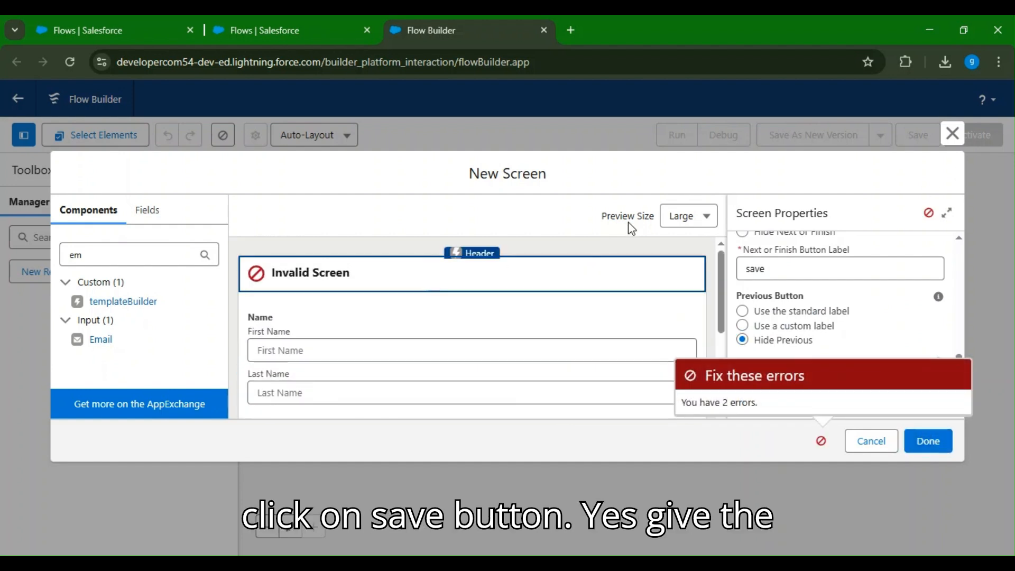
pyautogui.scroll(6, 825, 291)
pyautogui.click(807, 296)
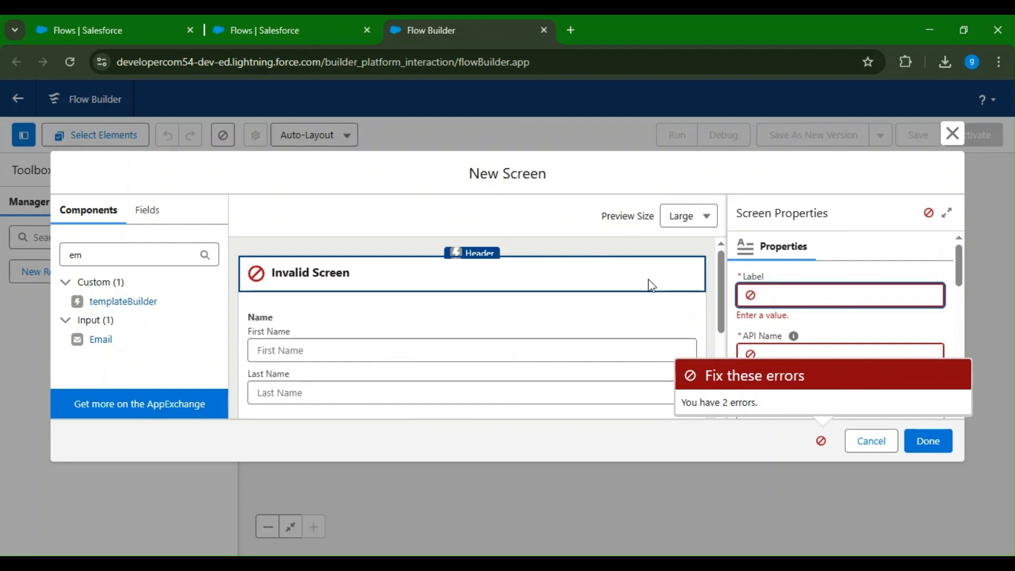
pyautogui.write('Form')
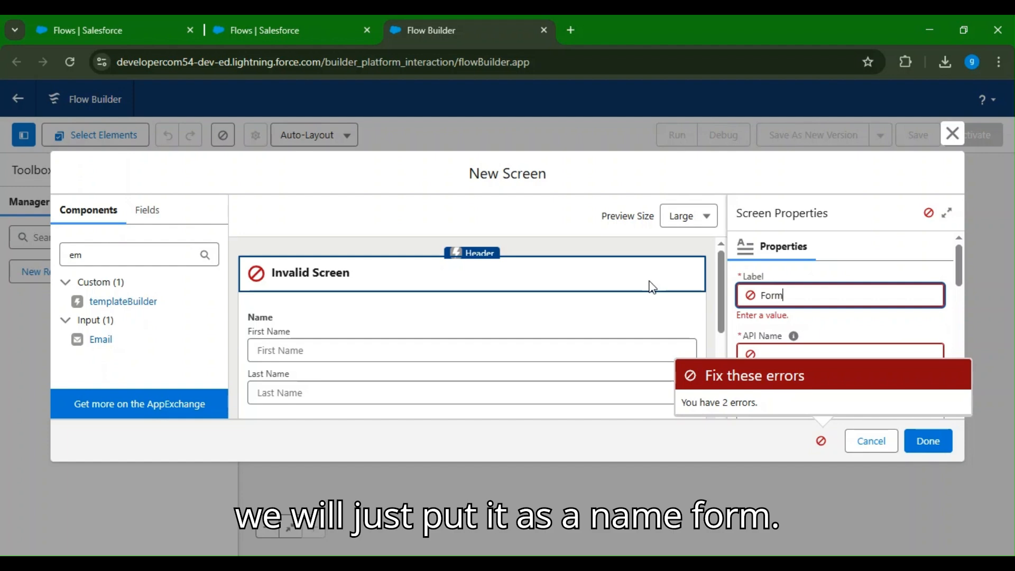
pyautogui.click(823, 321)
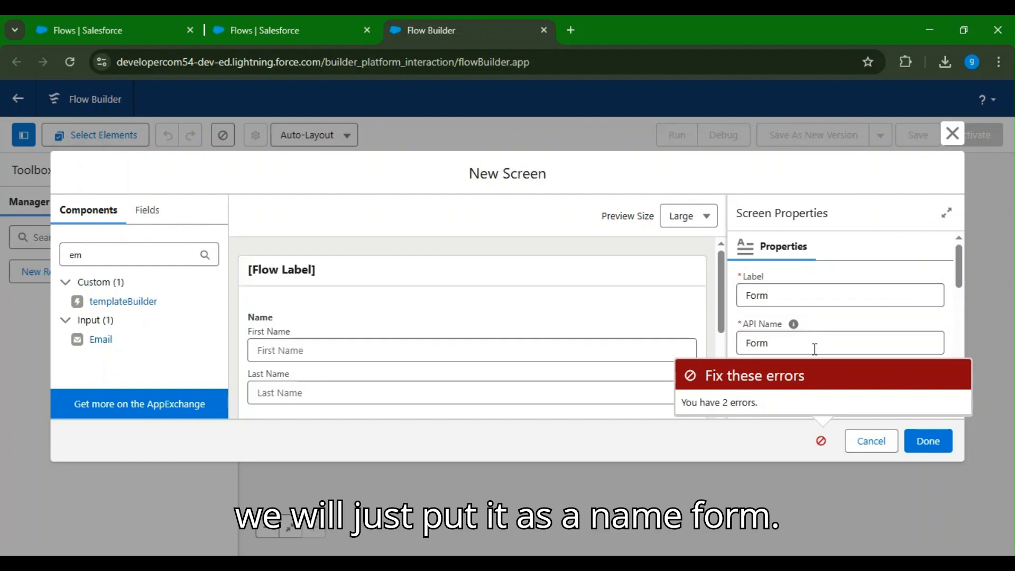
pyautogui.click(927, 441)
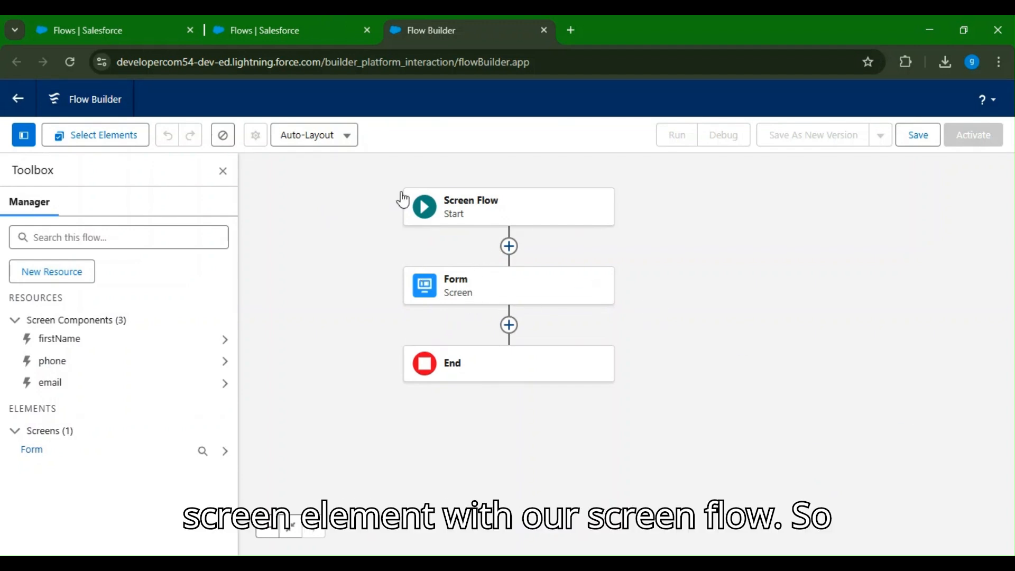
# Add an Action element between the Form screen and the End element.
pyautogui.click(509, 324)
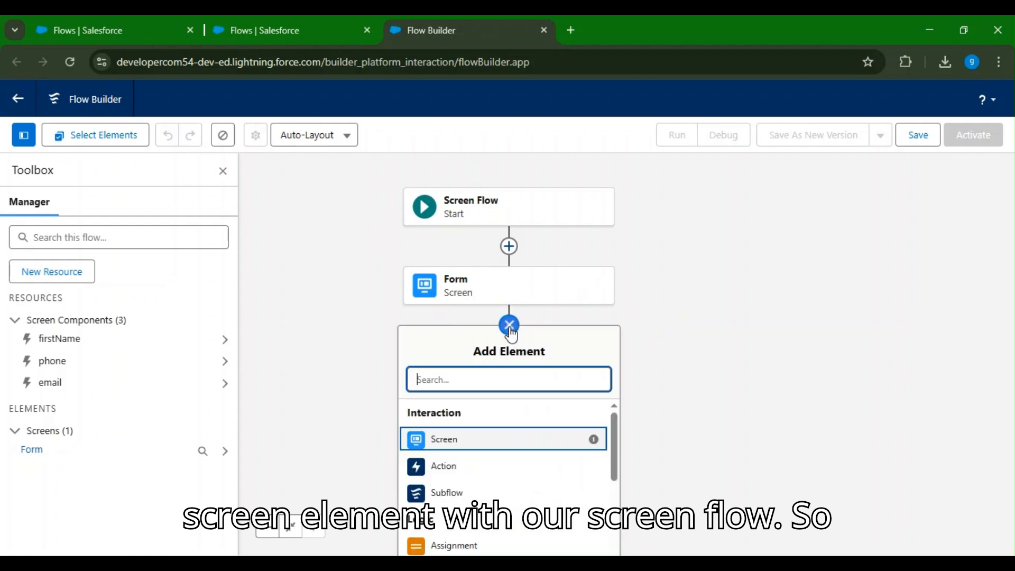
pyautogui.click(458, 476)
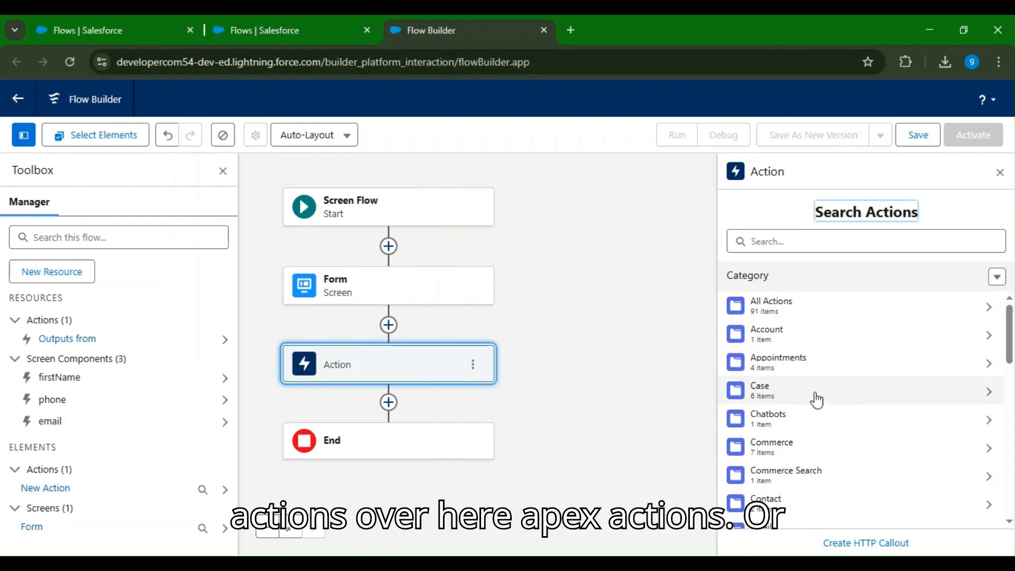
# Search the available actions for "apex" and choose the ProjectCalloutService action for the new Action element.
pyautogui.scroll(-2, 818, 418)
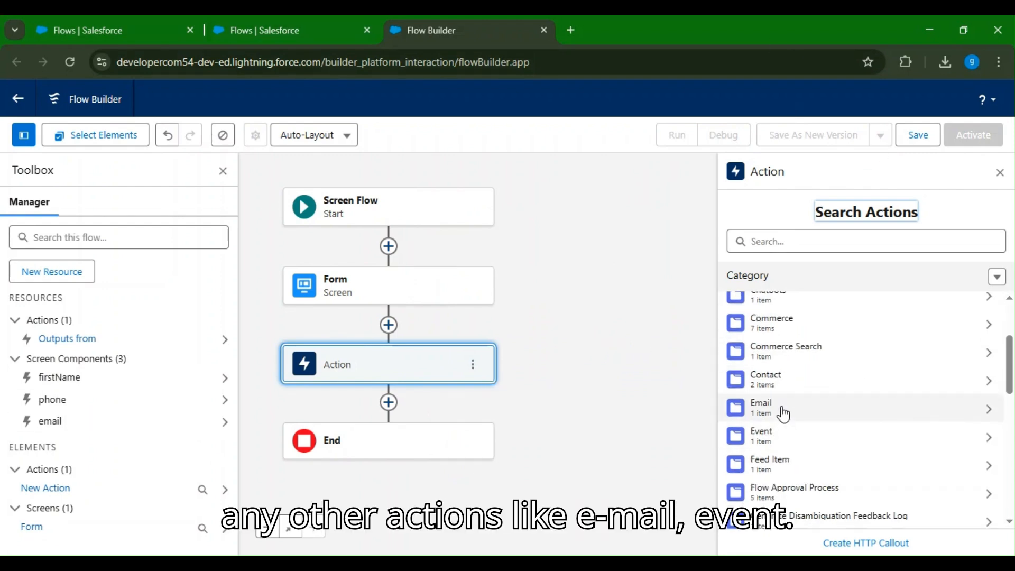
pyautogui.scroll(-2, 781, 423)
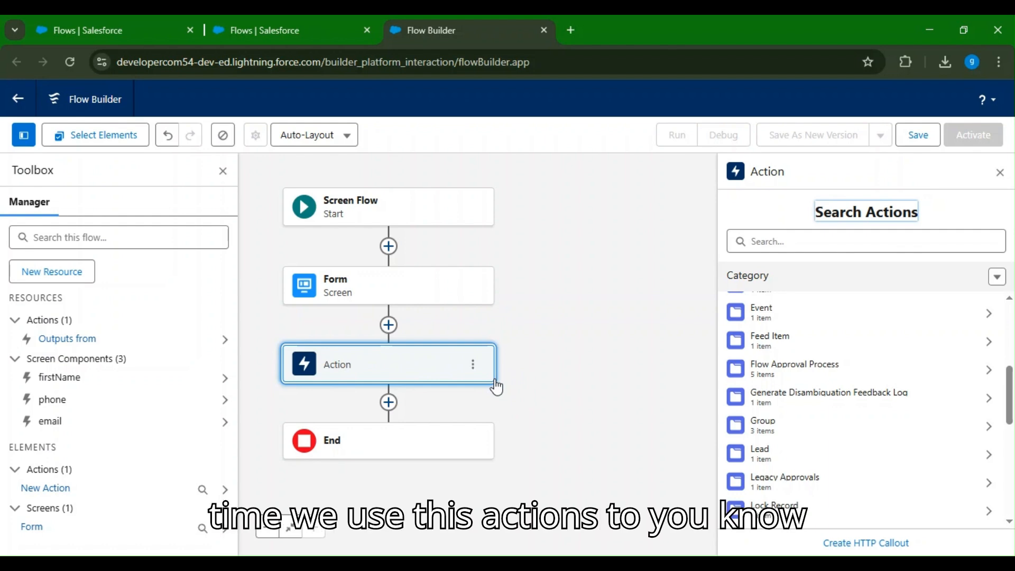
pyautogui.click(753, 241)
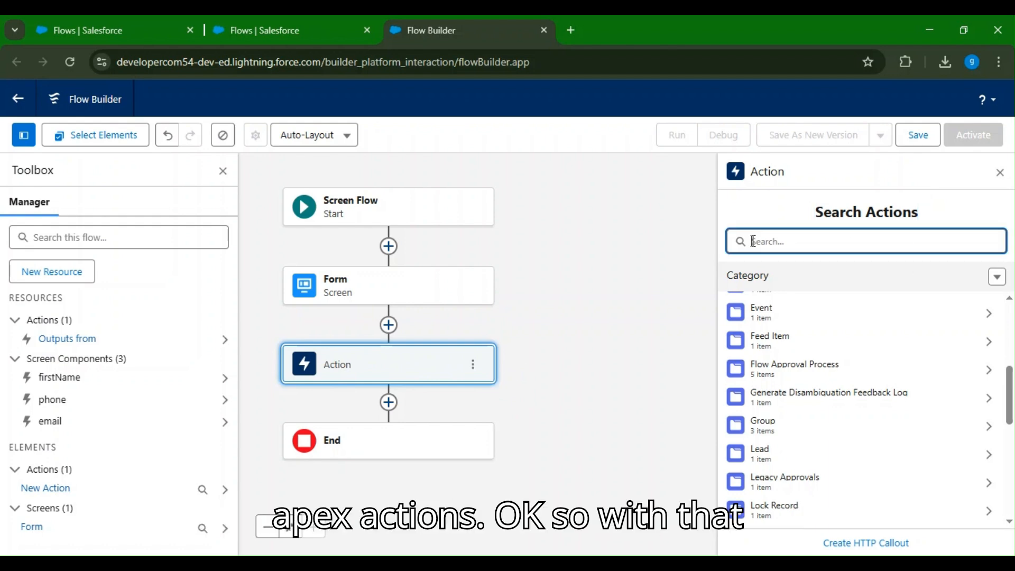
pyautogui.write('s')
pyautogui.write('apex')
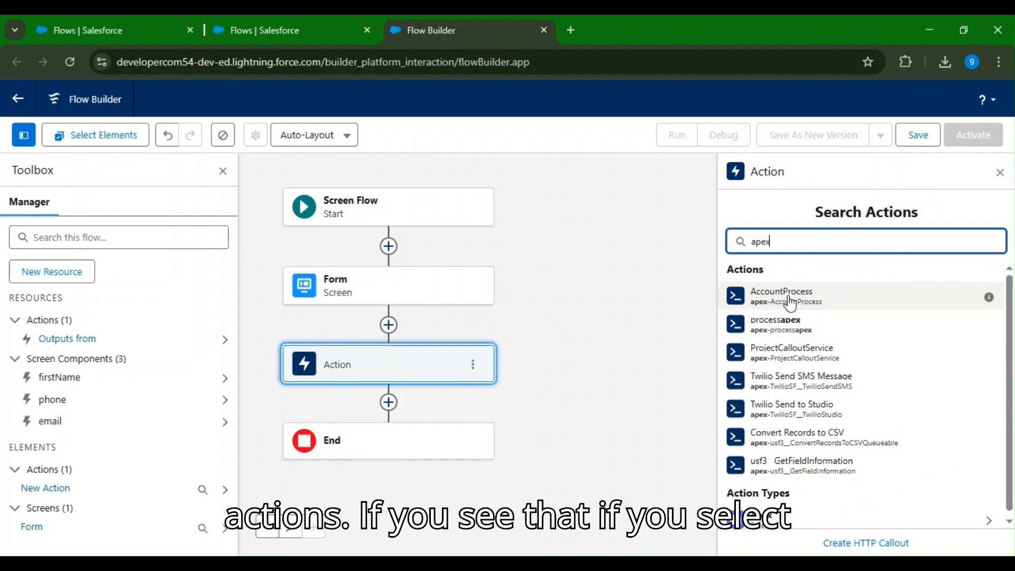
pyautogui.click(795, 354)
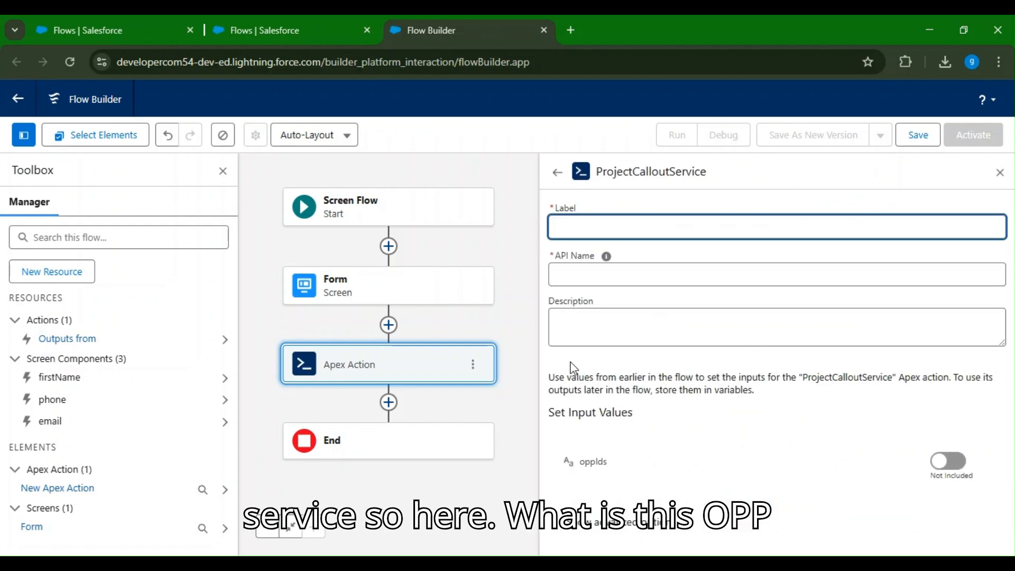
# Include the oppIds input value in the ProjectCalloutService action and look through the resources available for it.
pyautogui.click(613, 464)
pyautogui.scroll(-1, 662, 477)
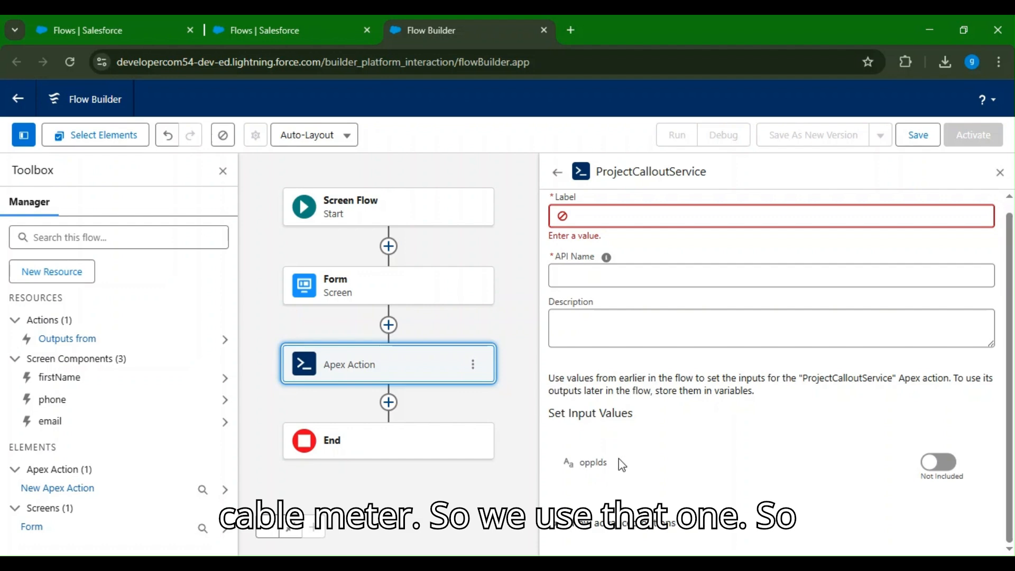
pyautogui.click(939, 462)
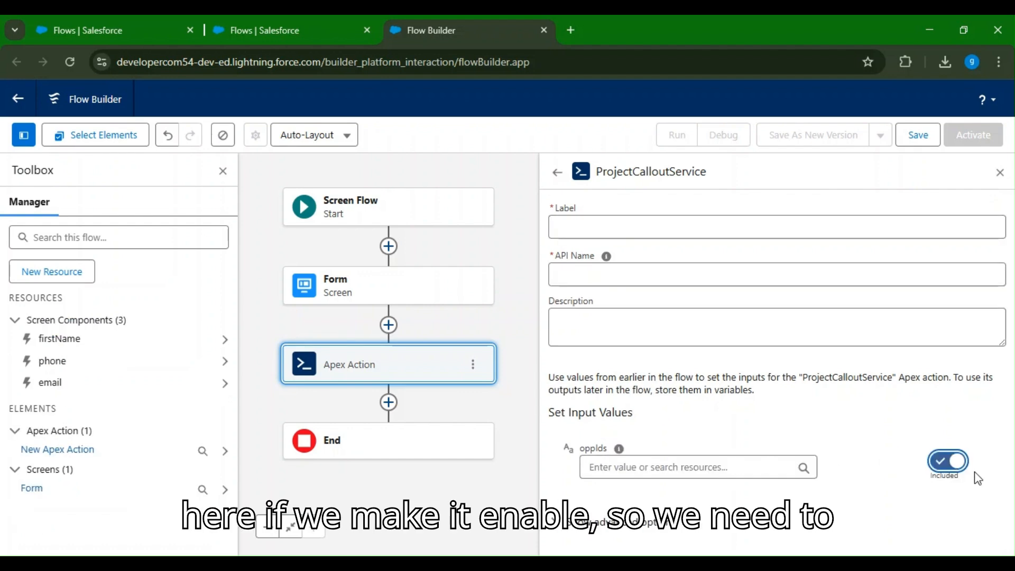
pyautogui.click(720, 472)
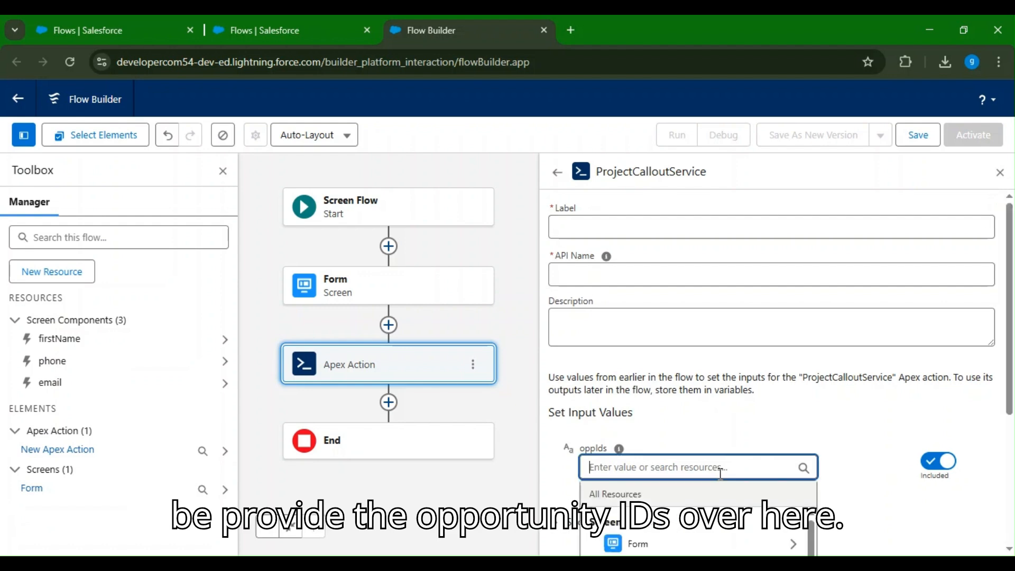
pyautogui.scroll(-3, 708, 423)
pyautogui.scroll(-2, 650, 429)
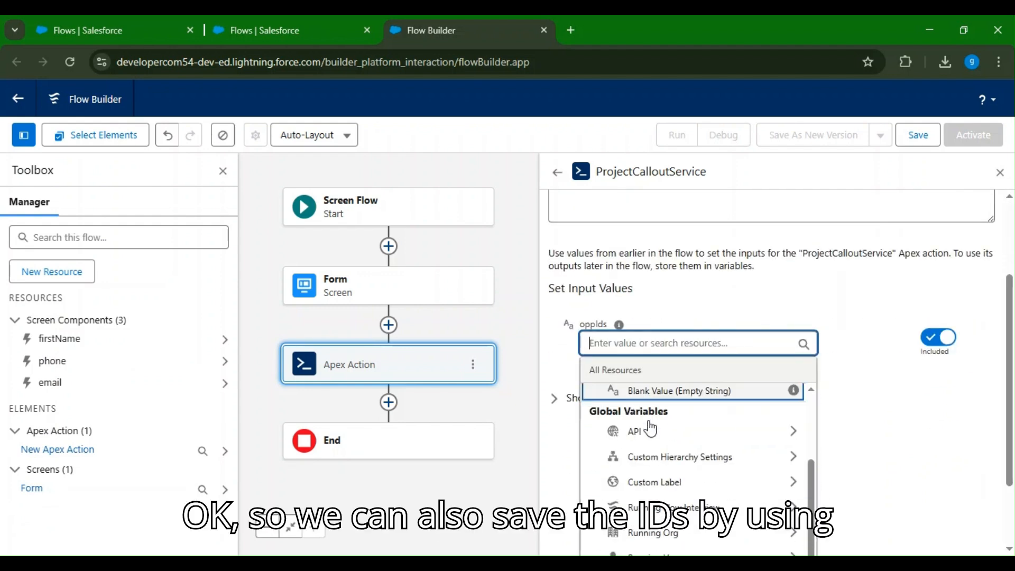
pyautogui.scroll(-3, 650, 430)
pyautogui.scroll(6, 666, 476)
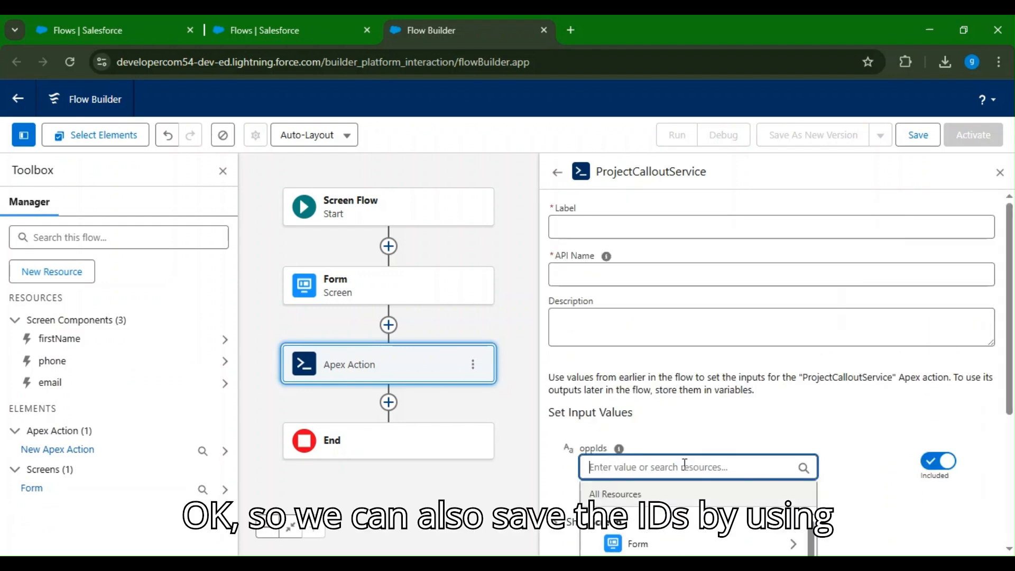
pyautogui.scroll(-4, 974, 464)
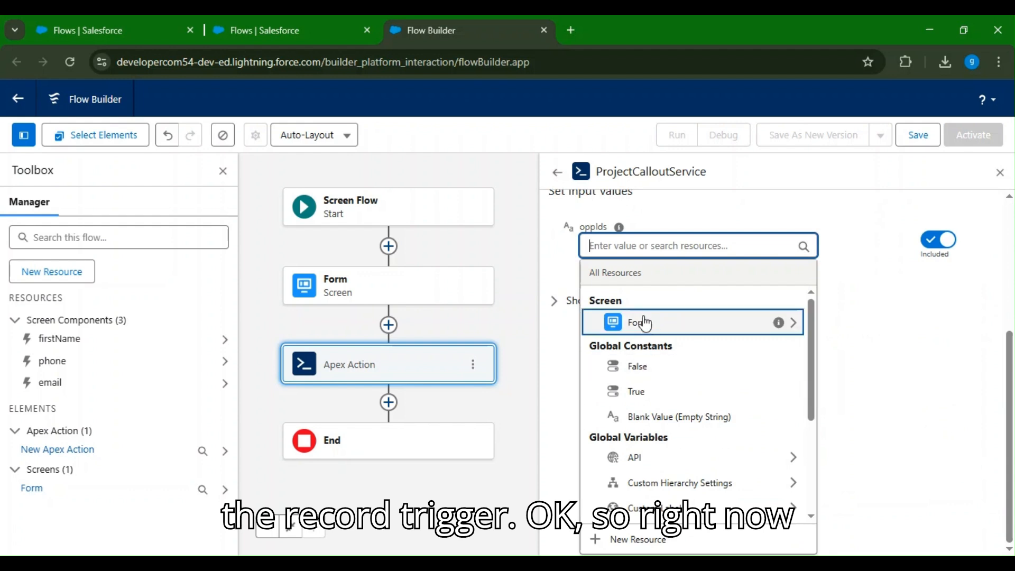
pyautogui.scroll(4, 880, 452)
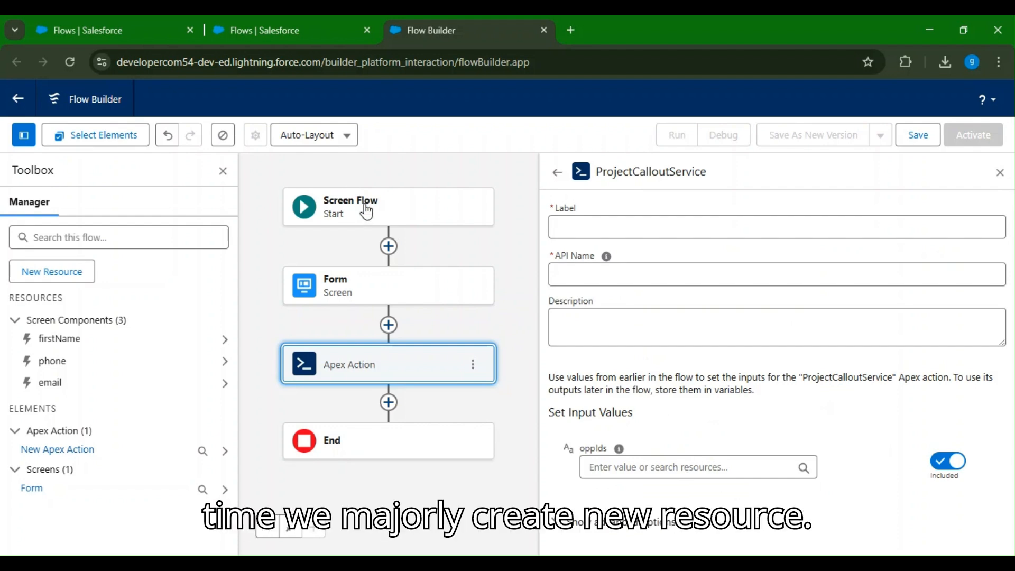
pyautogui.click(34, 272)
pyautogui.click(246, 259)
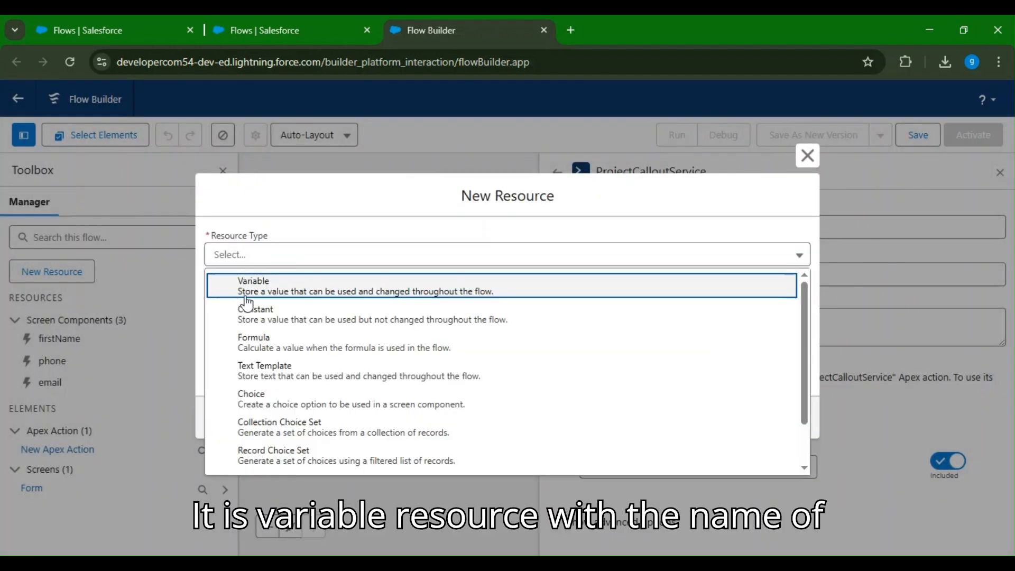
pyautogui.click(252, 288)
pyautogui.write('record')
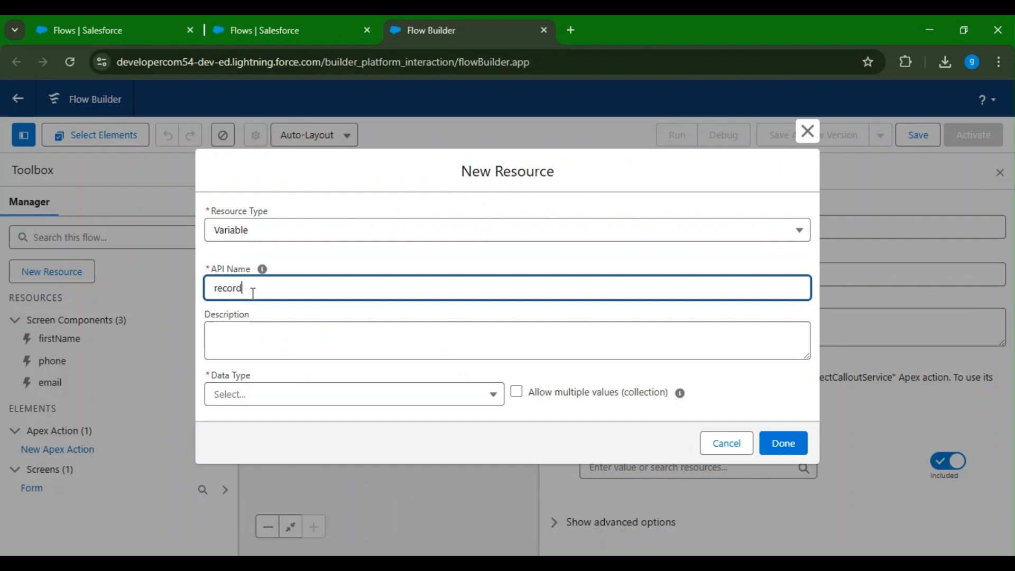
pyautogui.write('Id')
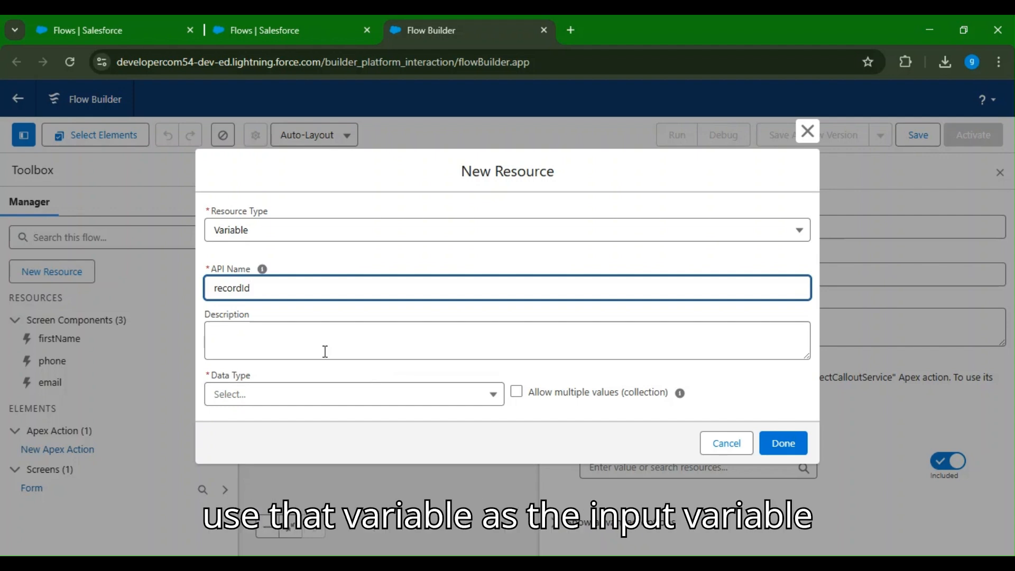
pyautogui.click(730, 444)
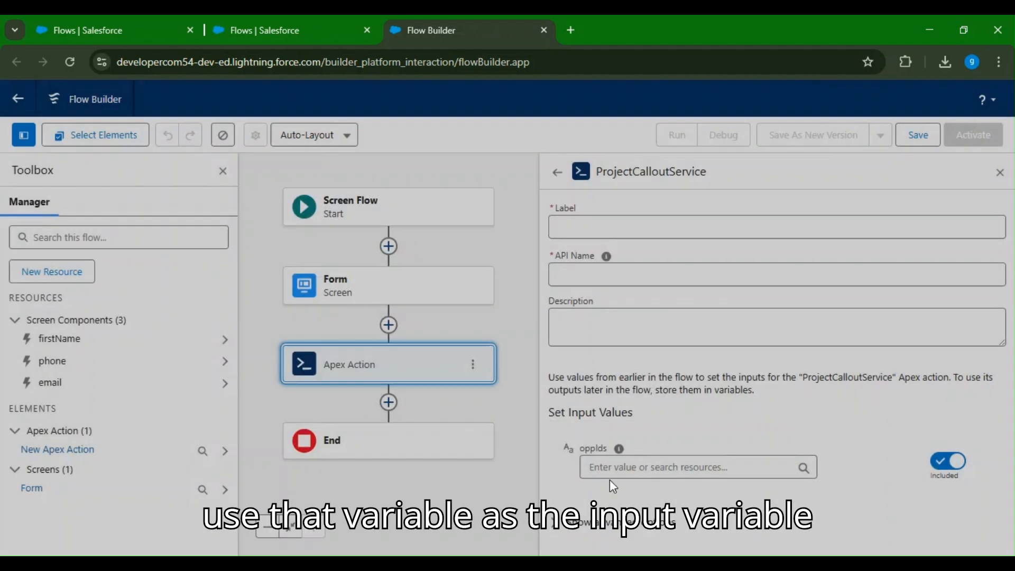
# Close the Apex action's settings and add an Assignment element between the Apex action and the End element.
pyautogui.click(616, 467)
pyautogui.click(665, 415)
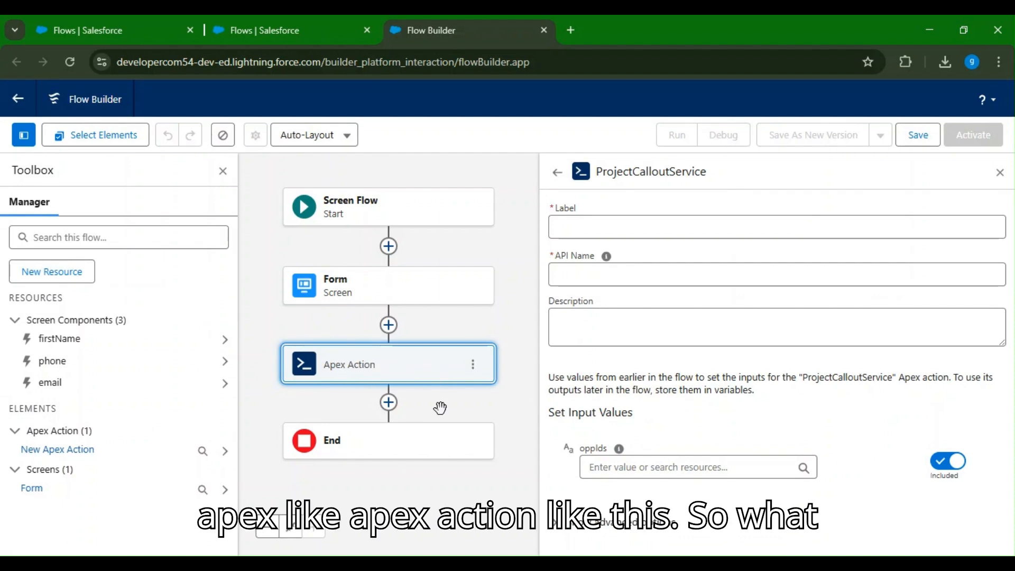
pyautogui.click(388, 402)
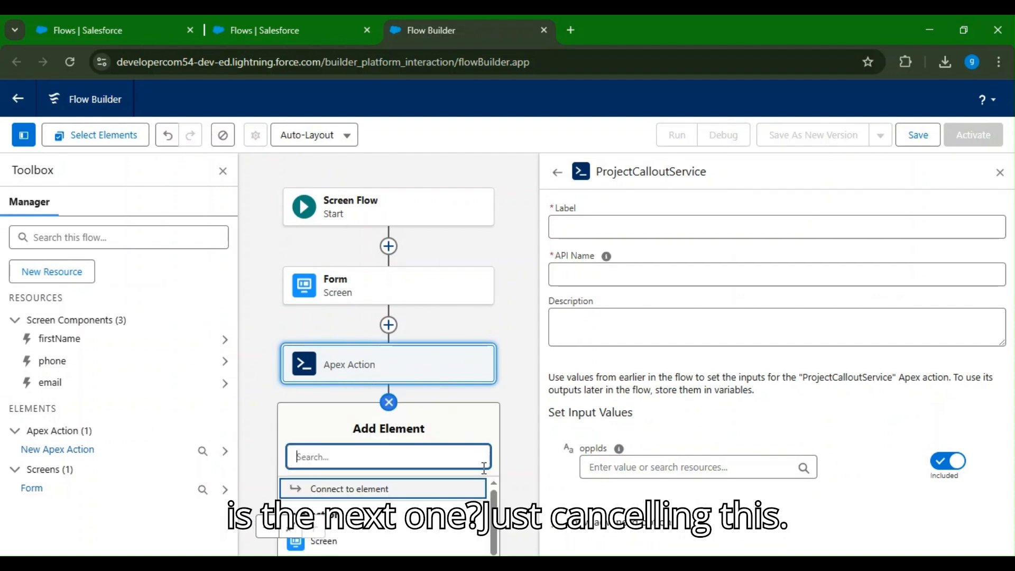
pyautogui.click(999, 173)
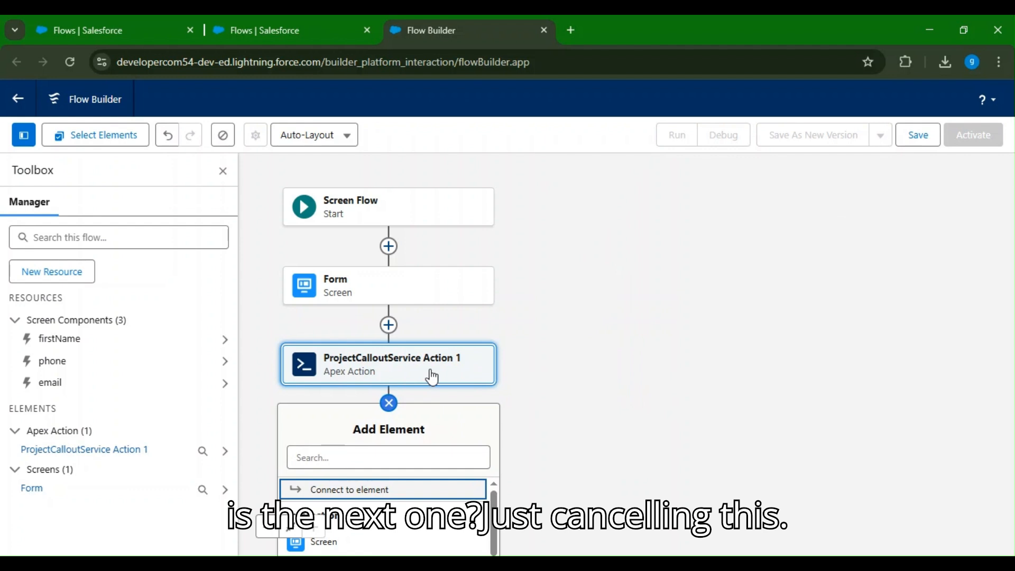
pyautogui.moveTo(666, 467); pyautogui.dragTo(677, 309)
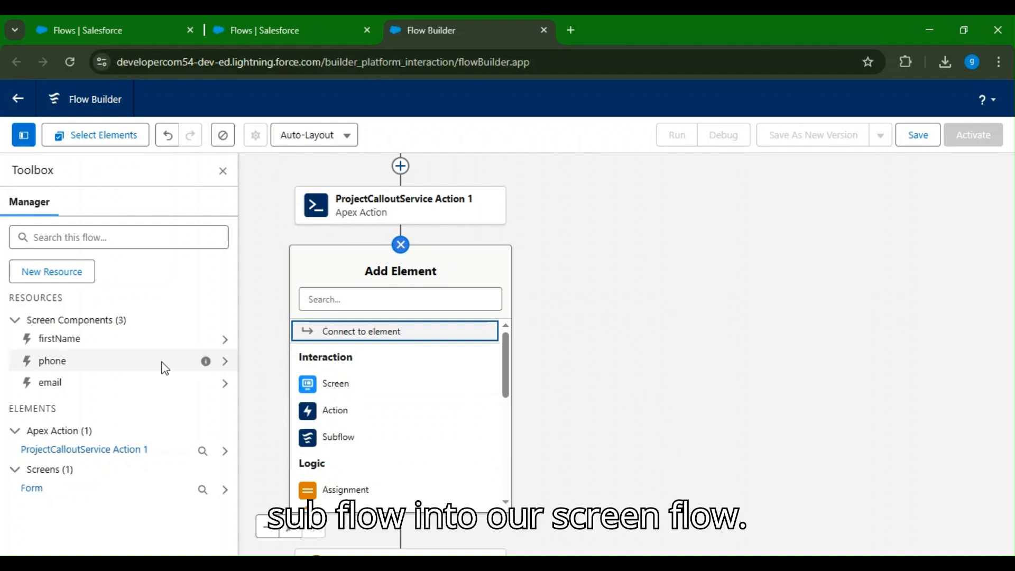
pyautogui.scroll(-3, 414, 436)
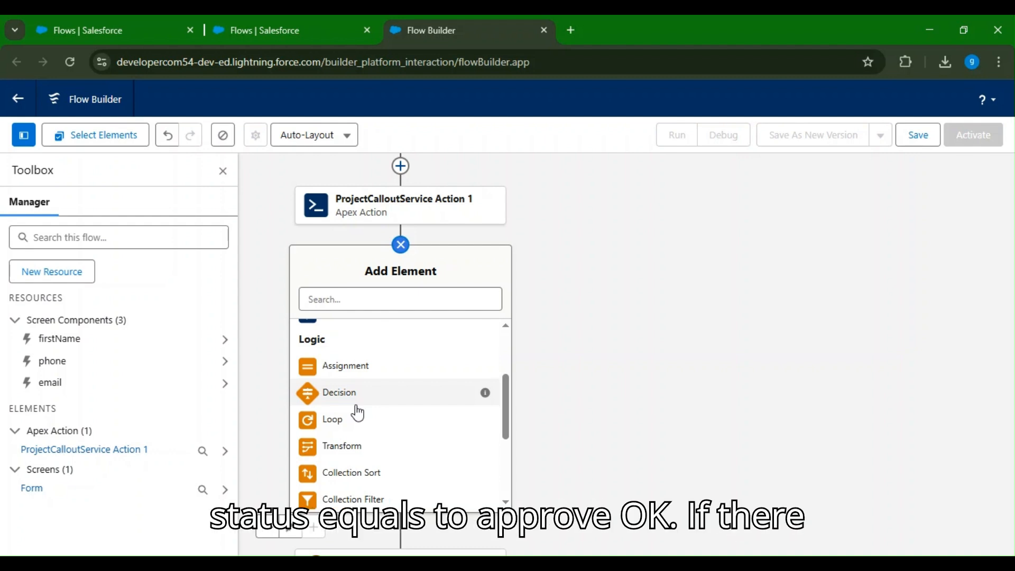
pyautogui.click(351, 364)
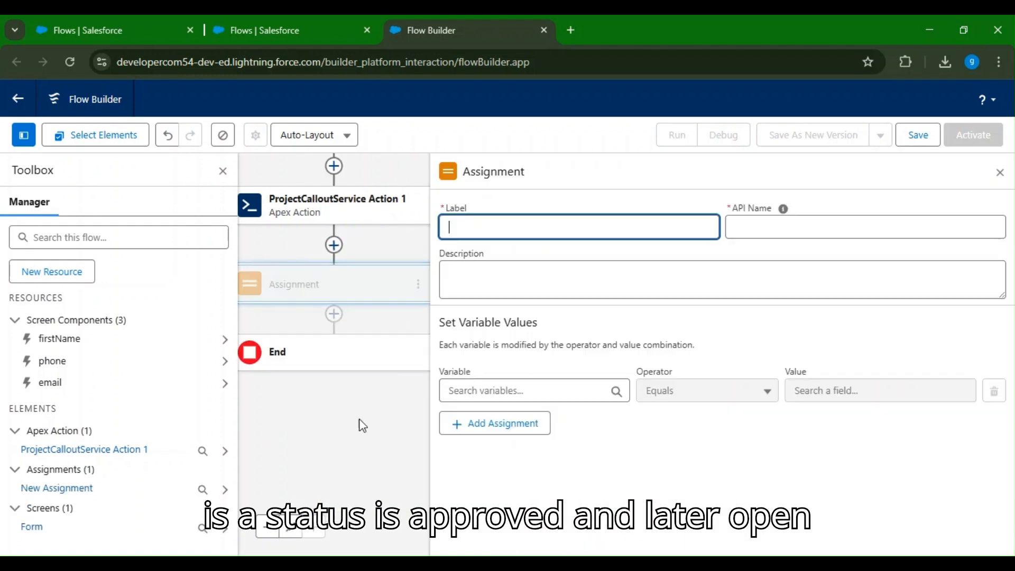
# Start a new resource of type Variable for the assignment's variable.
pyautogui.click(517, 385)
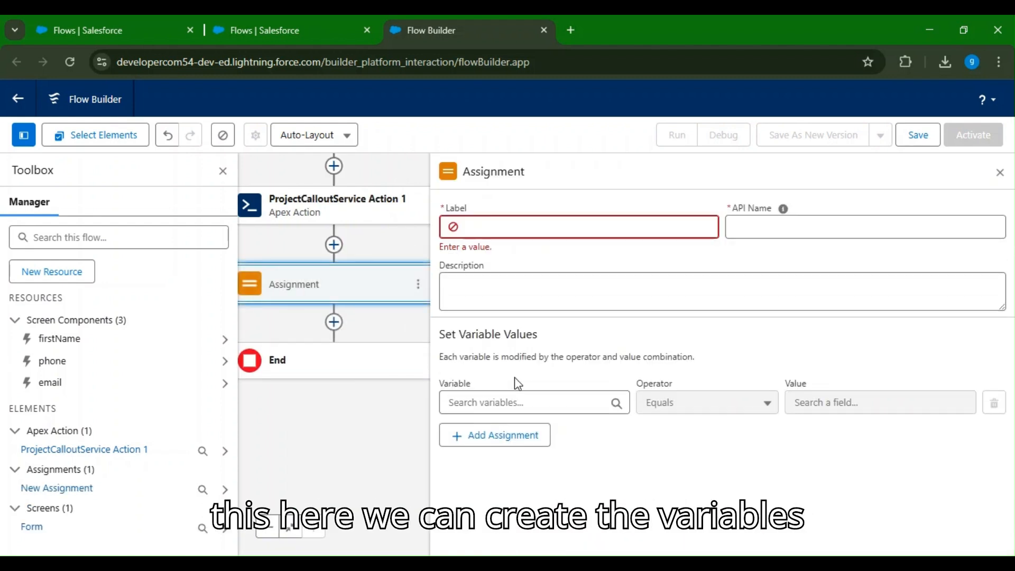
pyautogui.click(693, 450)
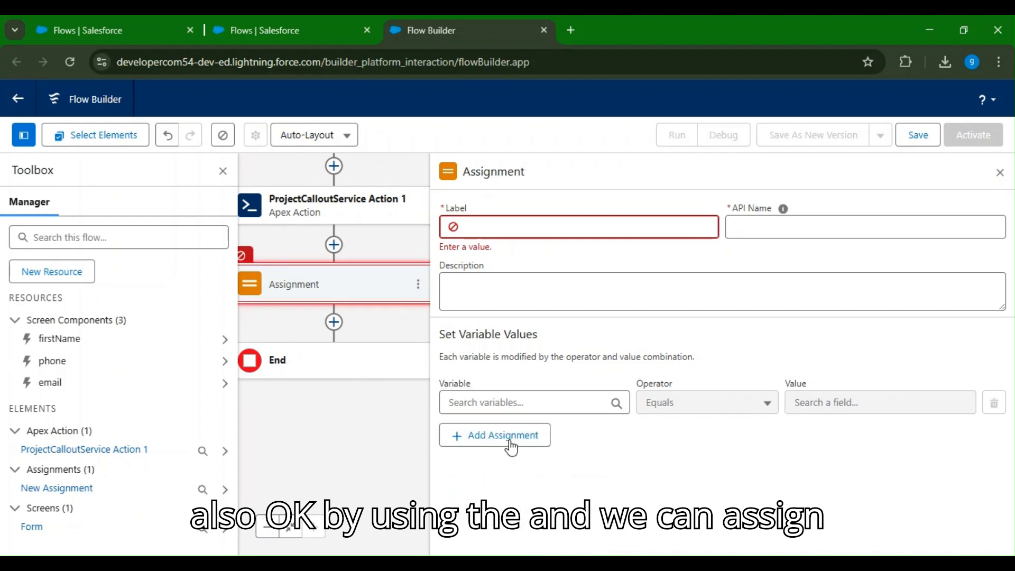
pyautogui.click(576, 402)
pyautogui.click(750, 232)
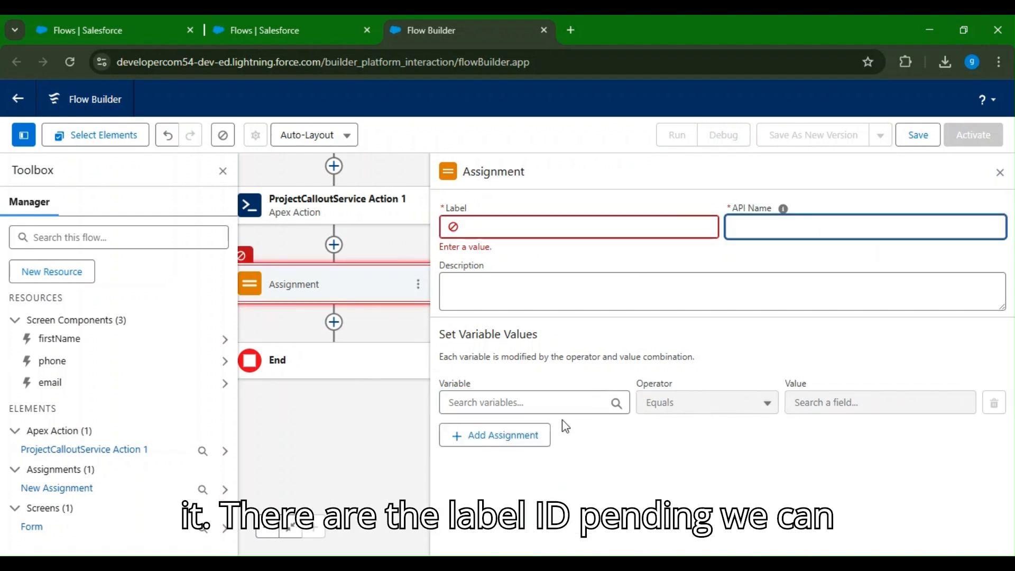
pyautogui.click(566, 402)
pyautogui.scroll(-1, 517, 479)
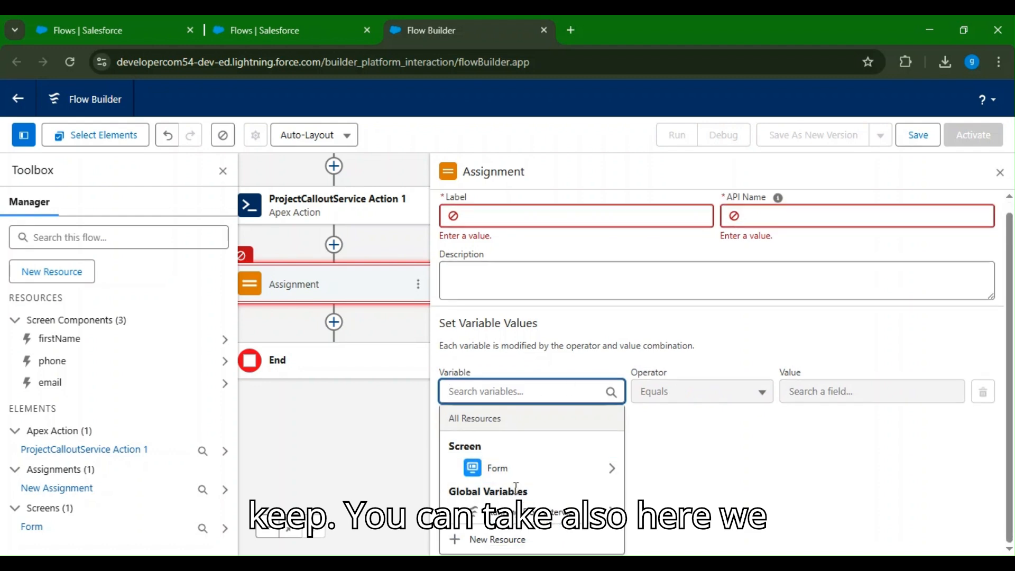
pyautogui.click(495, 538)
pyautogui.click(338, 257)
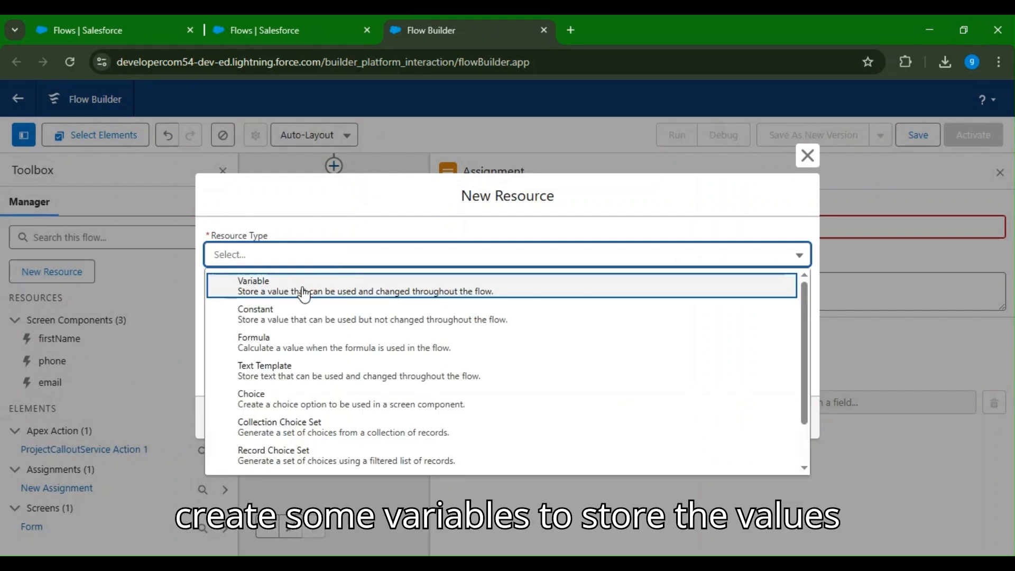
pyautogui.click(304, 286)
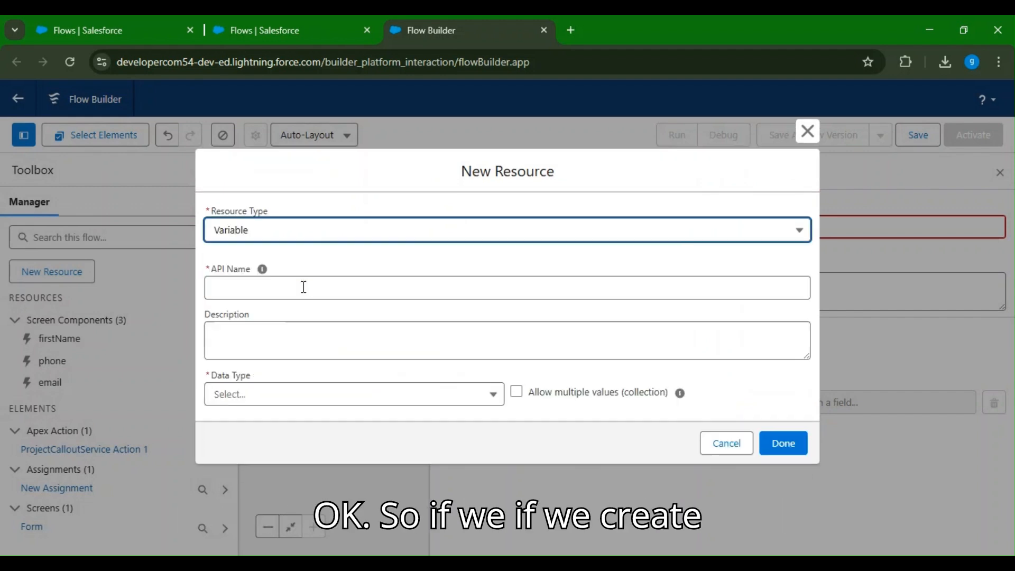
# Give the new variable the API name status and the data type Text, and complete the resource.
pyautogui.click(304, 287)
pyautogui.write('s')
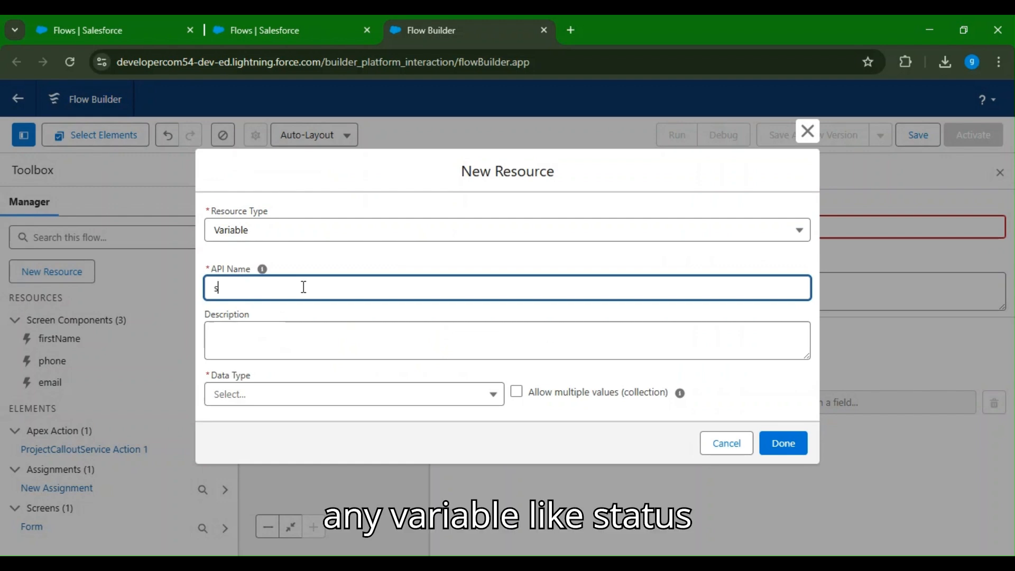
pyautogui.write('tatus')
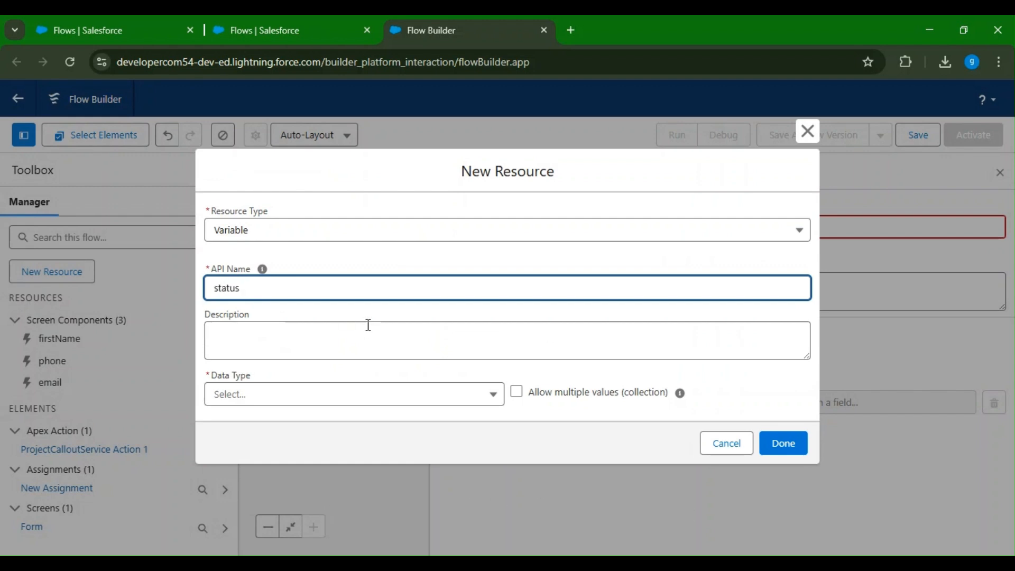
pyautogui.click(374, 394)
pyautogui.click(258, 192)
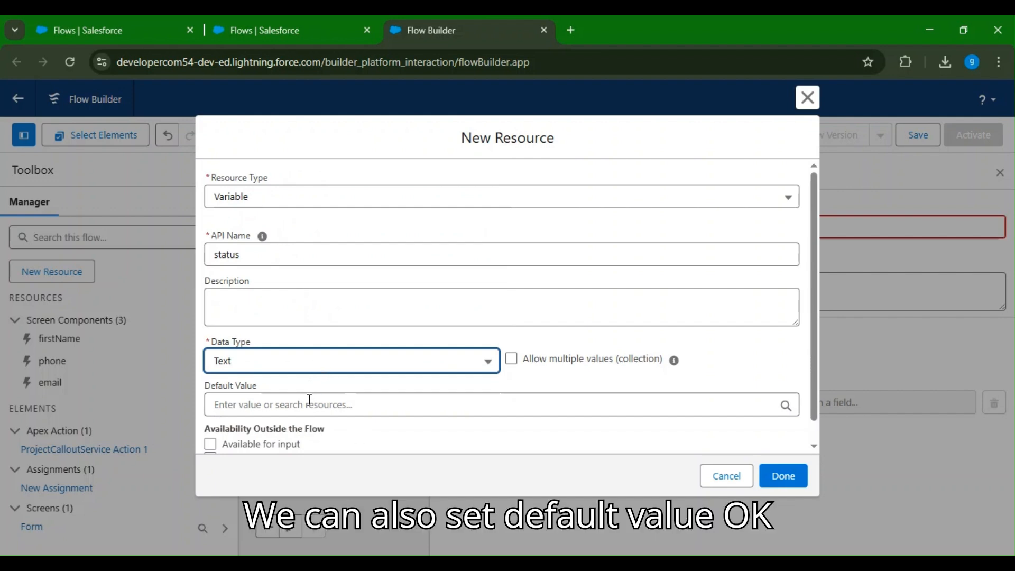
pyautogui.scroll(-1, 278, 427)
pyautogui.scroll(1, 328, 267)
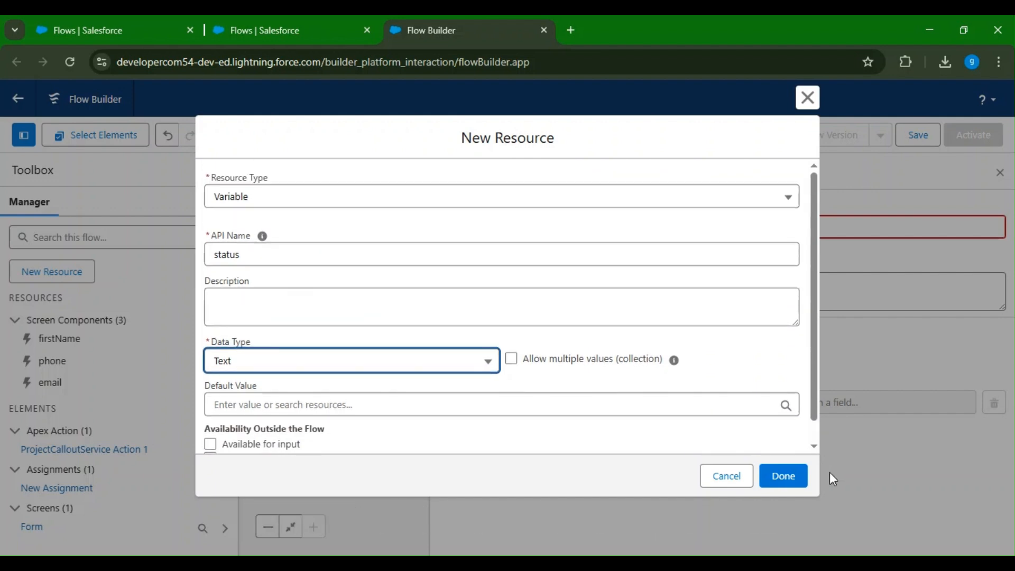
pyautogui.click(782, 477)
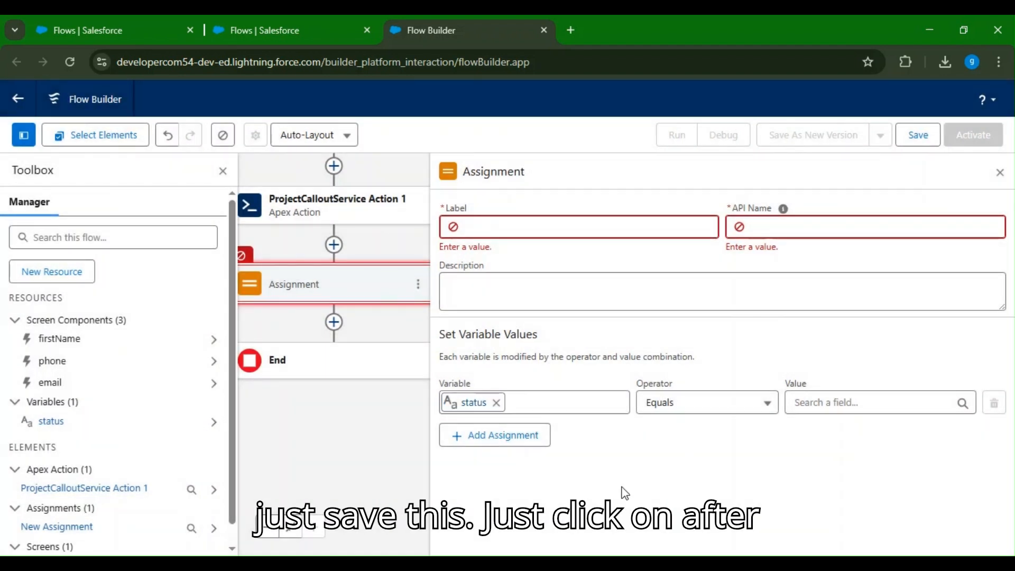
# Set the assignment to add the value Active to the status variable, and close the Assignment settings.
pyautogui.click(749, 408)
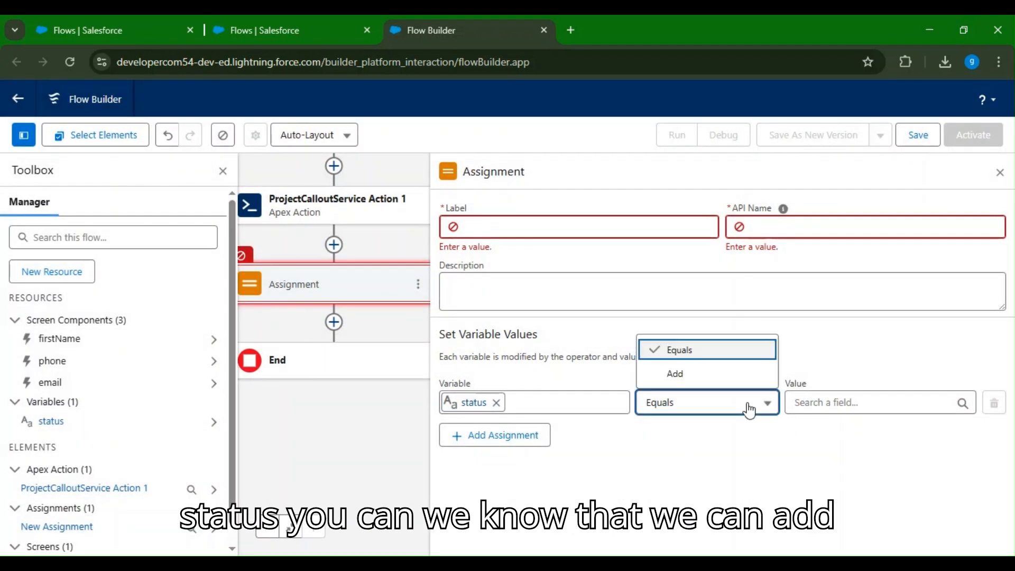
pyautogui.click(709, 377)
pyautogui.click(831, 402)
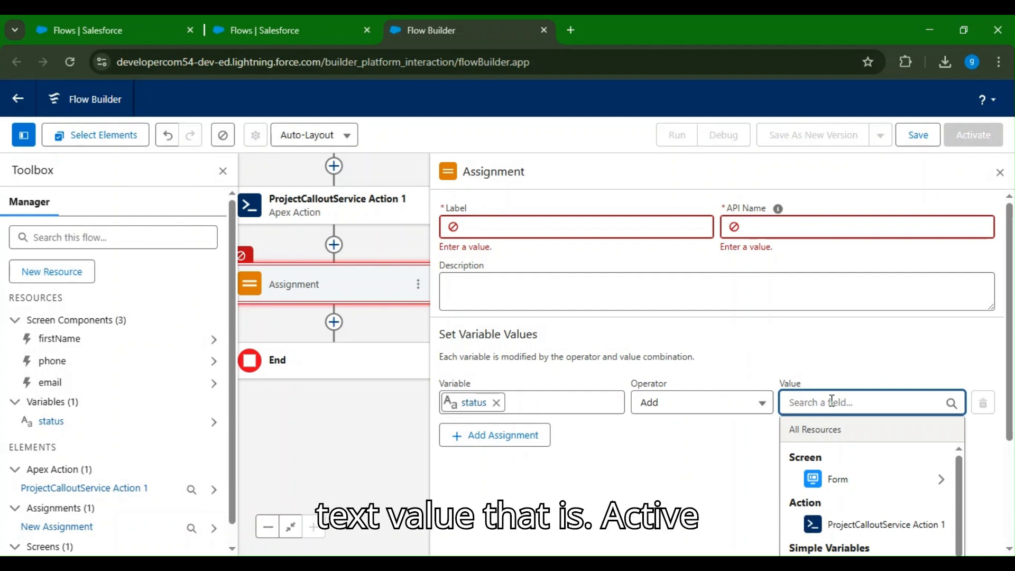
pyautogui.write('Active')
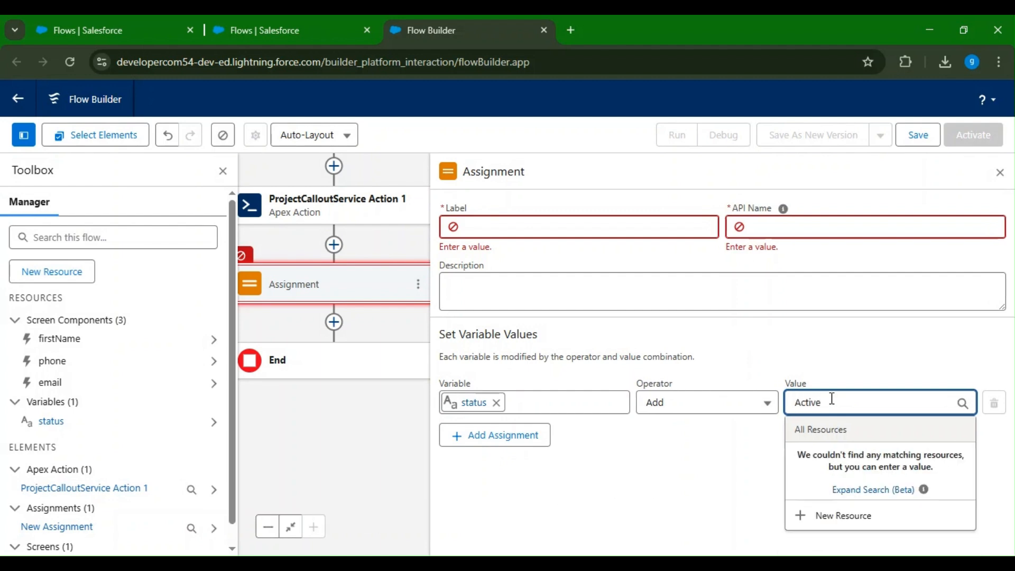
pyautogui.click(702, 447)
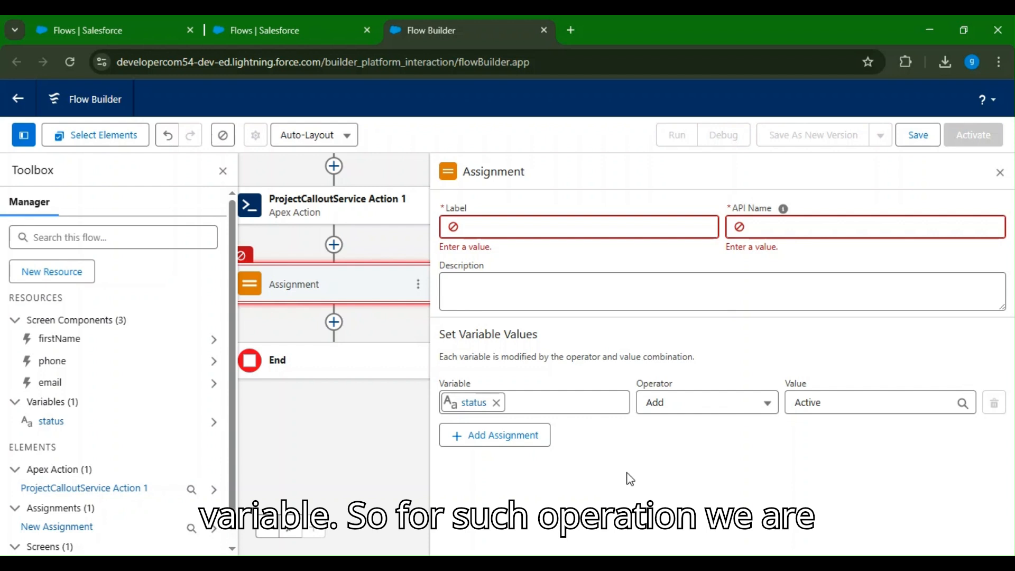
pyautogui.click(1000, 173)
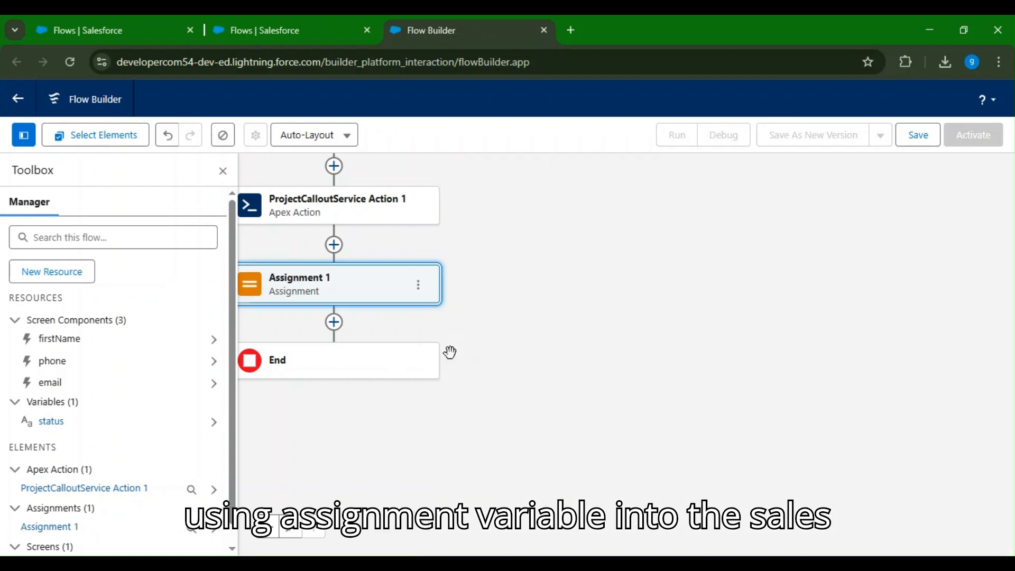
# Add a Decision element after Assignment 1 and close its settings without entering any conditions.
pyautogui.click(334, 324)
pyautogui.scroll(-2, 414, 439)
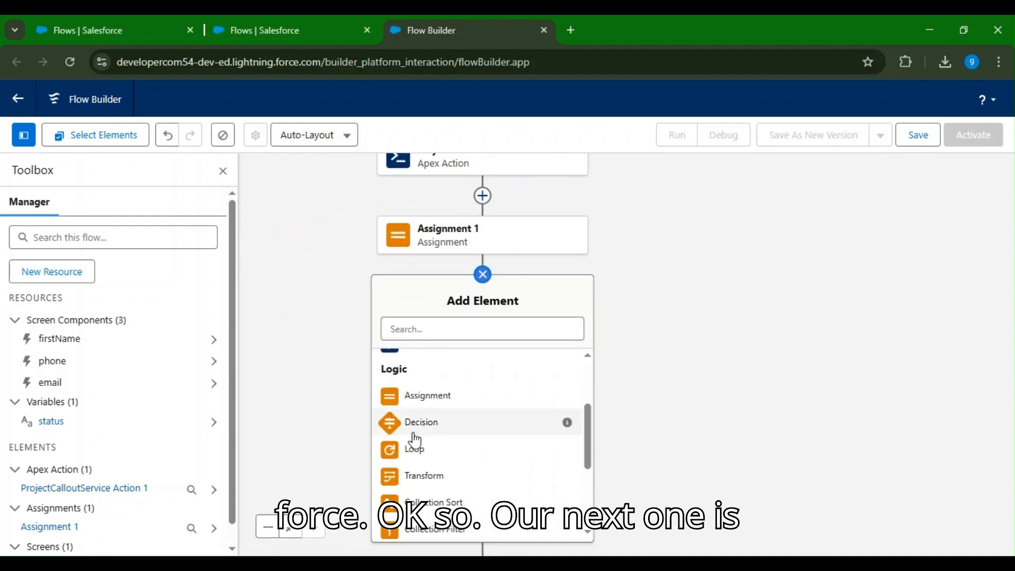
pyautogui.click(423, 422)
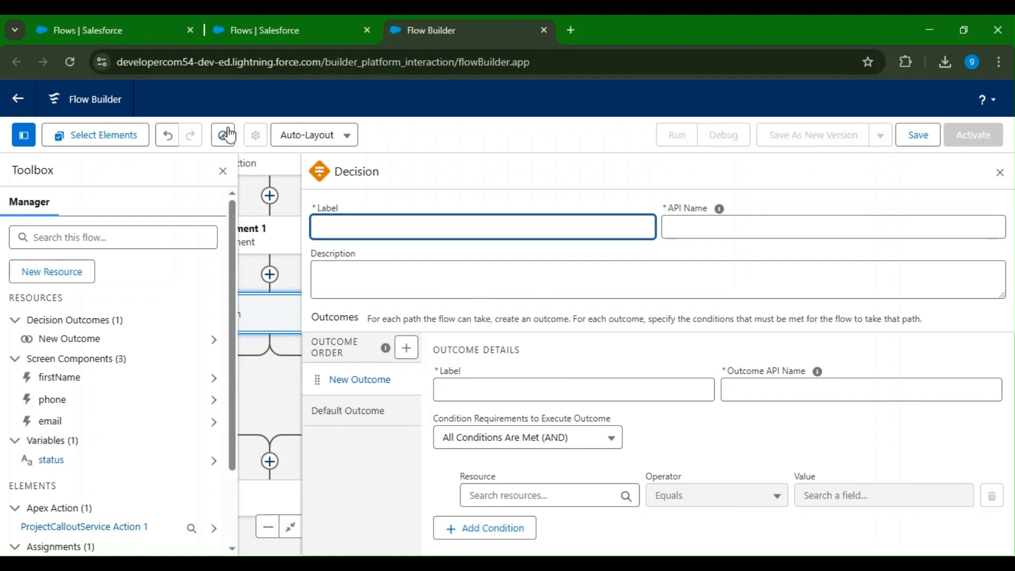
pyautogui.click(1000, 172)
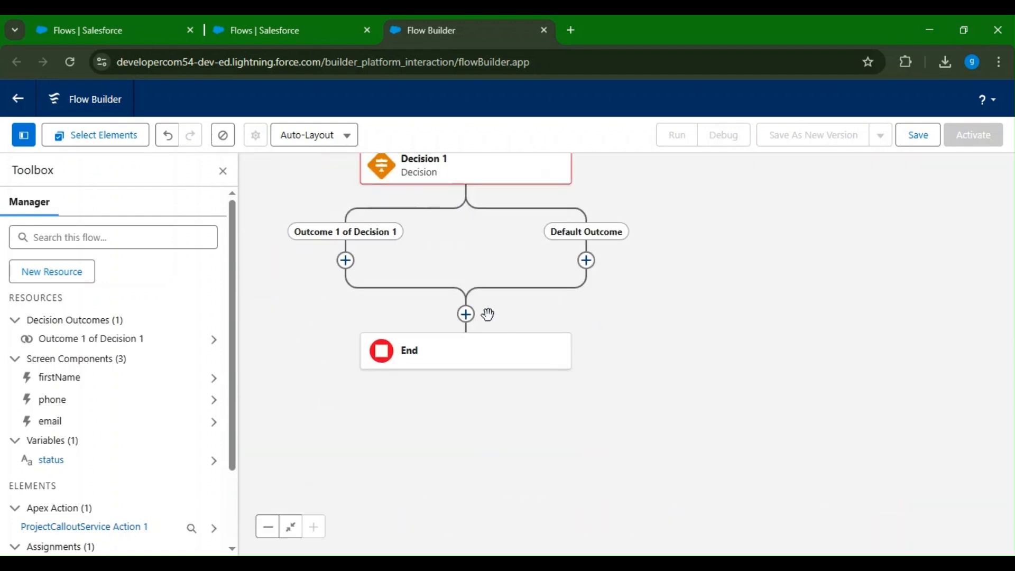
# Add a Collection Sort element between the merged decision paths and the End element, and close its settings unfilled.
pyautogui.click(461, 318)
pyautogui.scroll(-3, 460, 494)
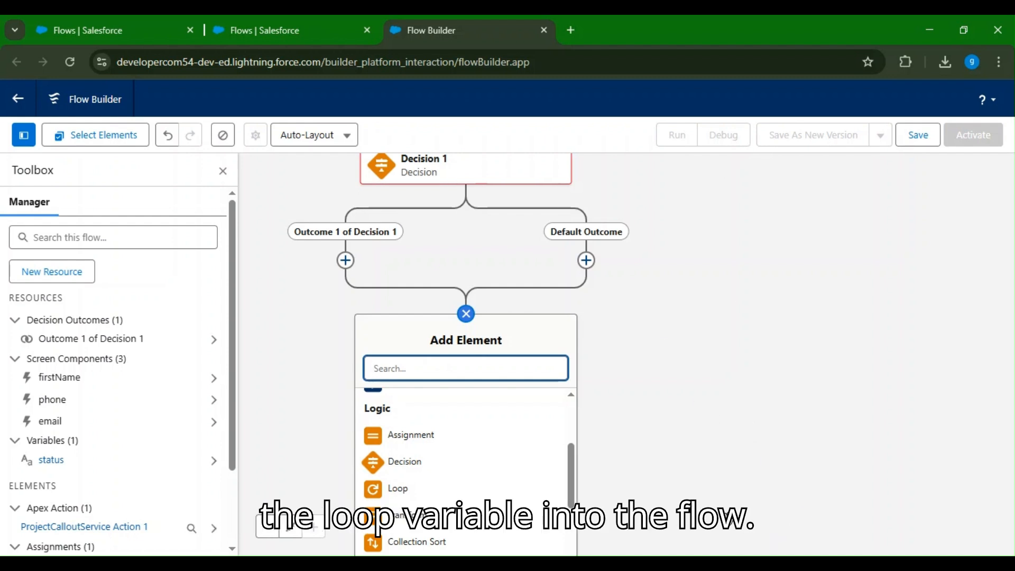
pyautogui.moveTo(721, 496); pyautogui.dragTo(707, 404)
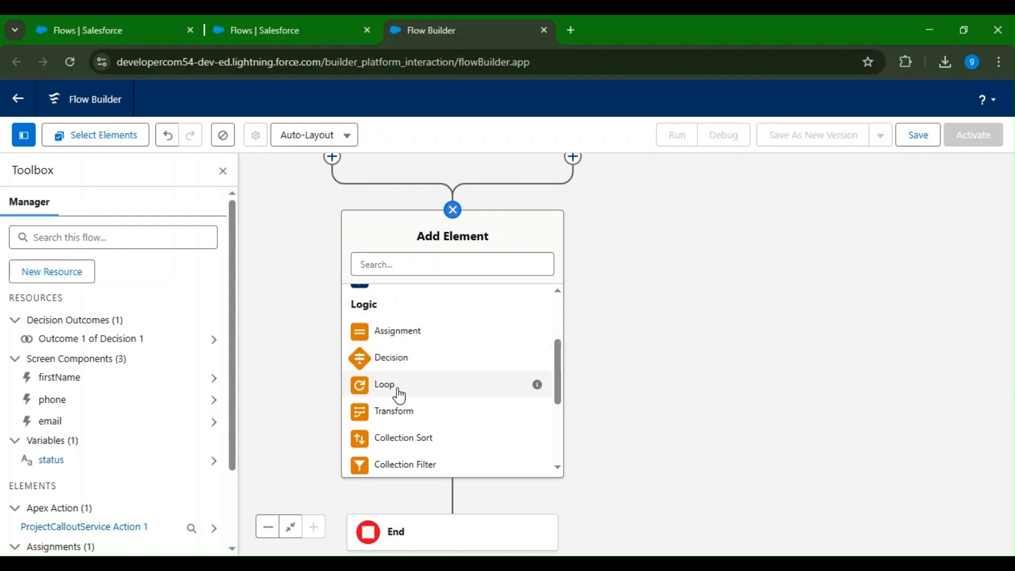
pyautogui.scroll(-2, 431, 390)
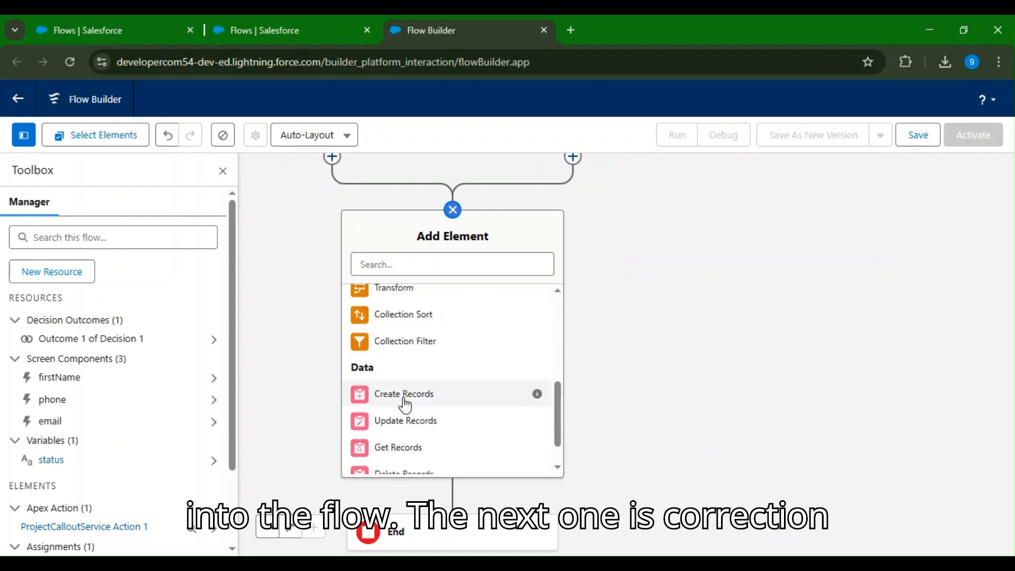
pyautogui.click(396, 322)
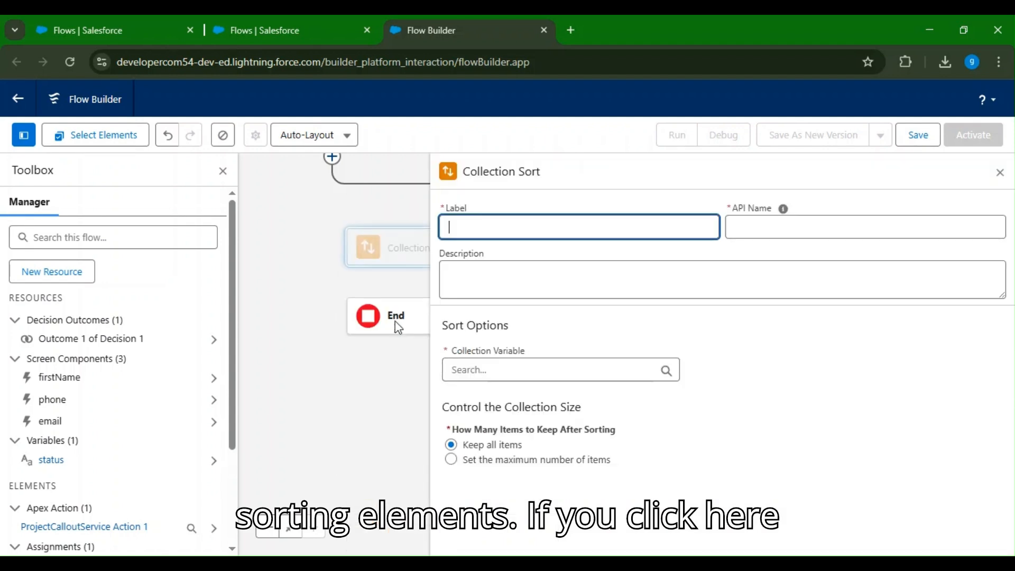
pyautogui.click(463, 365)
pyautogui.click(537, 344)
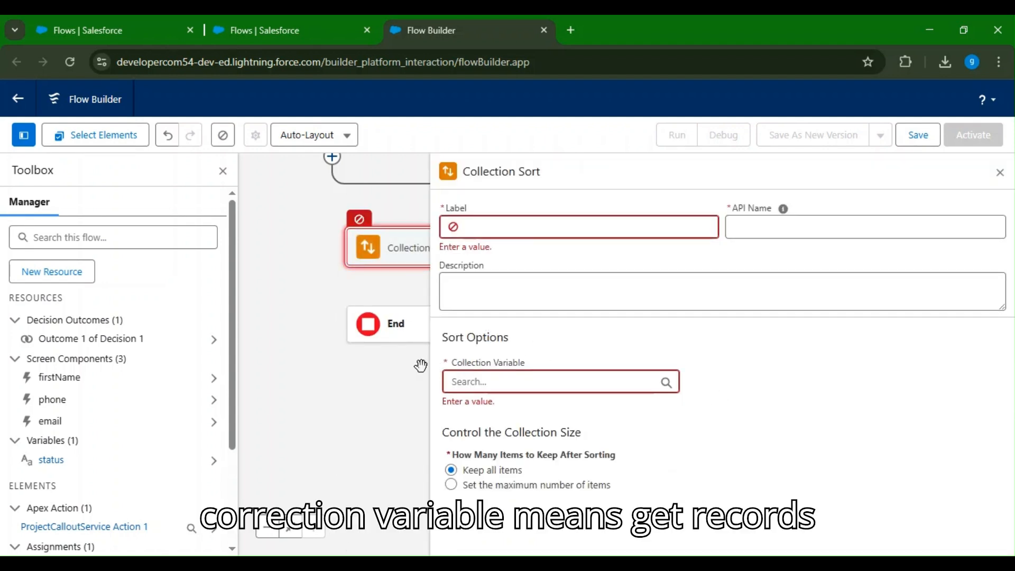
pyautogui.click(1000, 173)
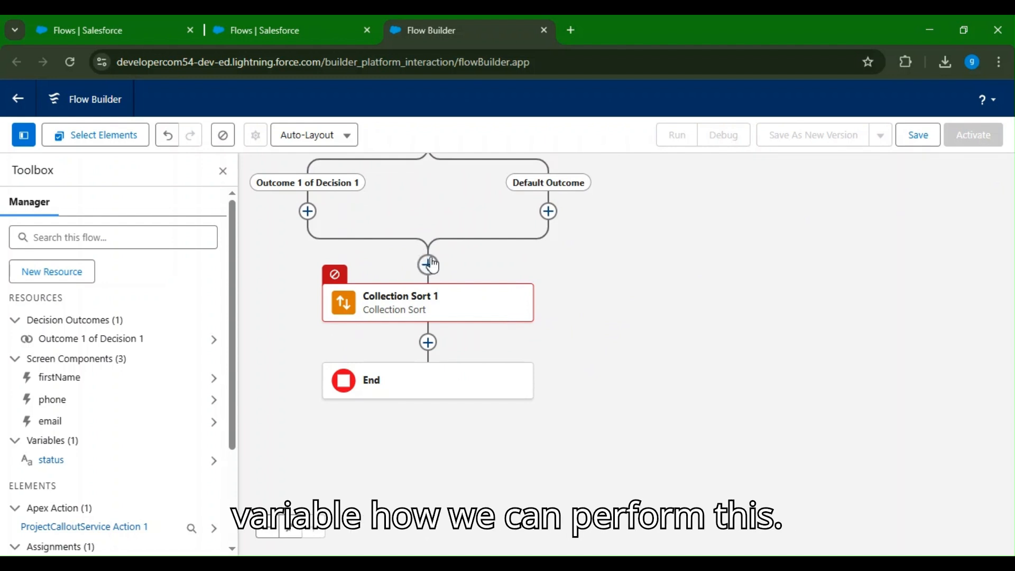
# Add a Get Records element between the Form screen and the ProjectCalloutService action.
pyautogui.scroll(3, 595, 349)
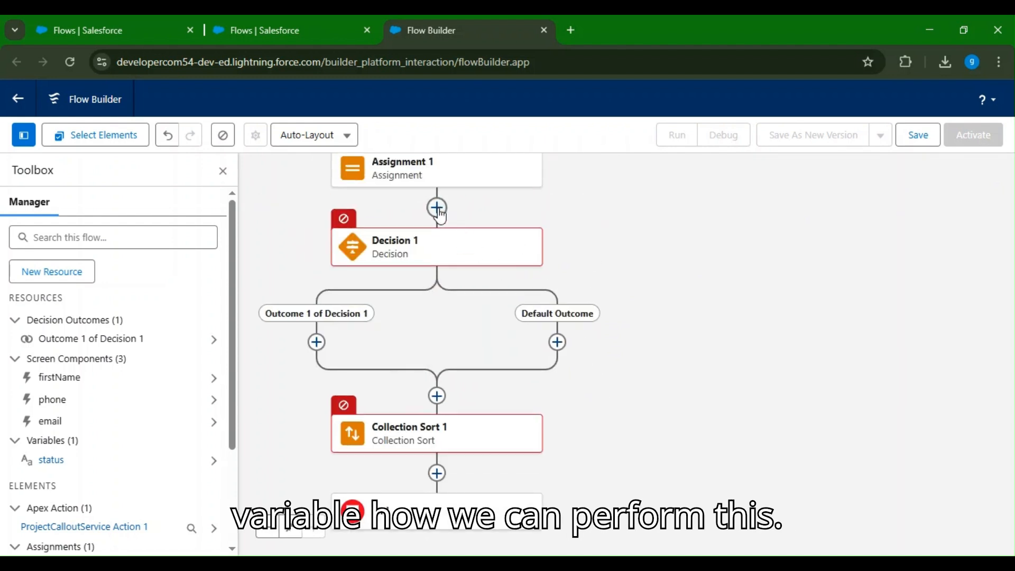
pyautogui.click(437, 208)
pyautogui.moveTo(650, 324); pyautogui.dragTo(677, 410)
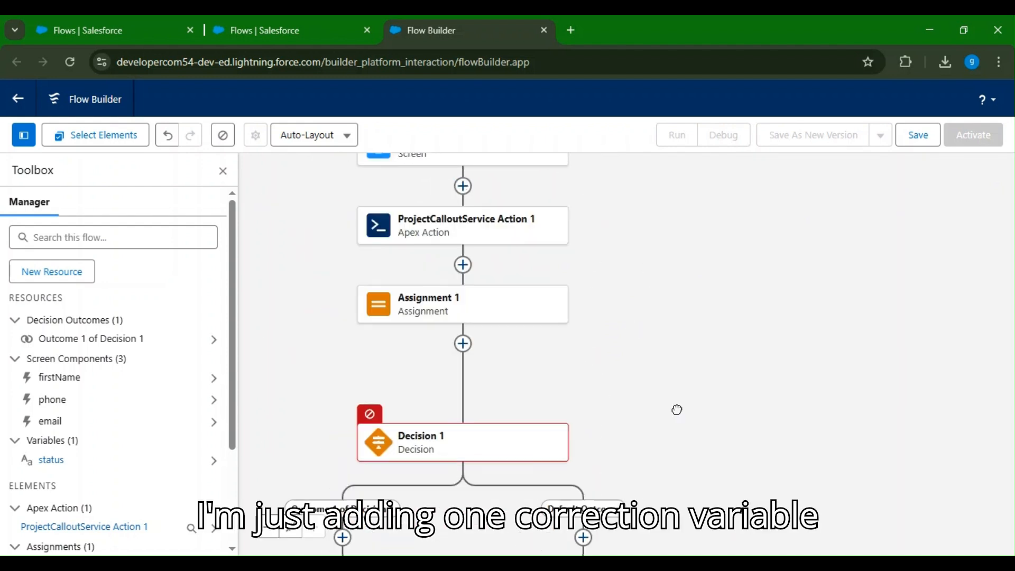
pyautogui.click(467, 210)
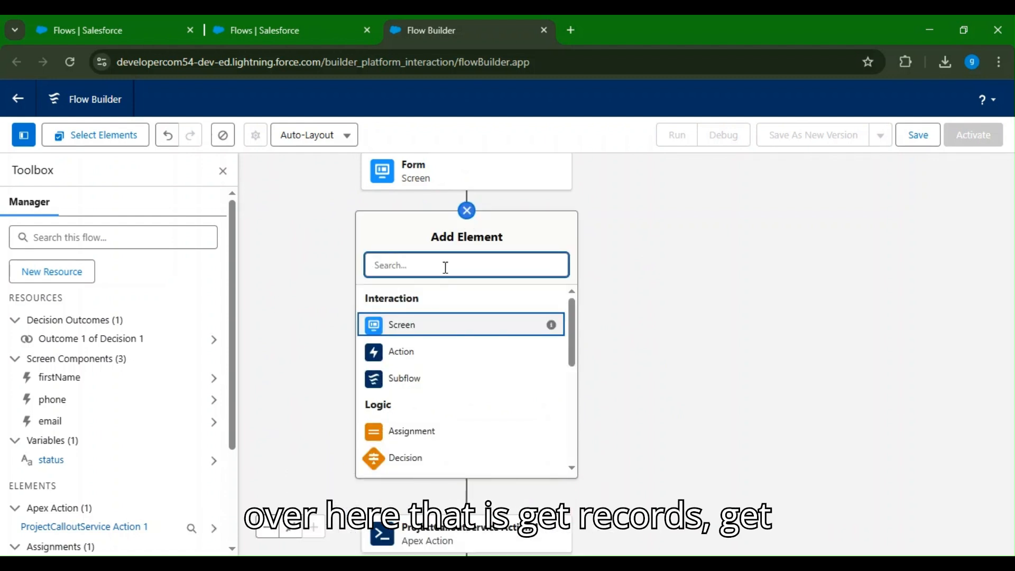
pyautogui.write('get')
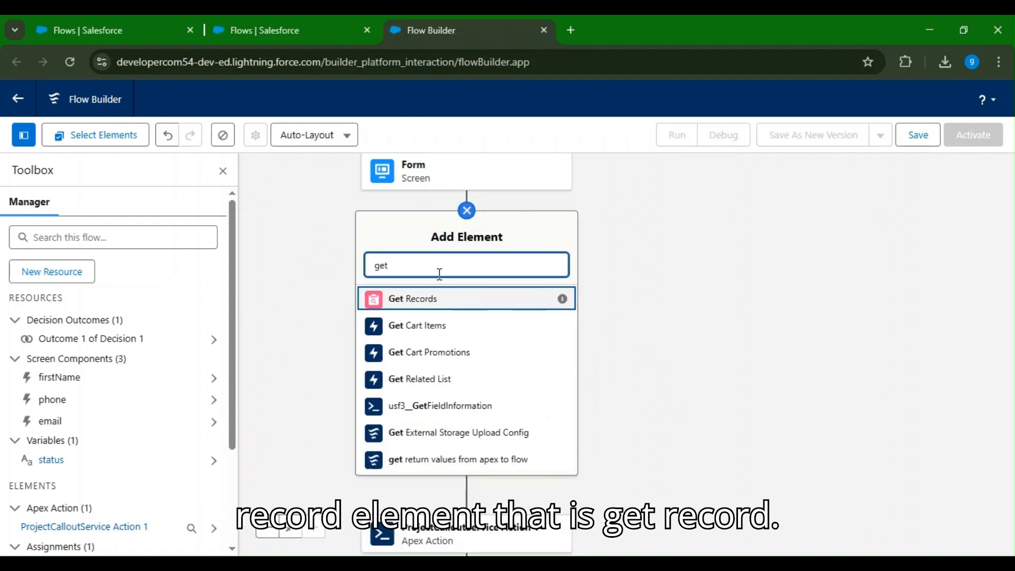
pyautogui.click(429, 297)
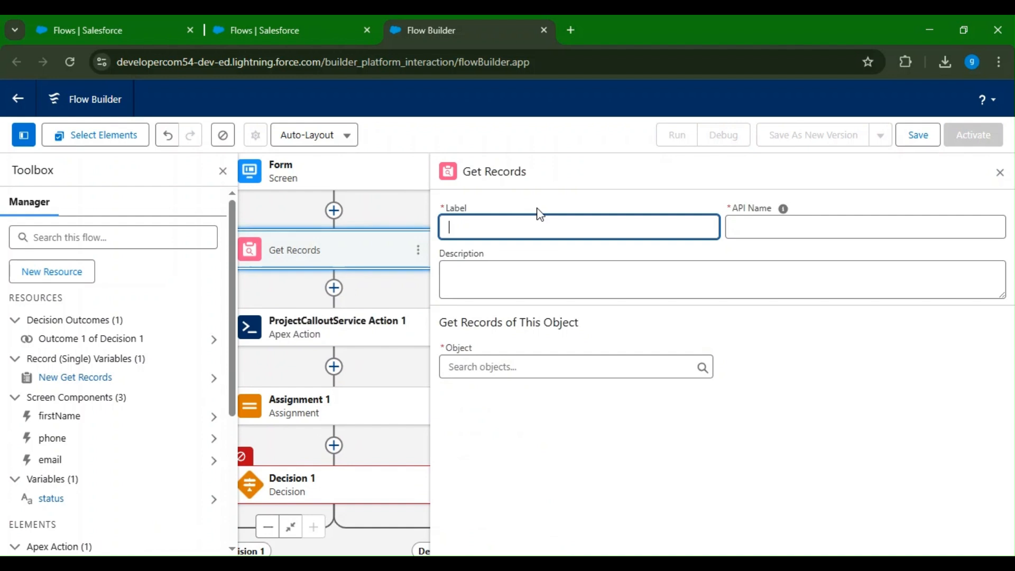
# Label the Get Records element "get account record" and choose Account as its object.
pyautogui.write('get ')
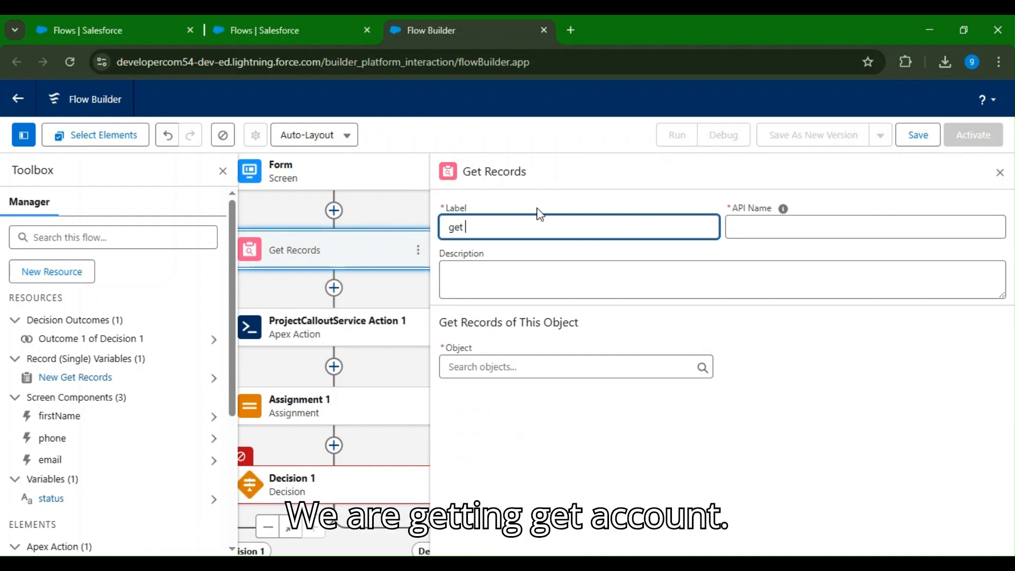
pyautogui.write('account record')
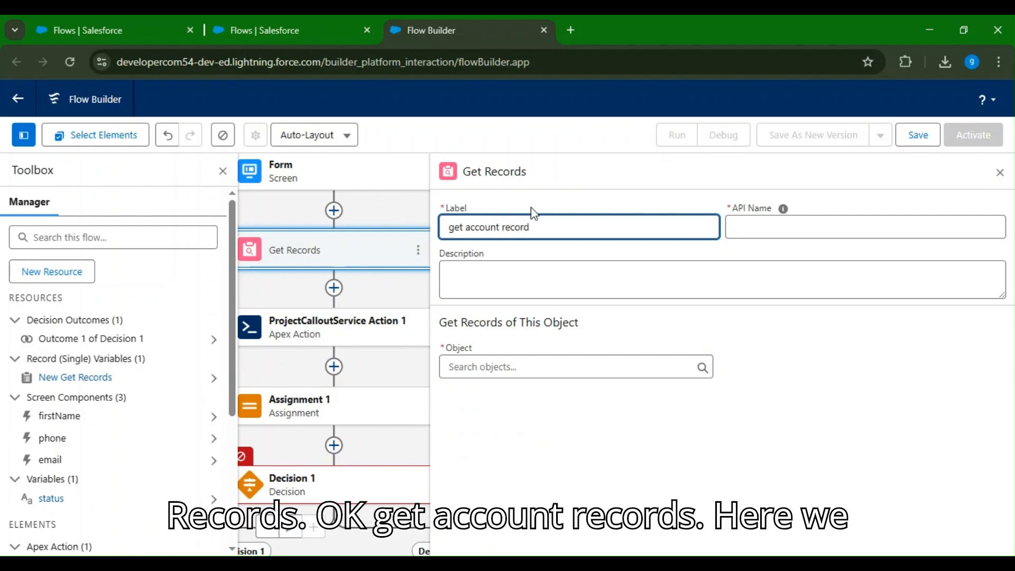
pyautogui.click(891, 250)
pyautogui.click(574, 370)
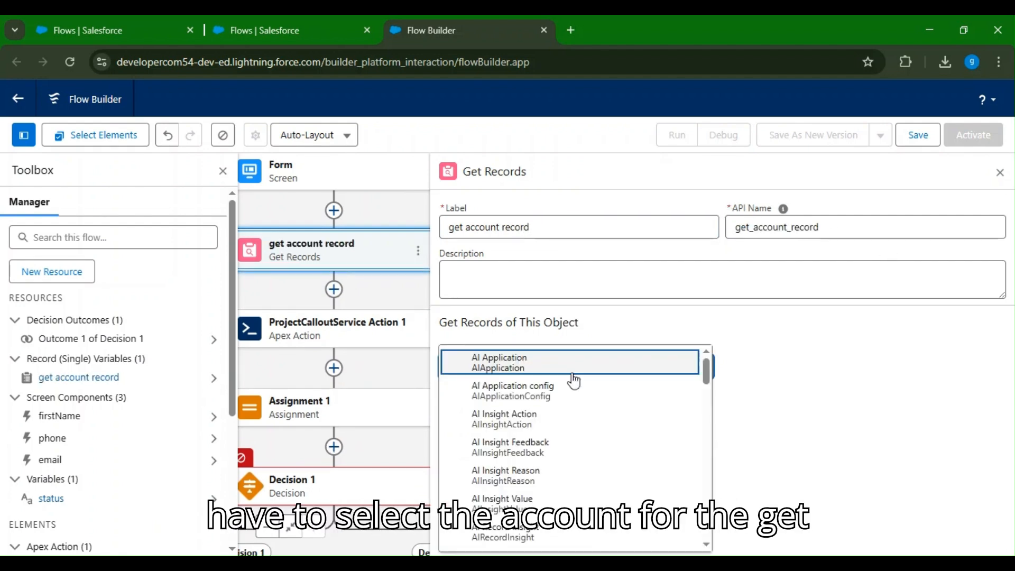
pyautogui.write('account')
pyautogui.click(574, 376)
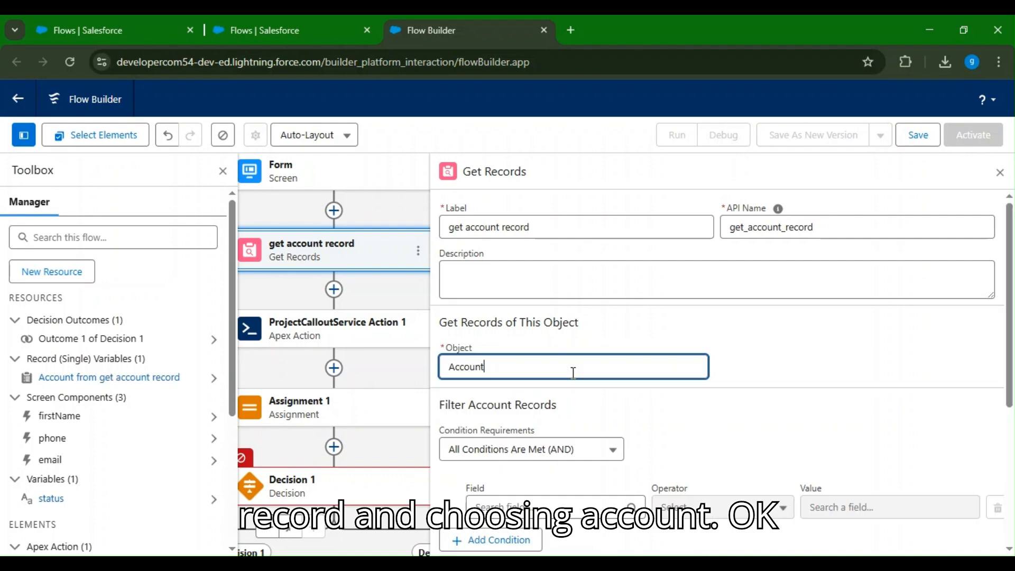
# Search the filter condition's Account fields for "id" and look through the matching fields.
pyautogui.scroll(-3, 750, 413)
pyautogui.click(582, 390)
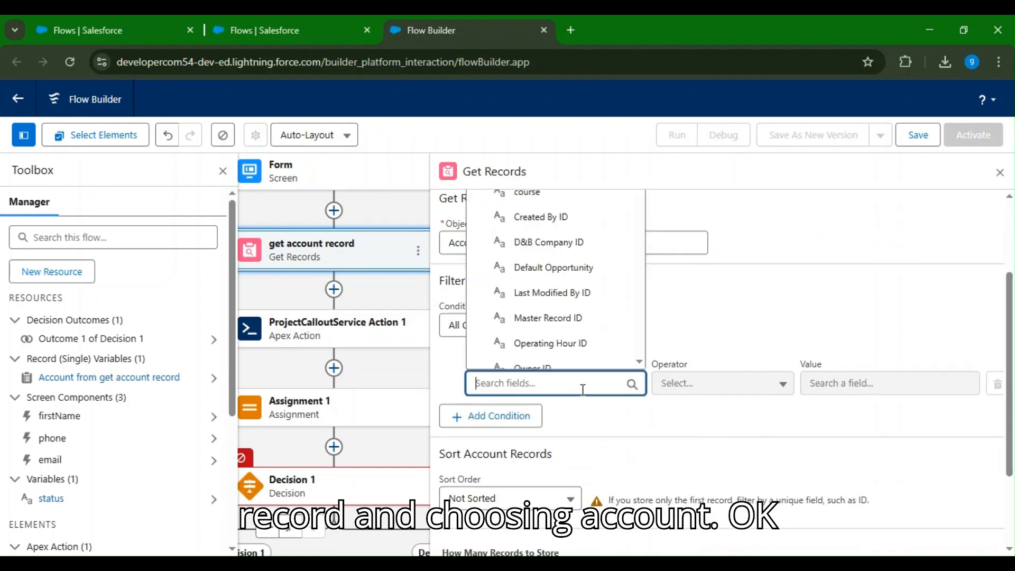
pyautogui.doubleClick(713, 436)
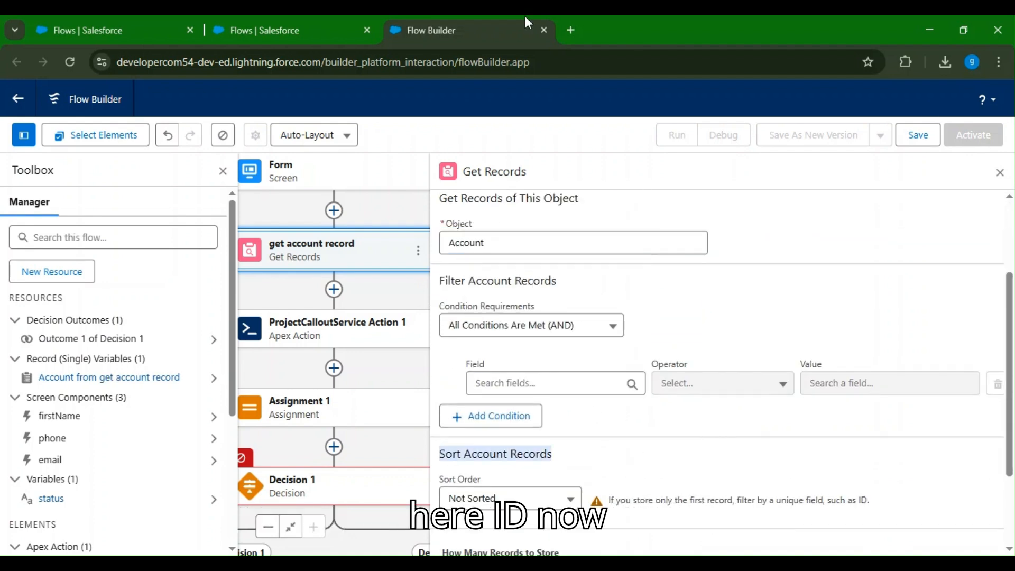
pyautogui.click(542, 386)
pyautogui.write('id')
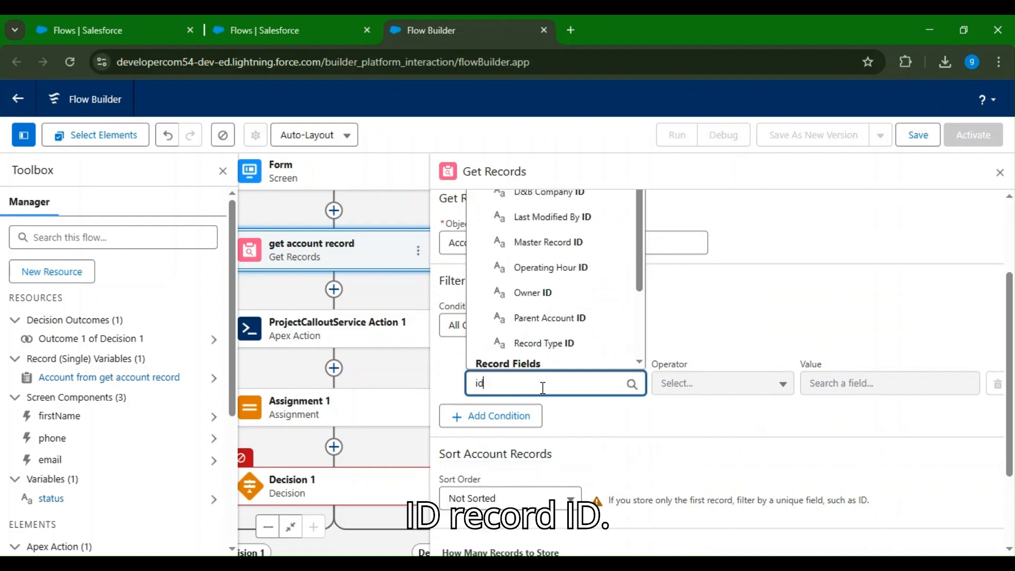
pyautogui.scroll(-2, 524, 272)
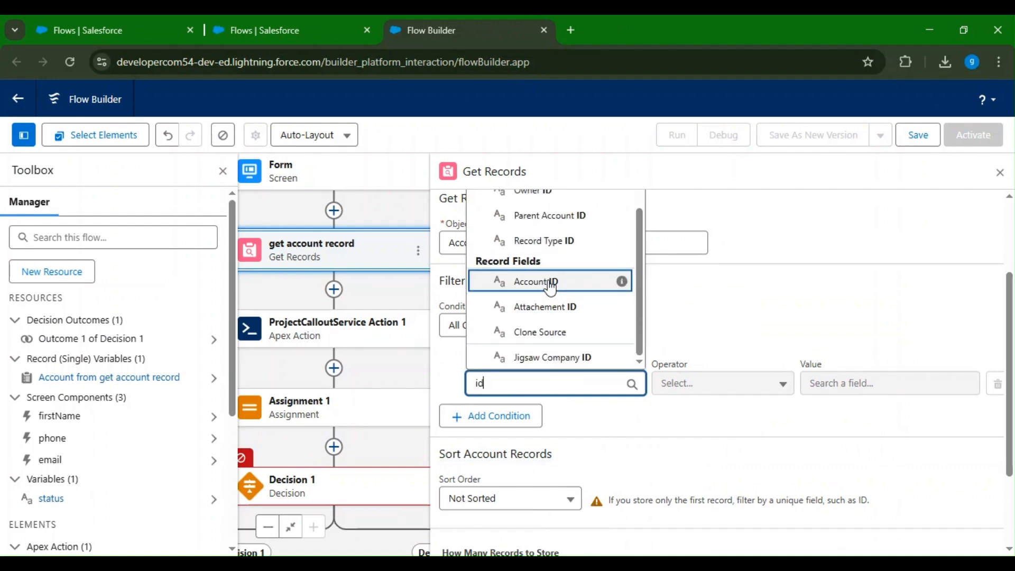
pyautogui.scroll(2, 550, 255)
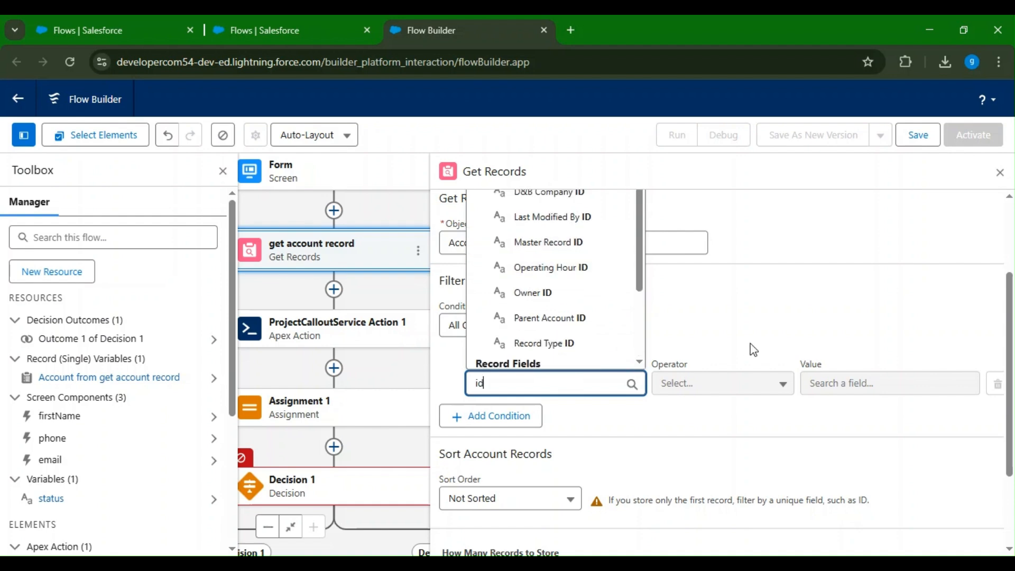
pyautogui.scroll(-2, 529, 296)
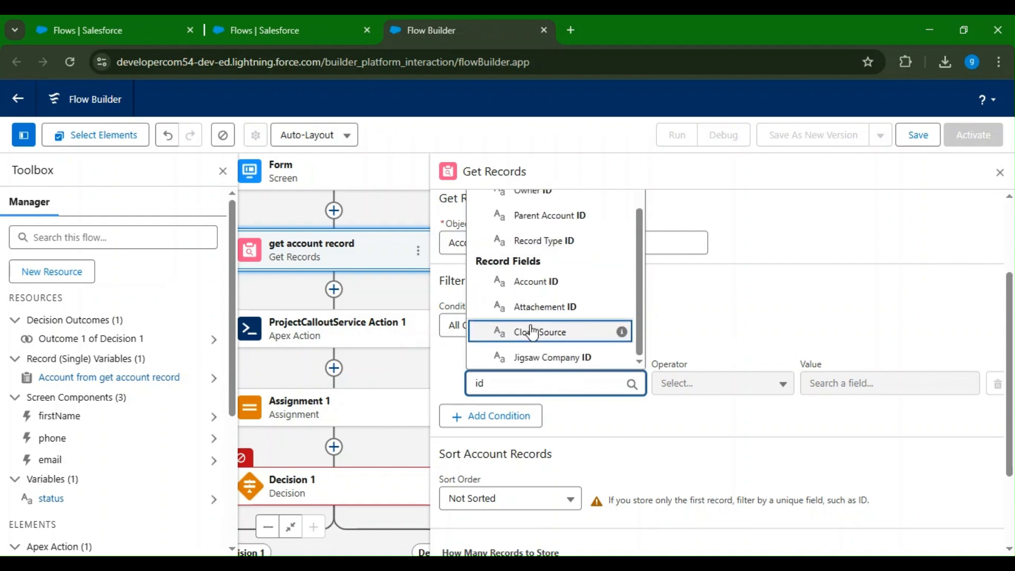
pyautogui.scroll(2, 534, 344)
pyautogui.click(663, 341)
# Set the condition requirements to None—Get All Account Records and store all records.
pyautogui.click(589, 335)
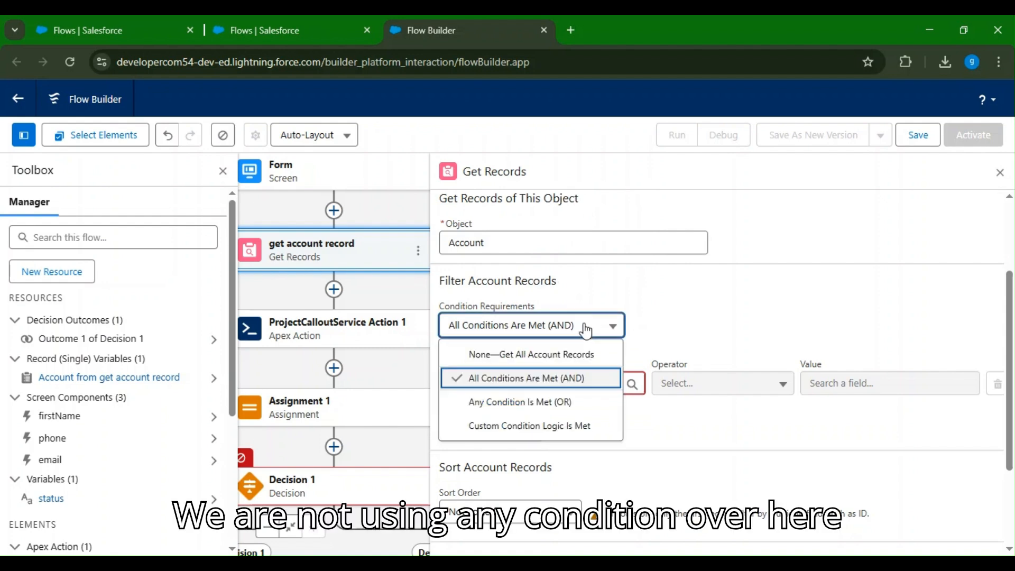
pyautogui.click(520, 364)
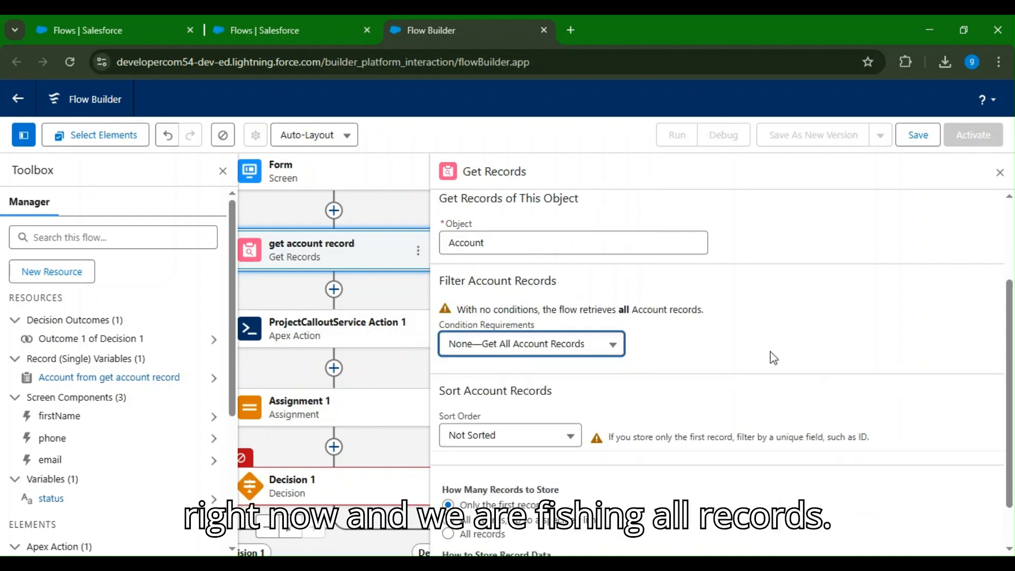
pyautogui.scroll(-1, 508, 500)
pyautogui.click(492, 482)
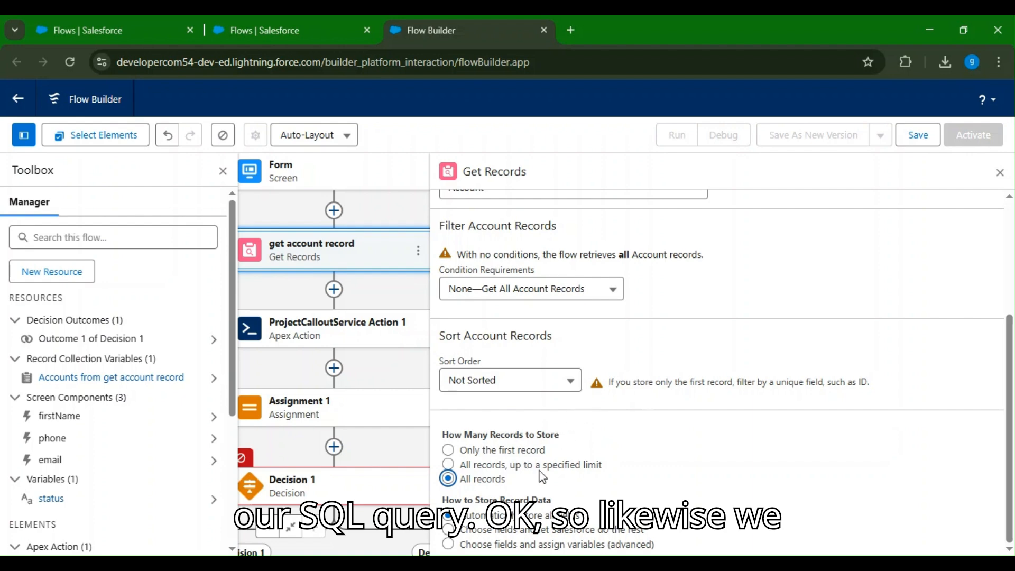
# Set the account filter's condition requirements to All Conditions Are Met (AND).
pyautogui.click(581, 289)
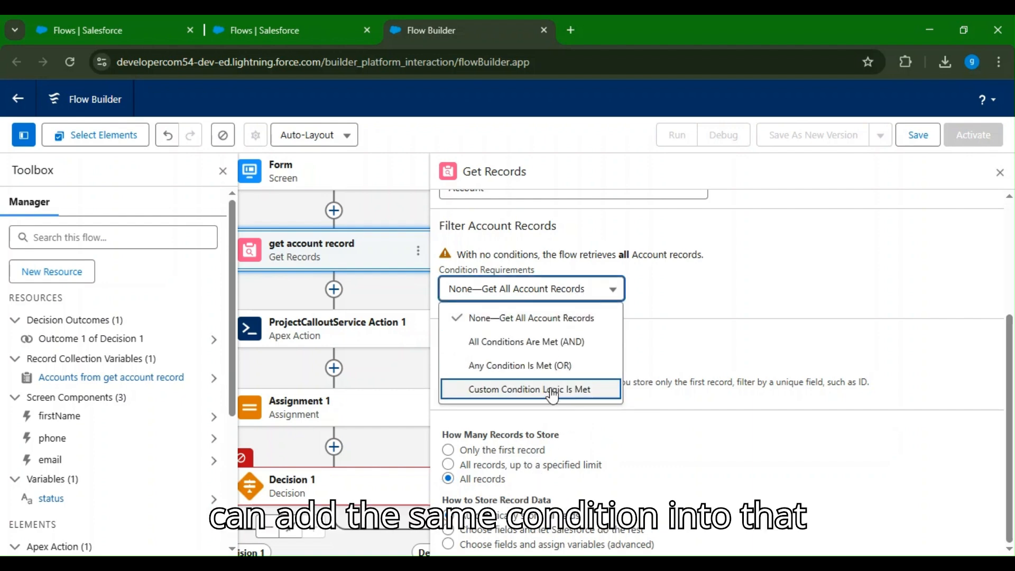
pyautogui.click(526, 342)
pyautogui.click(553, 330)
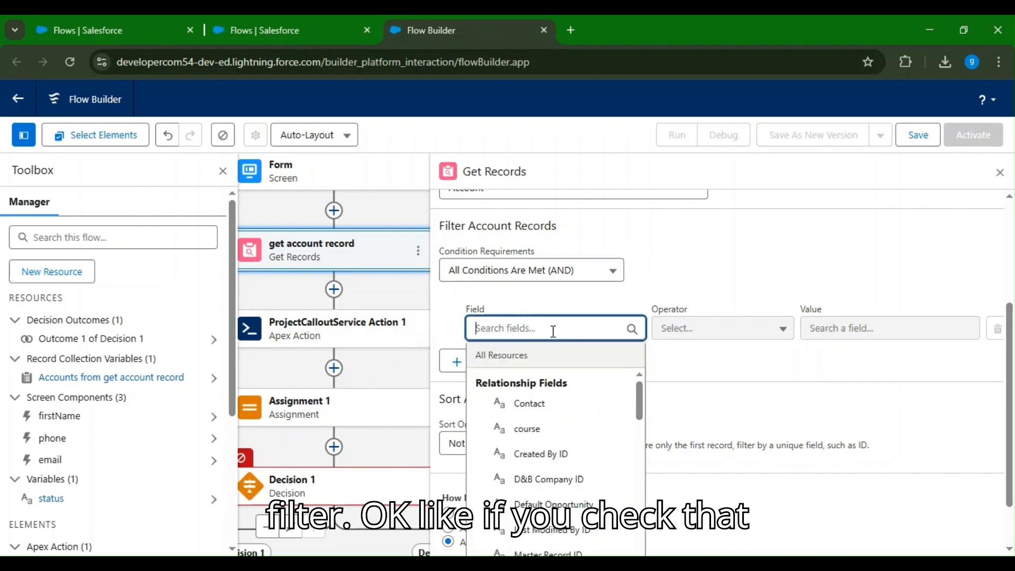
pyautogui.scroll(-2, 608, 407)
pyautogui.scroll(2, 539, 470)
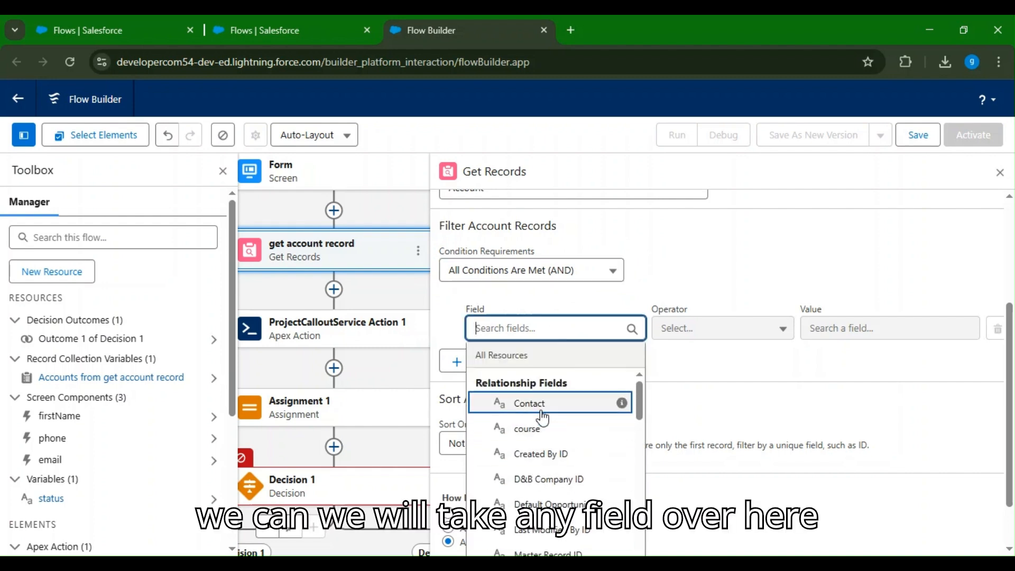
pyautogui.click(539, 430)
pyautogui.click(762, 332)
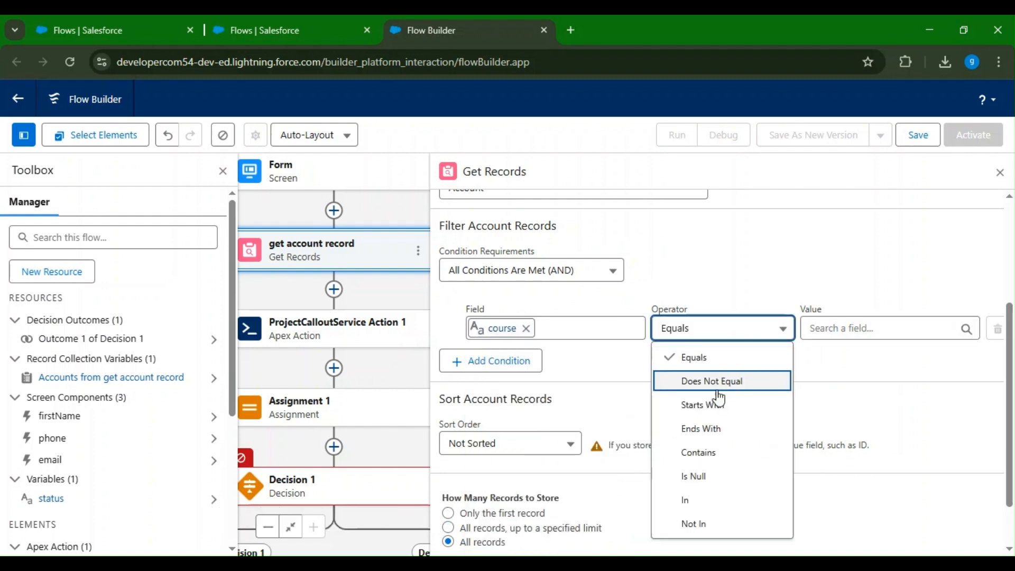
pyautogui.click(838, 328)
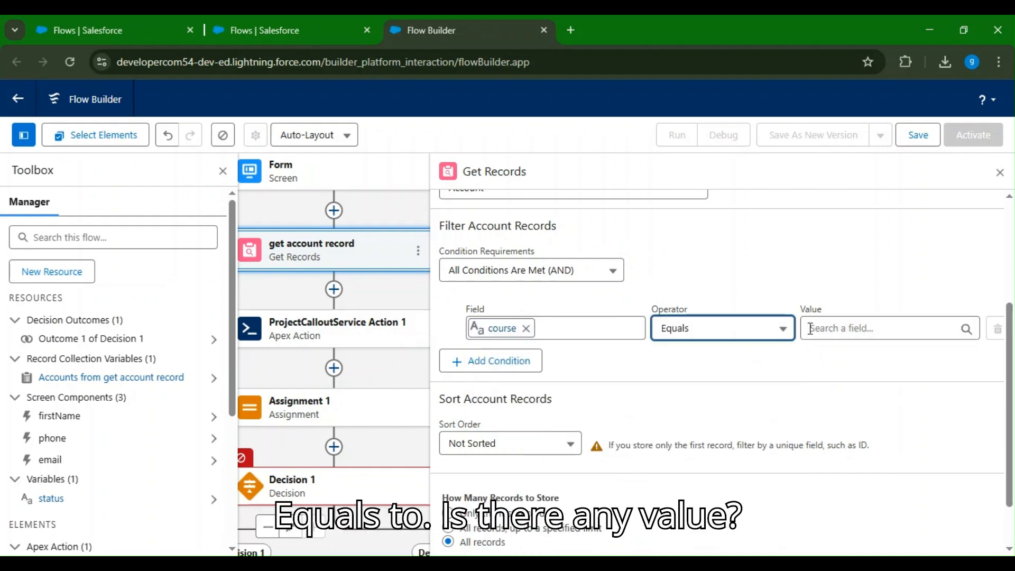
pyautogui.scroll(-3, 867, 466)
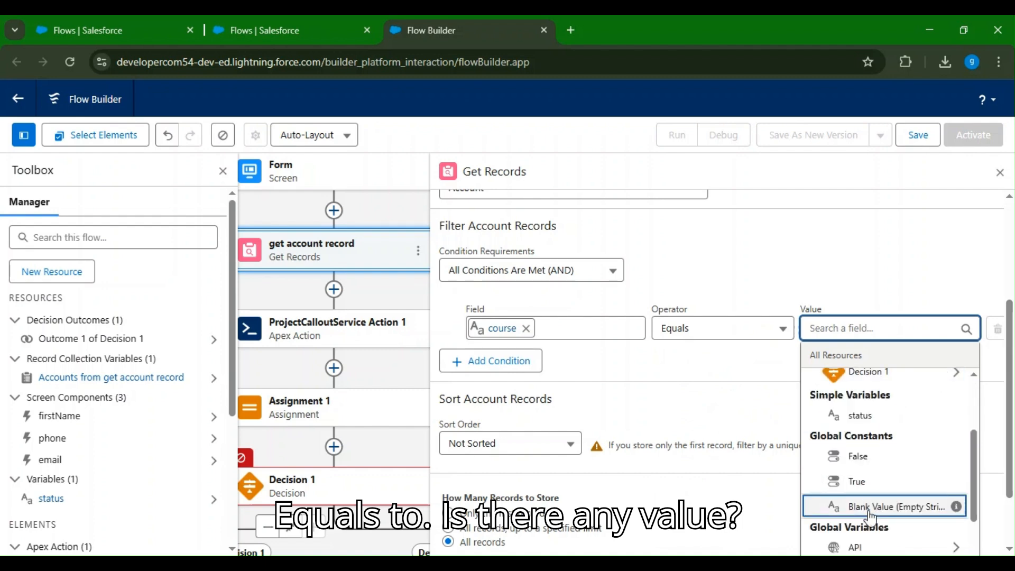
pyautogui.scroll(-3, 862, 423)
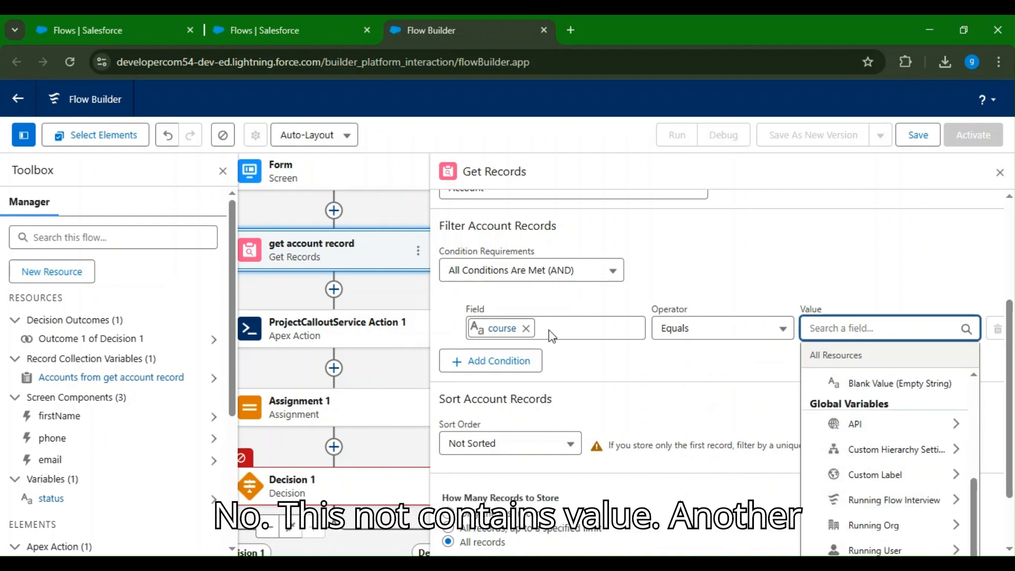
pyautogui.click(526, 328)
# Set the filter condition to Account Type Equals Prospect and close the Get Records settings.
pyautogui.scroll(-5, 537, 476)
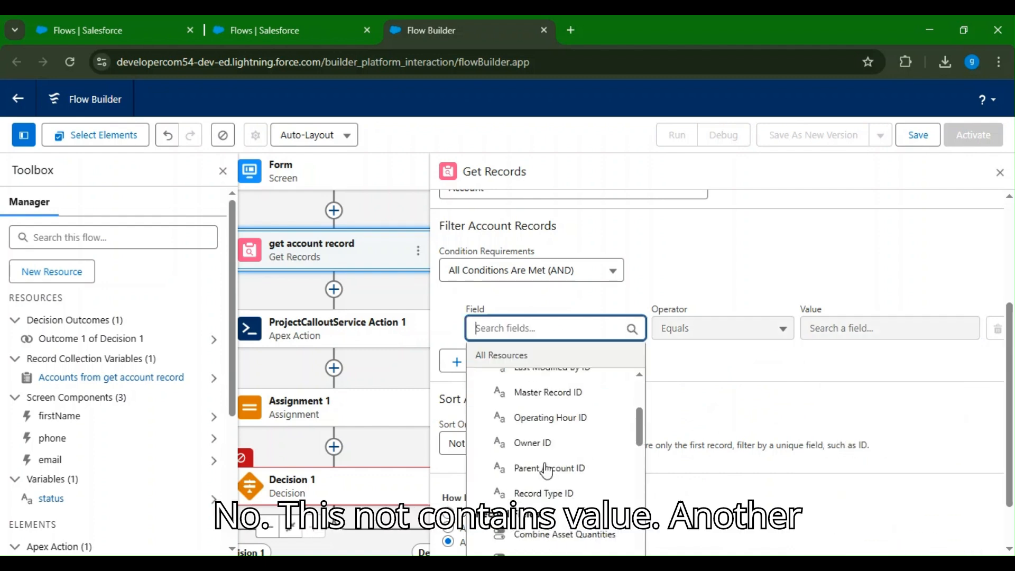
pyautogui.scroll(-3, 538, 499)
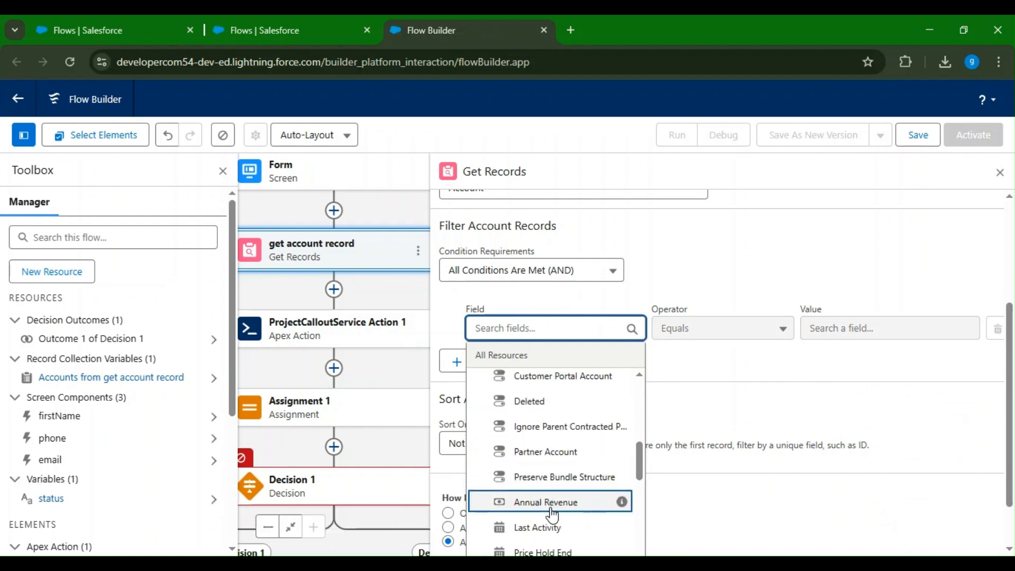
pyautogui.scroll(-3, 564, 454)
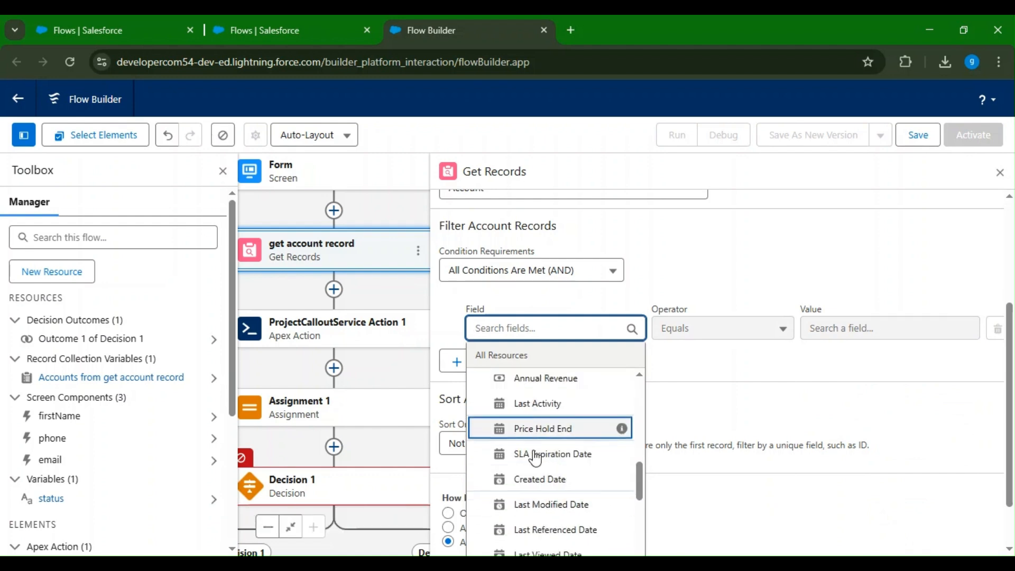
pyautogui.scroll(-3, 536, 460)
pyautogui.scroll(-5, 545, 494)
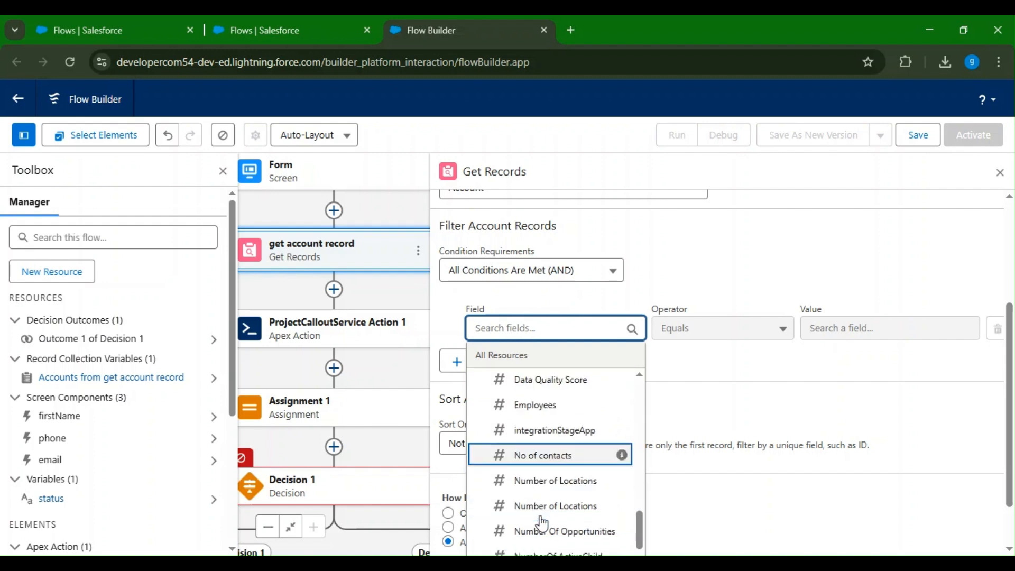
pyautogui.click(544, 490)
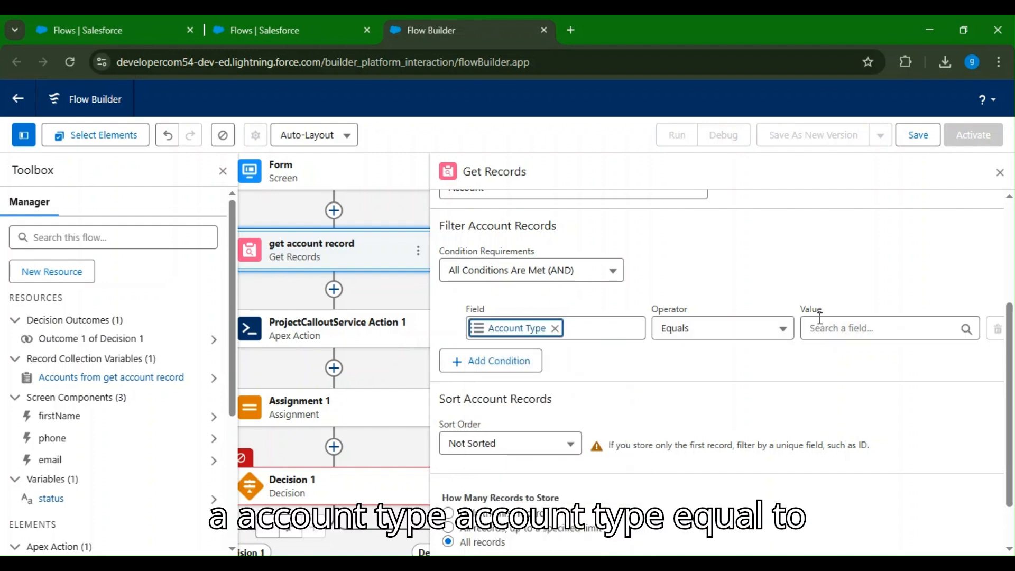
pyautogui.click(831, 331)
pyautogui.click(858, 403)
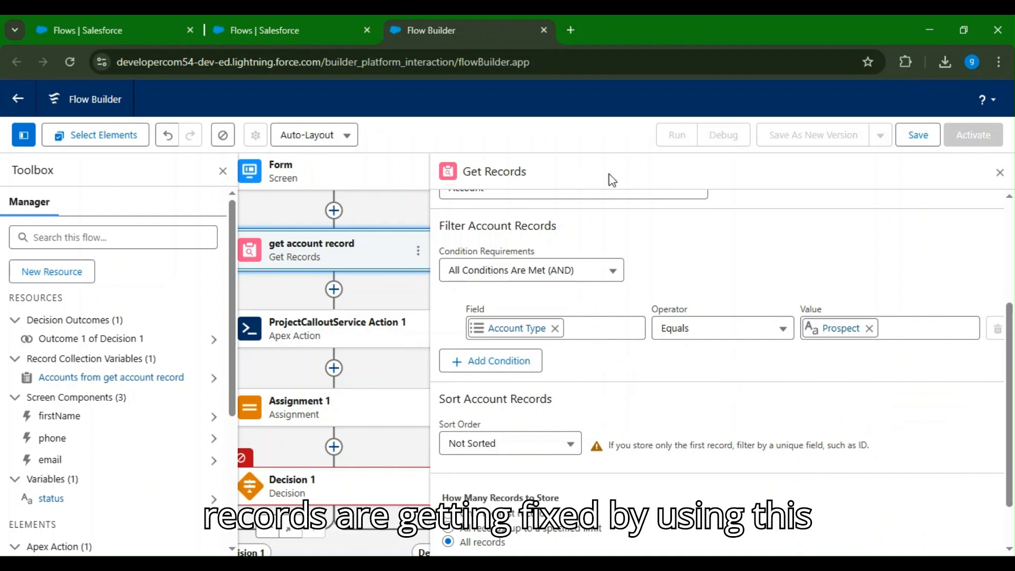
pyautogui.click(1000, 173)
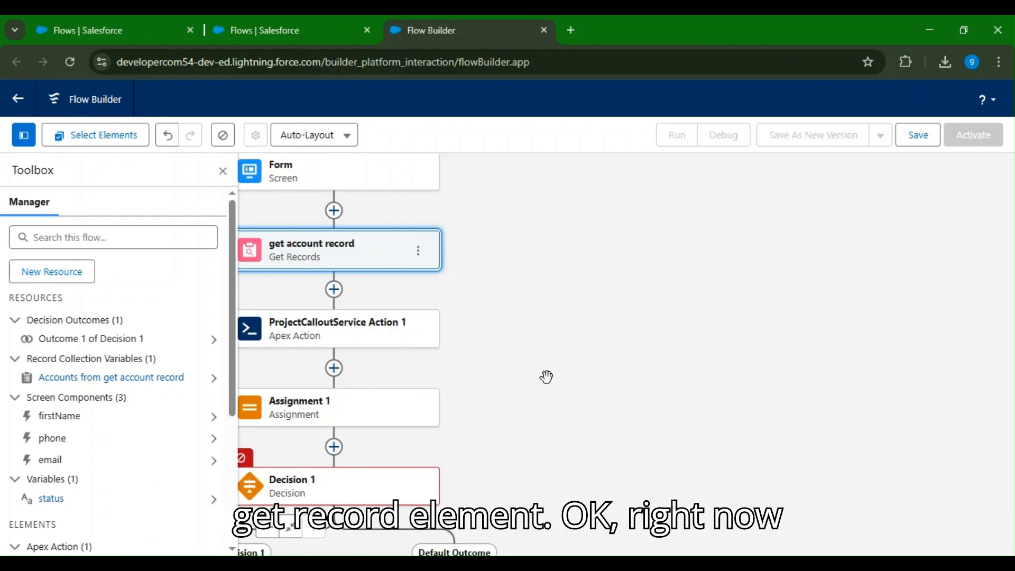
# Add a Loop element between the merged Decision 1 branches and Collection Sort 1.
pyautogui.moveTo(546, 377); pyautogui.dragTo(700, 338)
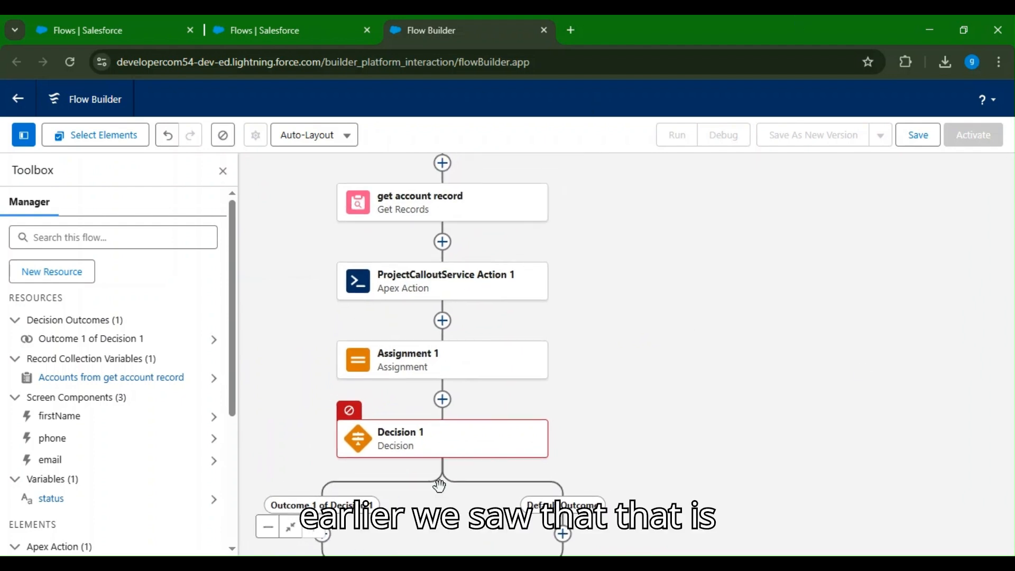
pyautogui.moveTo(665, 484); pyautogui.dragTo(693, 310)
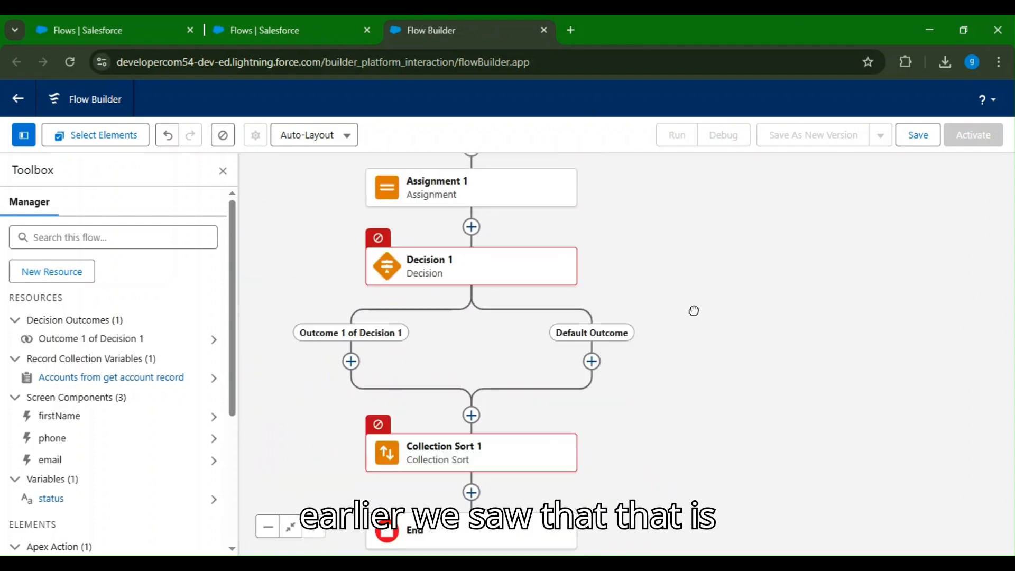
pyautogui.click(471, 412)
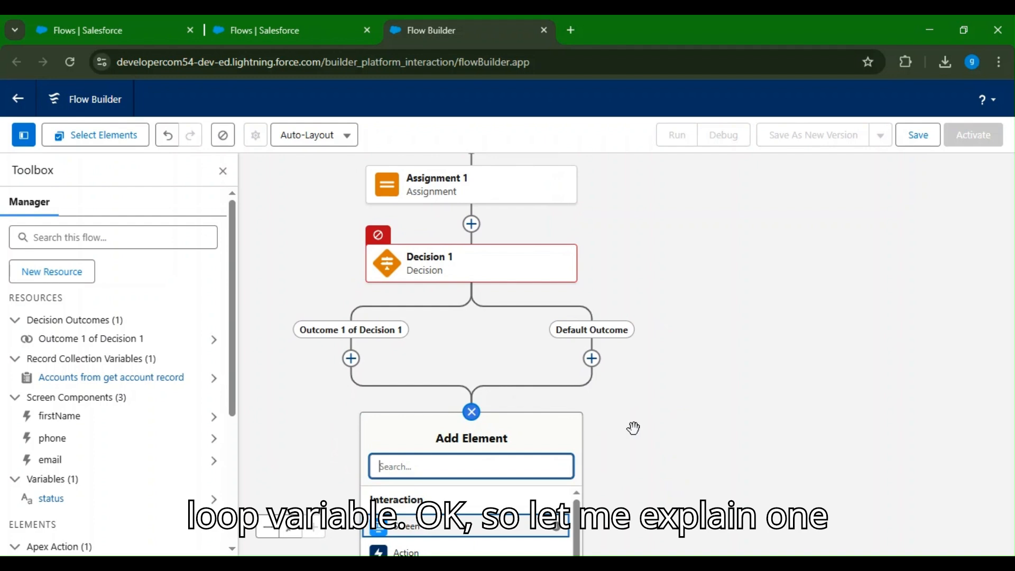
pyautogui.scroll(-3, 634, 429)
pyautogui.scroll(-2, 405, 396)
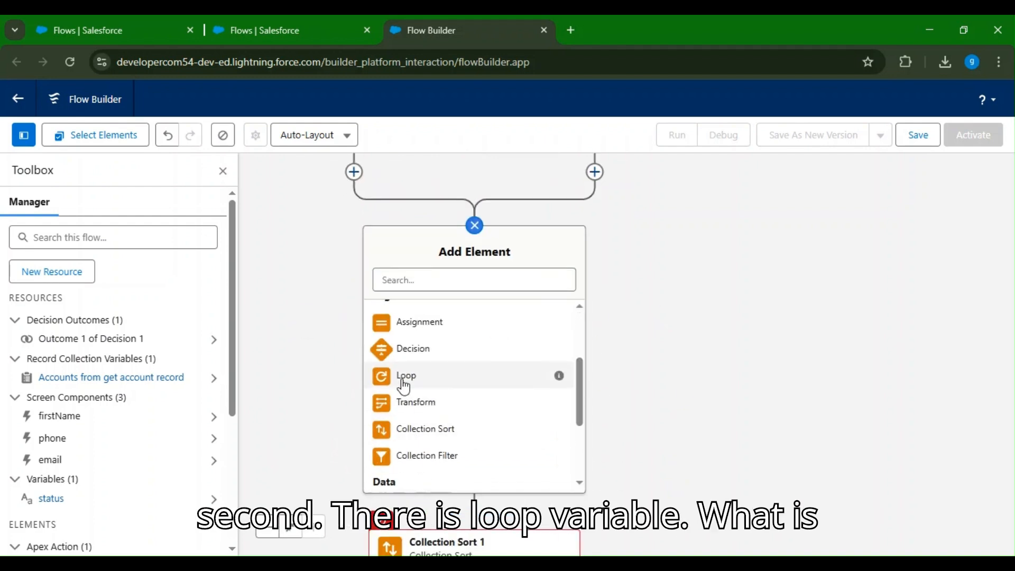
pyautogui.click(405, 376)
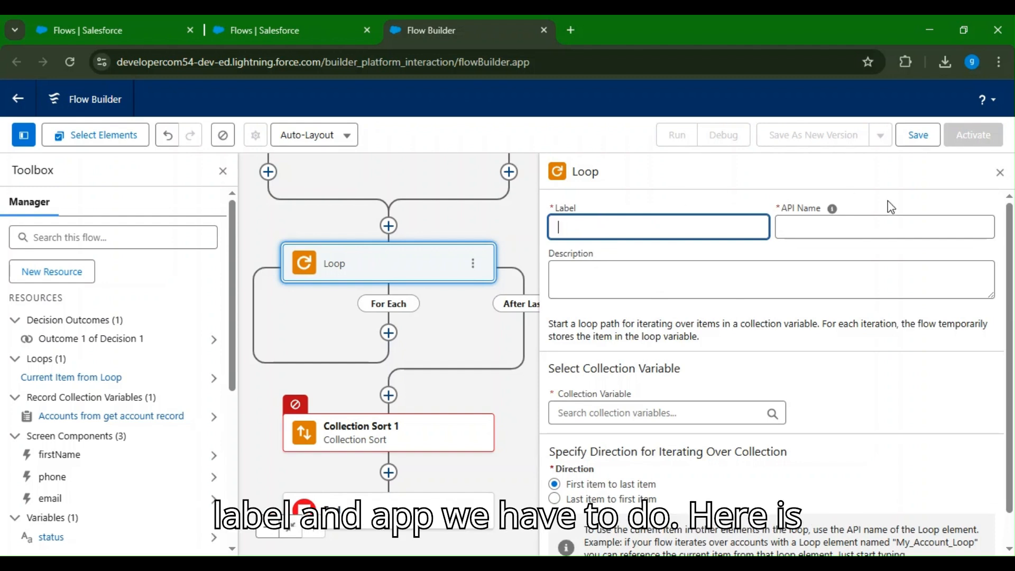
# Choose "Accounts from get account record" as the loop's collection variable, keeping the direction First item to last item.
pyautogui.scroll(-1, 763, 385)
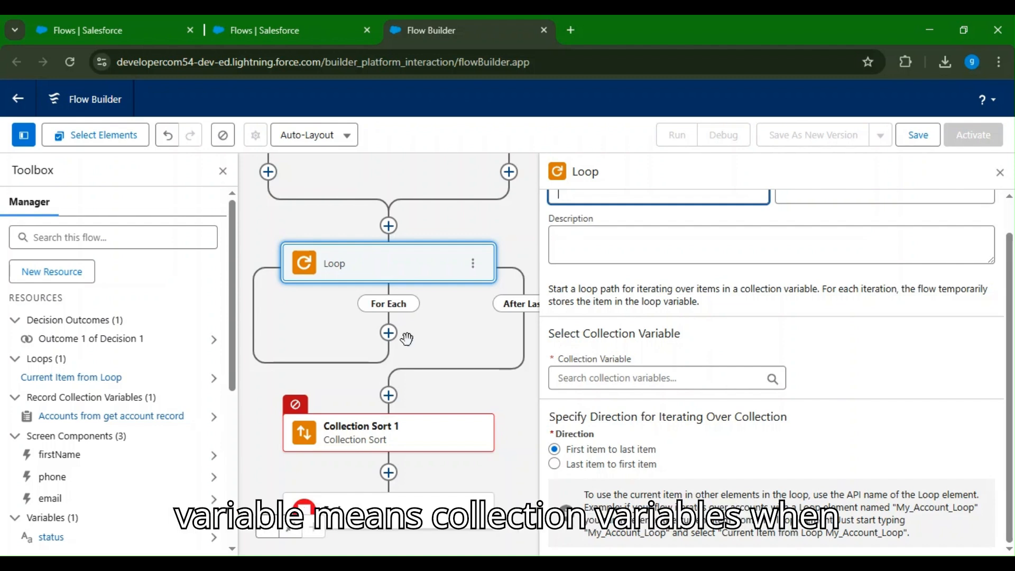
pyautogui.moveTo(500, 227); pyautogui.dragTo(468, 344)
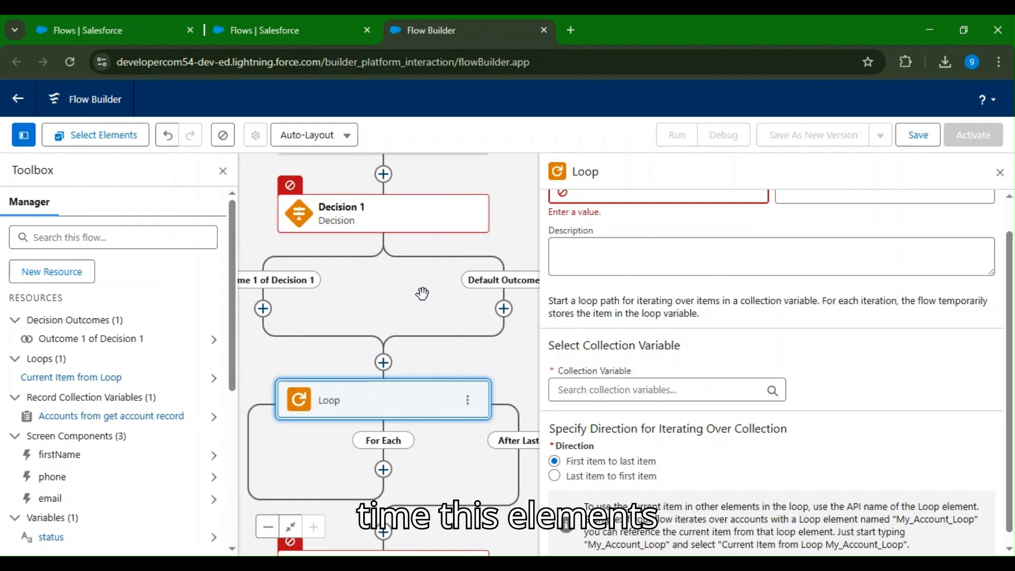
pyautogui.scroll(5, 422, 293)
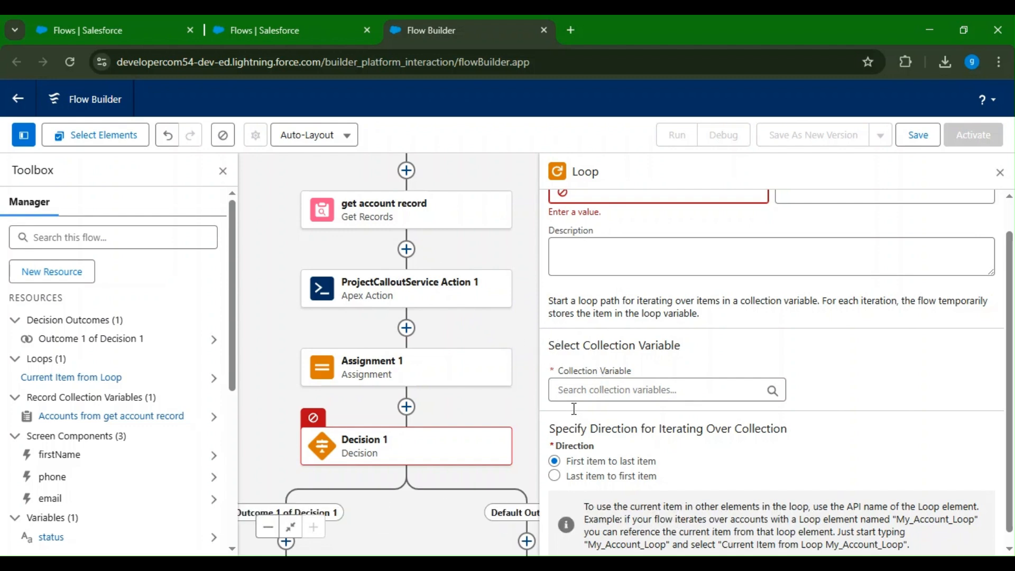
pyautogui.click(606, 389)
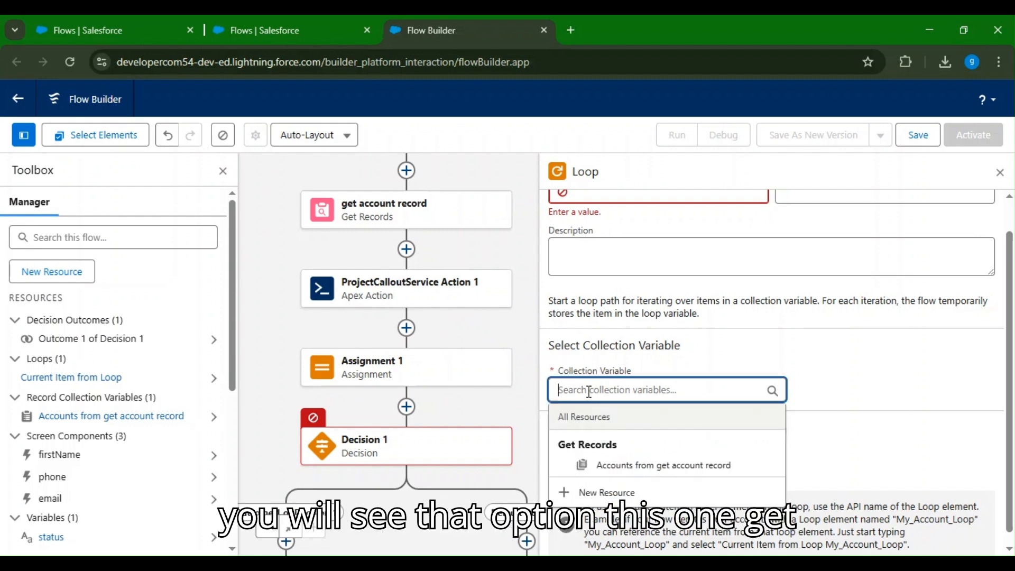
pyautogui.click(647, 466)
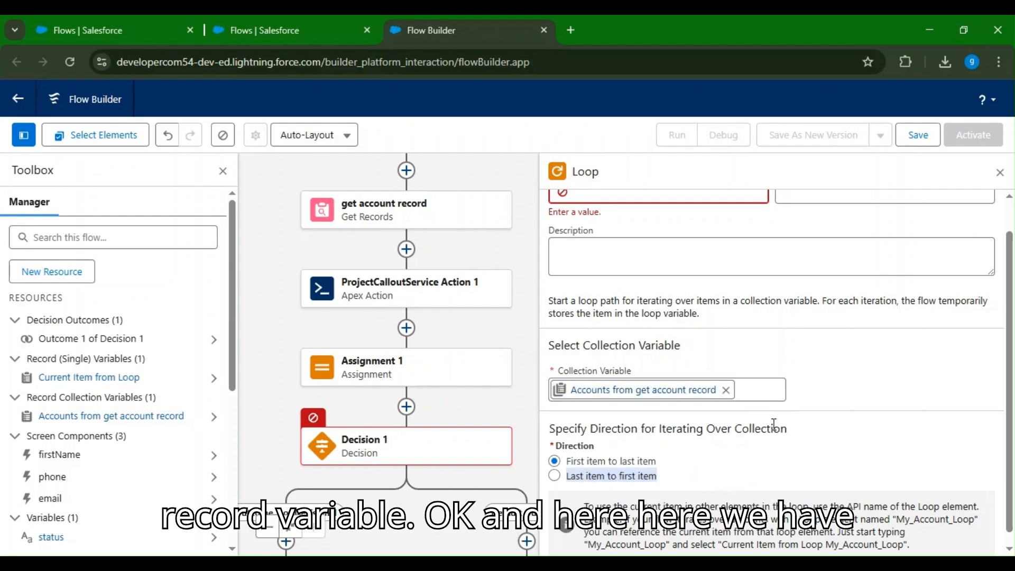
pyautogui.scroll(-1, 774, 425)
pyautogui.click(713, 443)
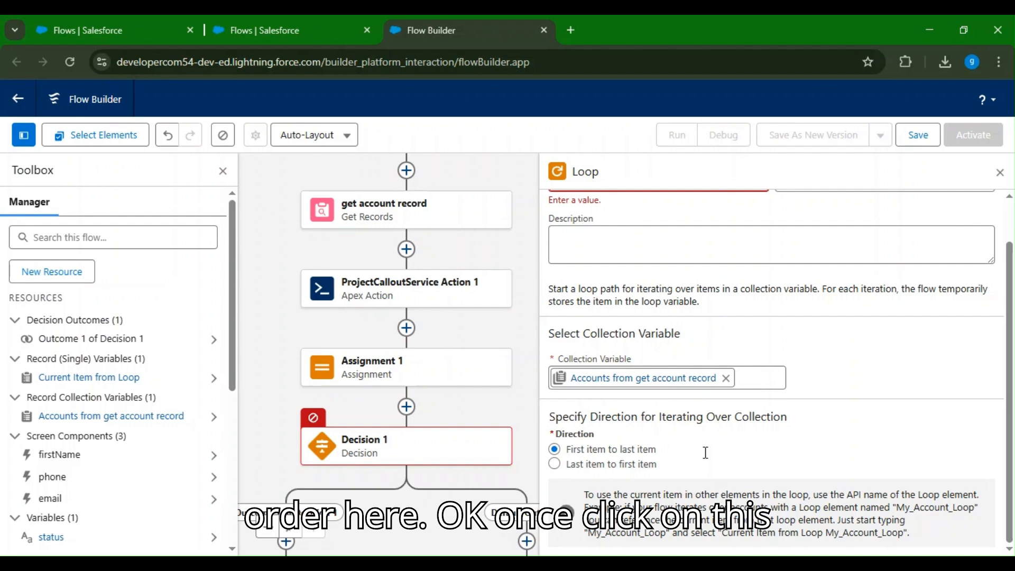
# Label the loop "loop over account" and close its settings.
pyautogui.scroll(1, 606, 221)
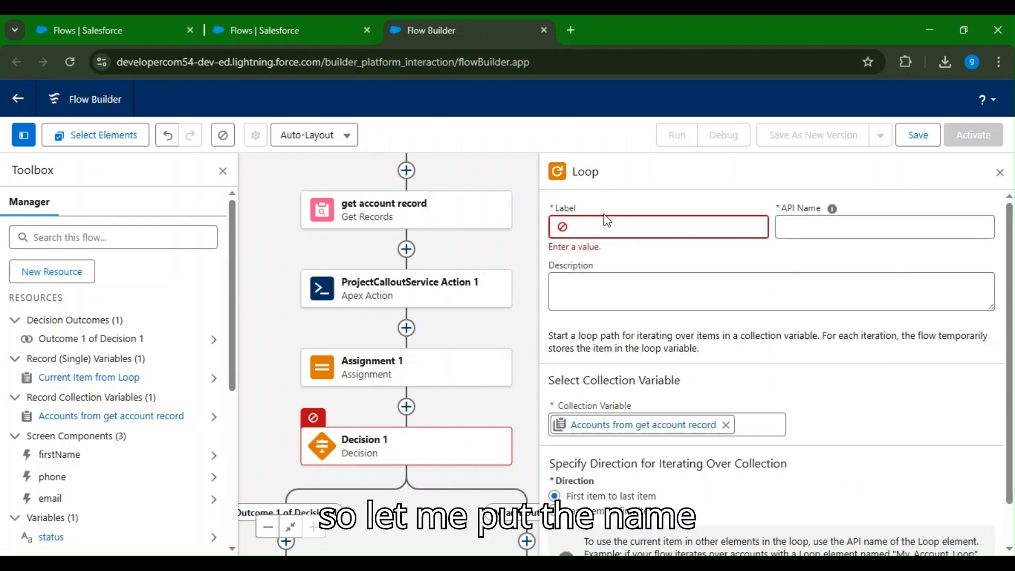
pyautogui.click(611, 228)
pyautogui.write('lop')
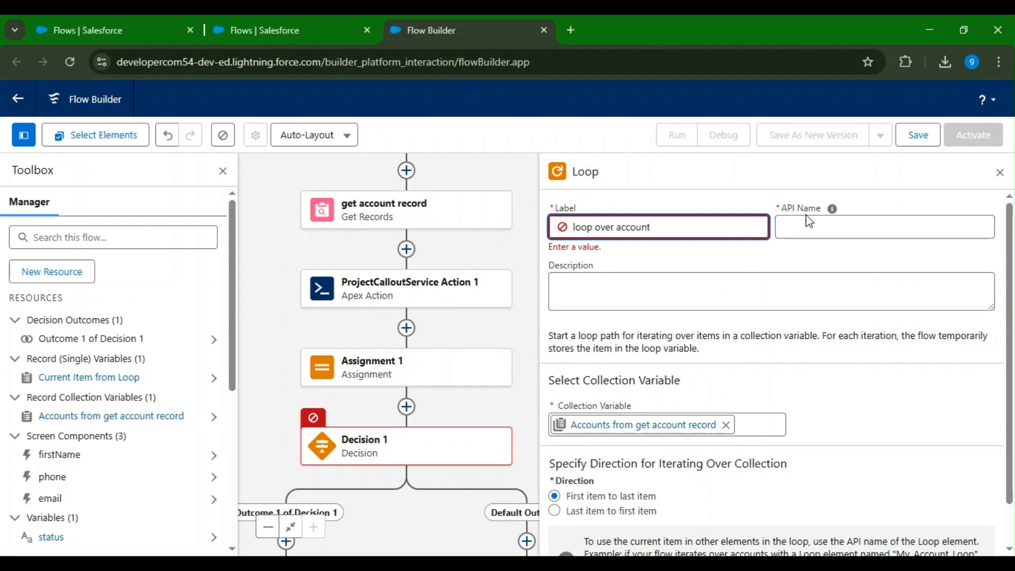
pyautogui.click(918, 224)
pyautogui.click(521, 403)
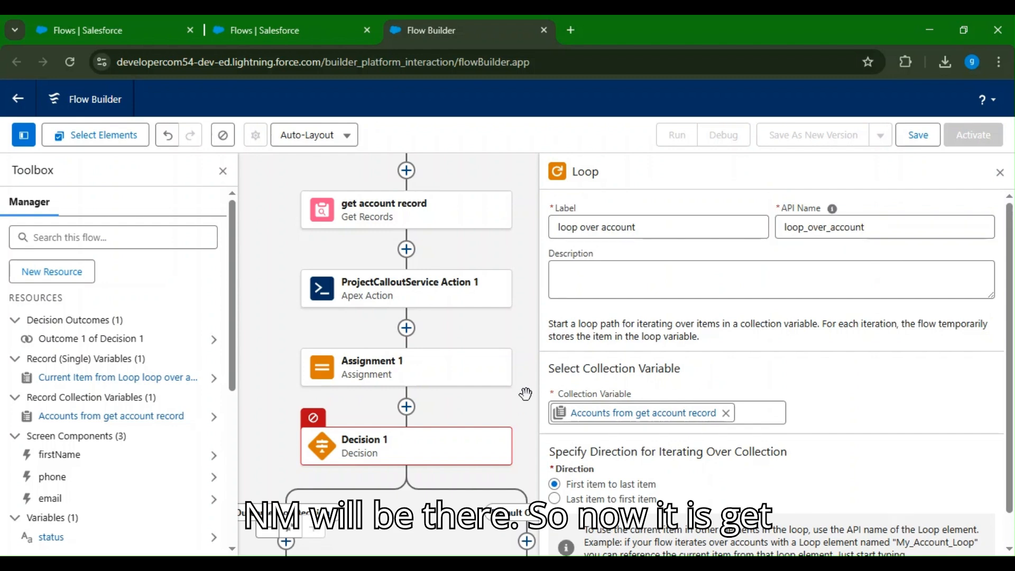
pyautogui.click(1000, 173)
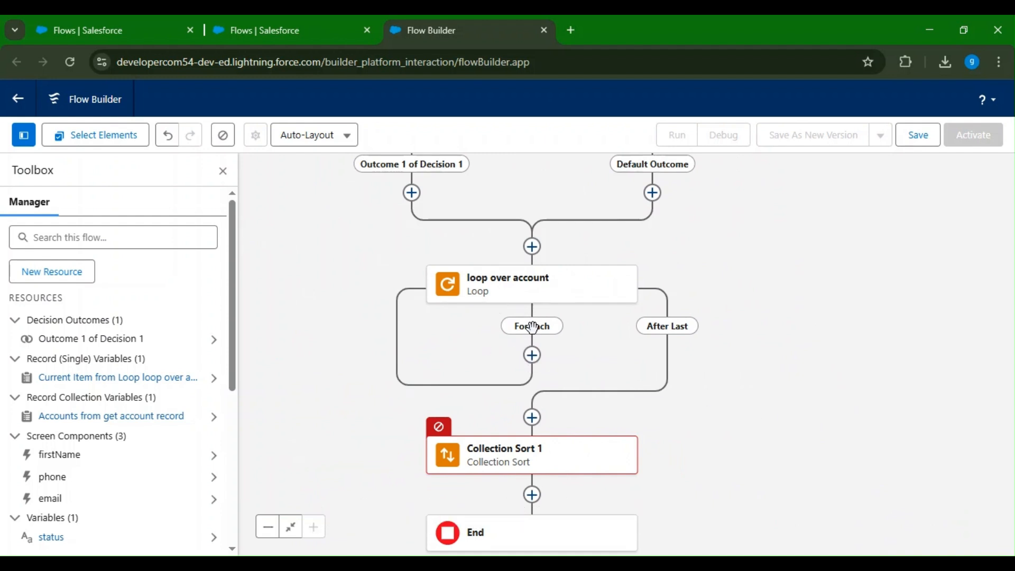
# Look through the elements available for the loop's For Each path and search them for "ass" without adding one.
pyautogui.click(532, 355)
pyautogui.moveTo(800, 430); pyautogui.dragTo(798, 335)
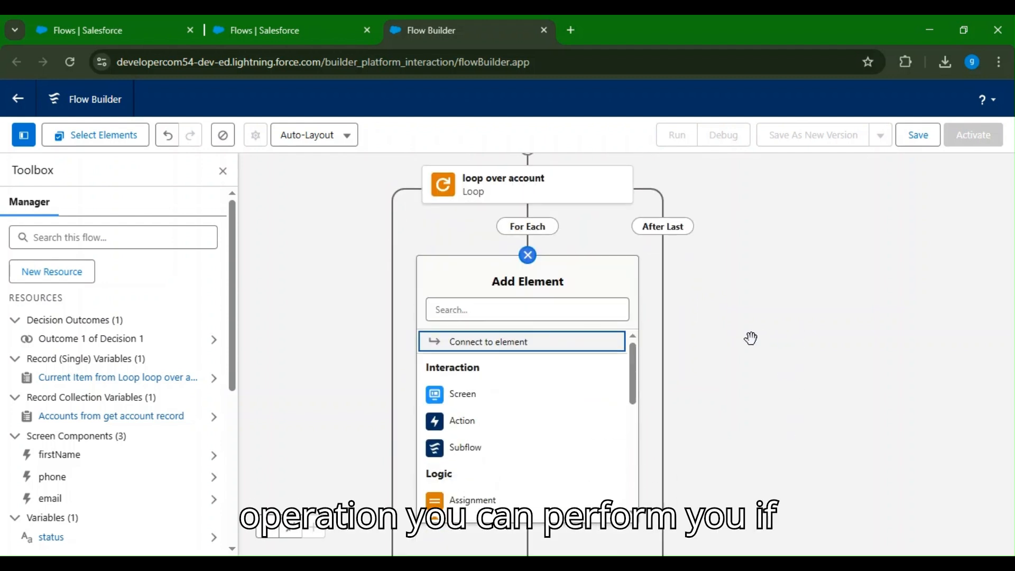
pyautogui.click(751, 340)
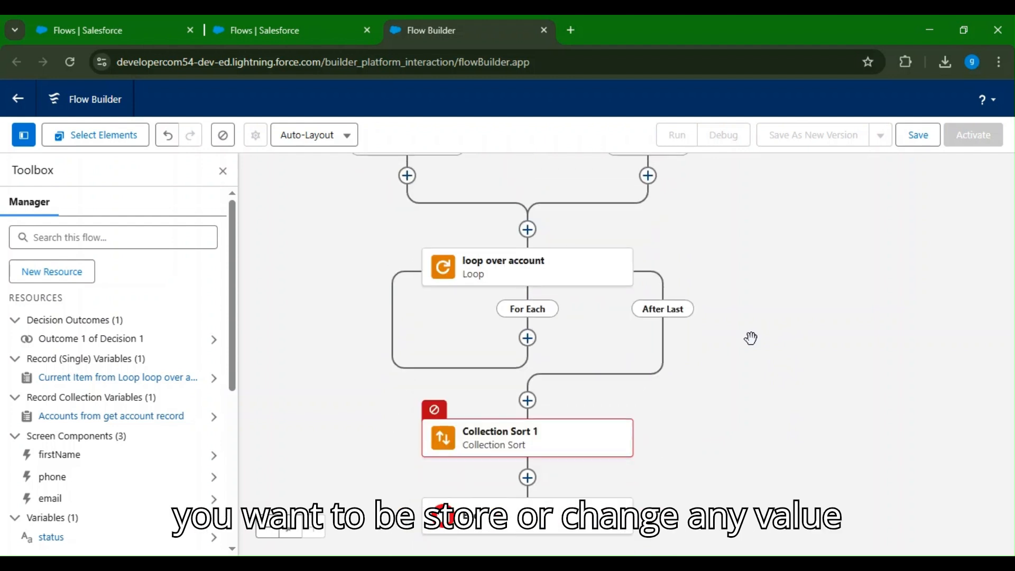
pyautogui.click(527, 338)
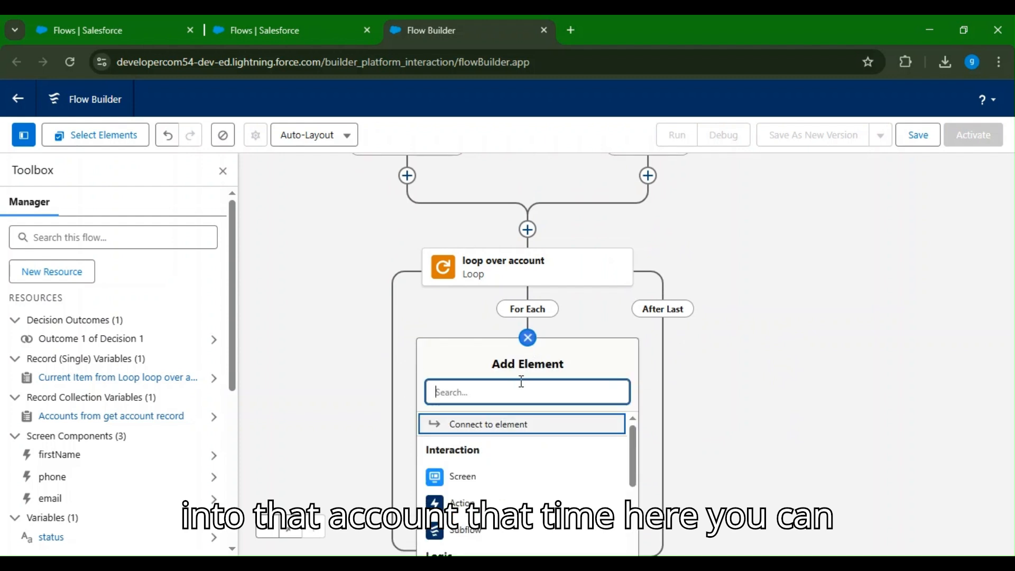
pyautogui.write('ass')
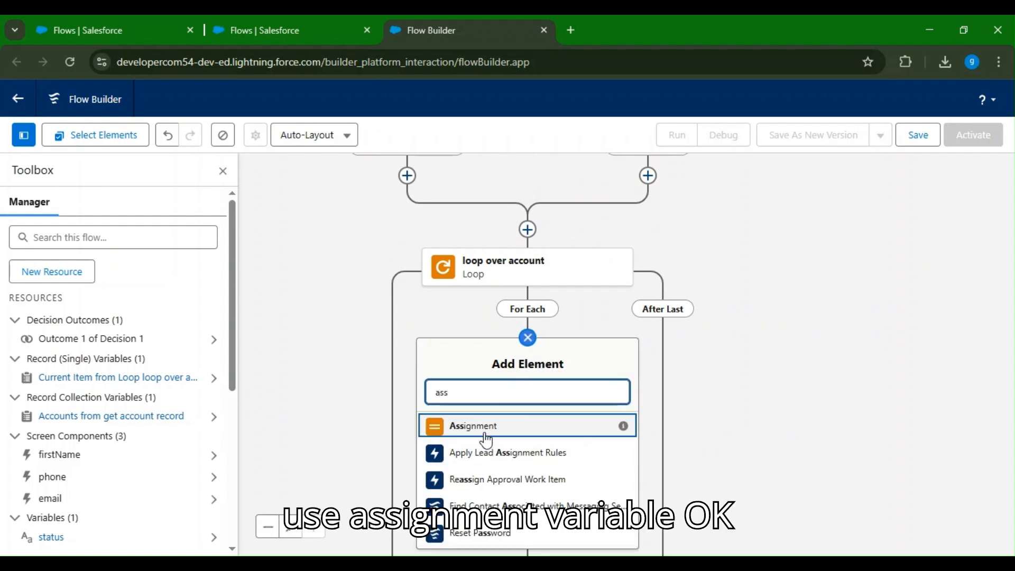
pyautogui.click(750, 418)
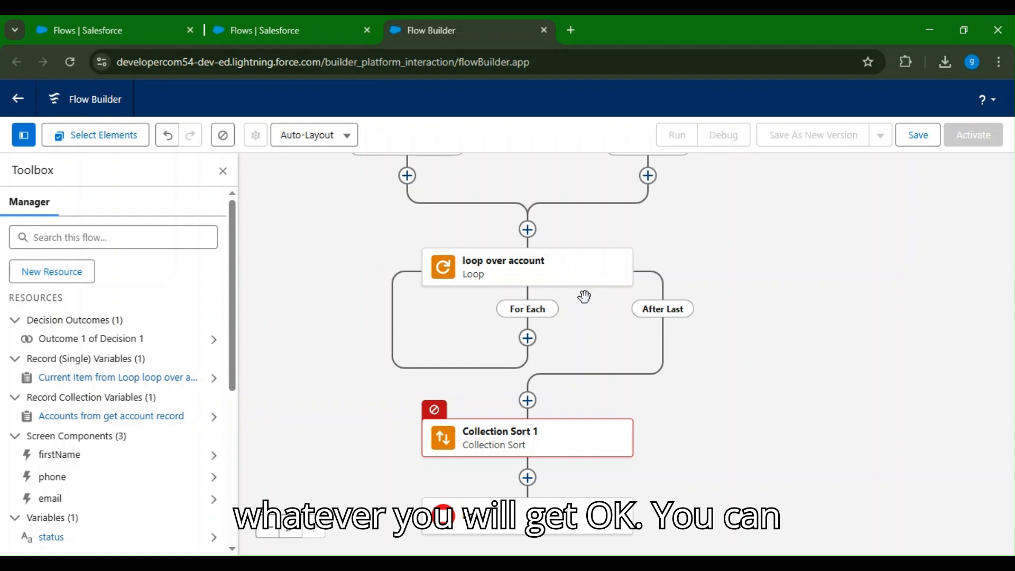
pyautogui.click(528, 401)
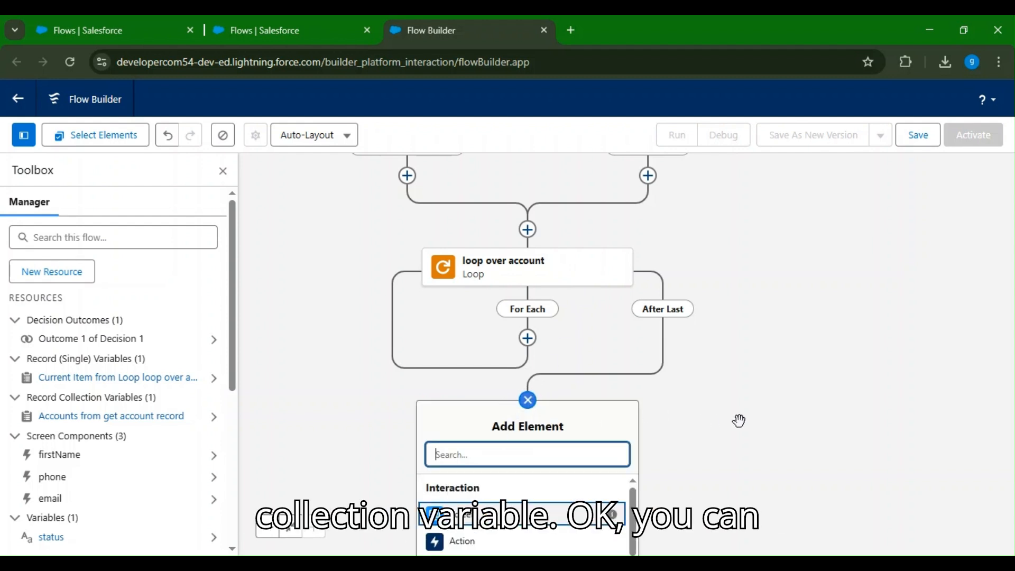
pyautogui.click(739, 421)
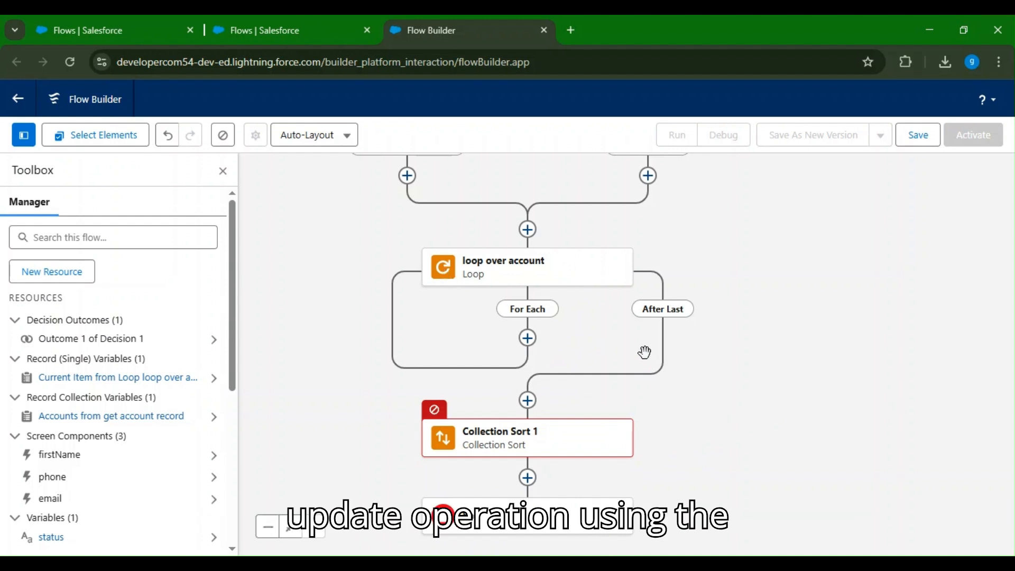
# Open Collection Sort 1 and choose "Accounts from get account record" as its collection variable.
pyautogui.moveTo(717, 409); pyautogui.dragTo(702, 335)
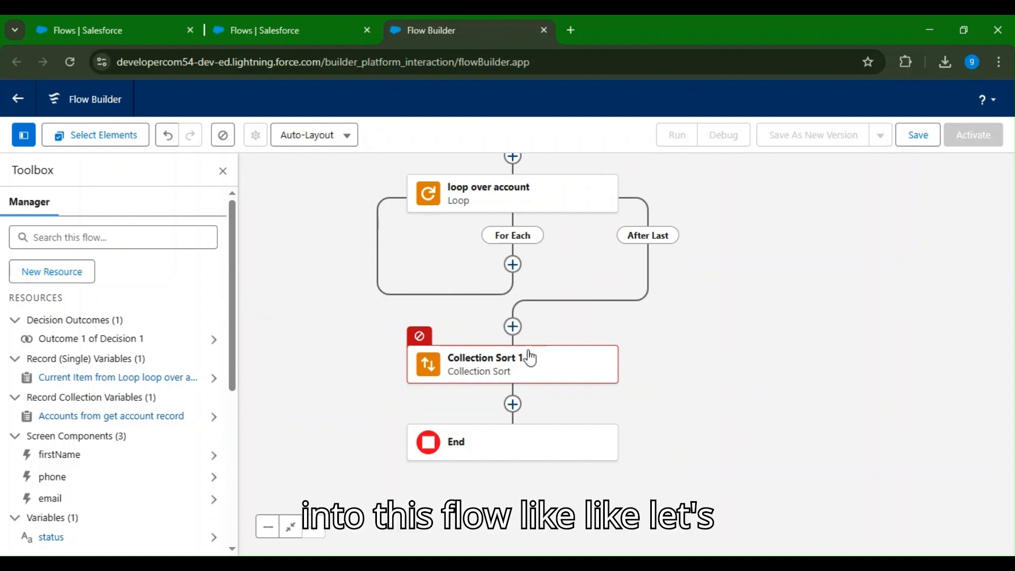
pyautogui.click(529, 358)
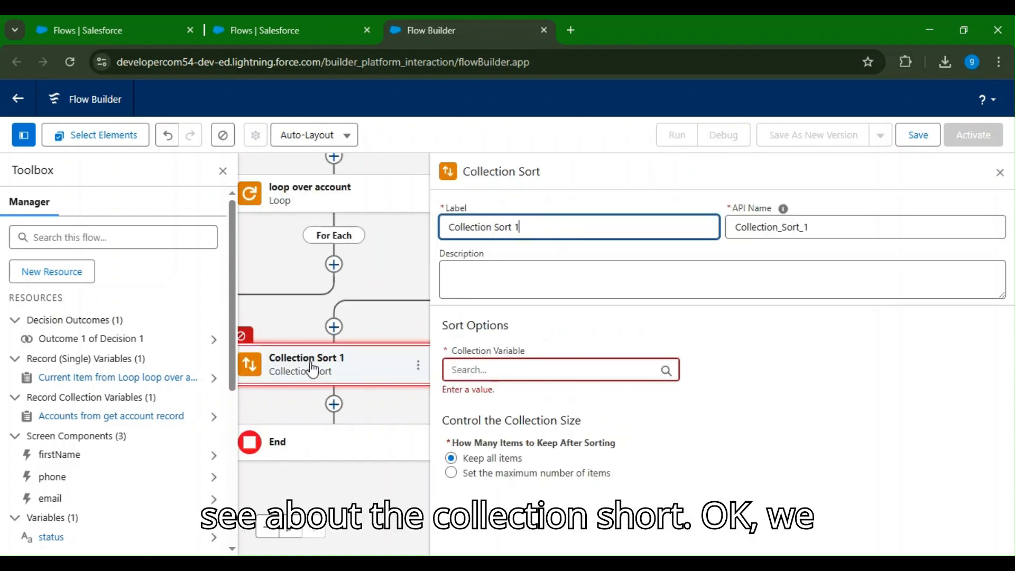
pyautogui.scroll(2, 370, 228)
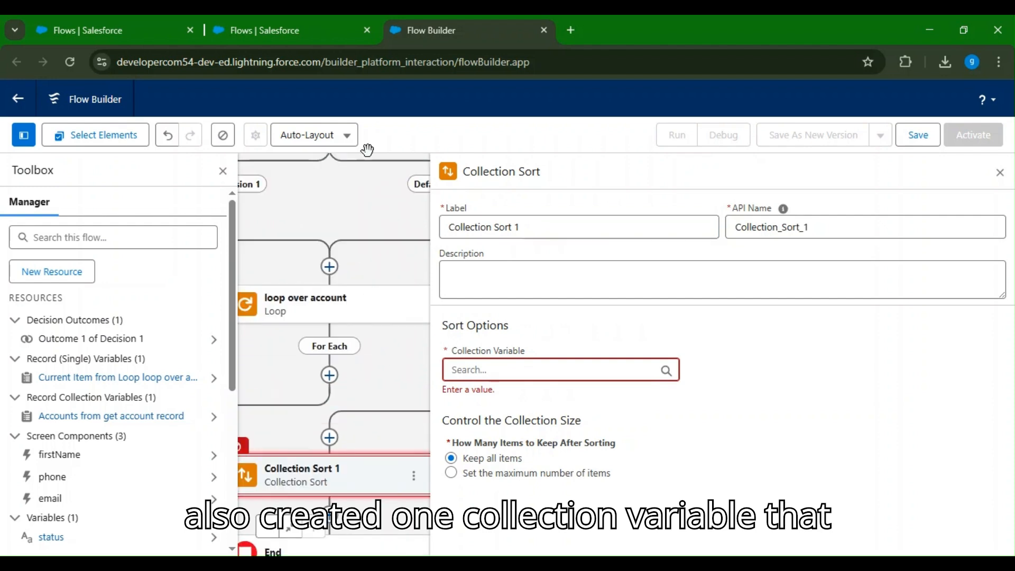
pyautogui.click(509, 371)
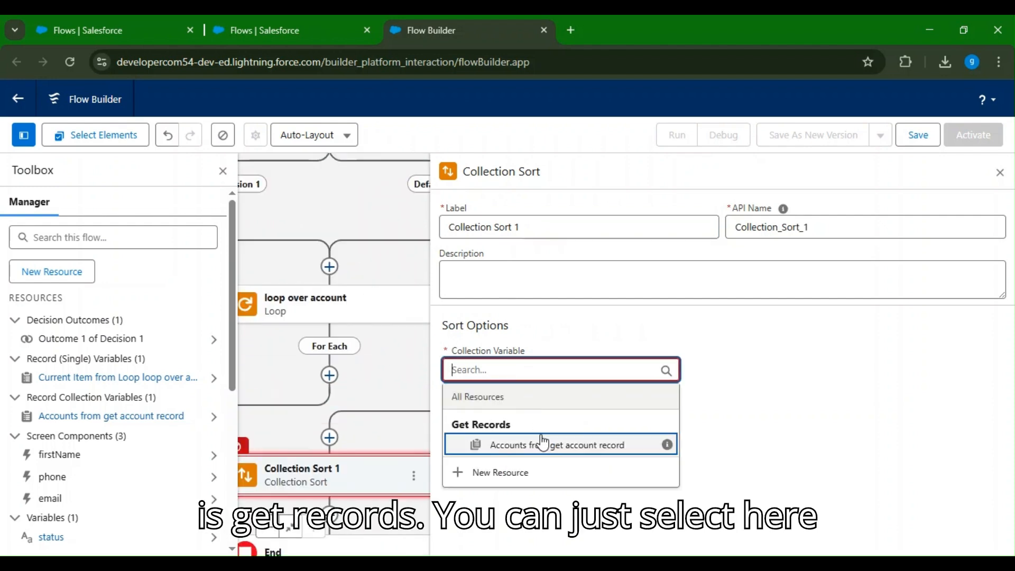
pyautogui.click(544, 444)
# Sort the collection by Active__c in Ascending order and close the Collection Sort settings.
pyautogui.click(577, 419)
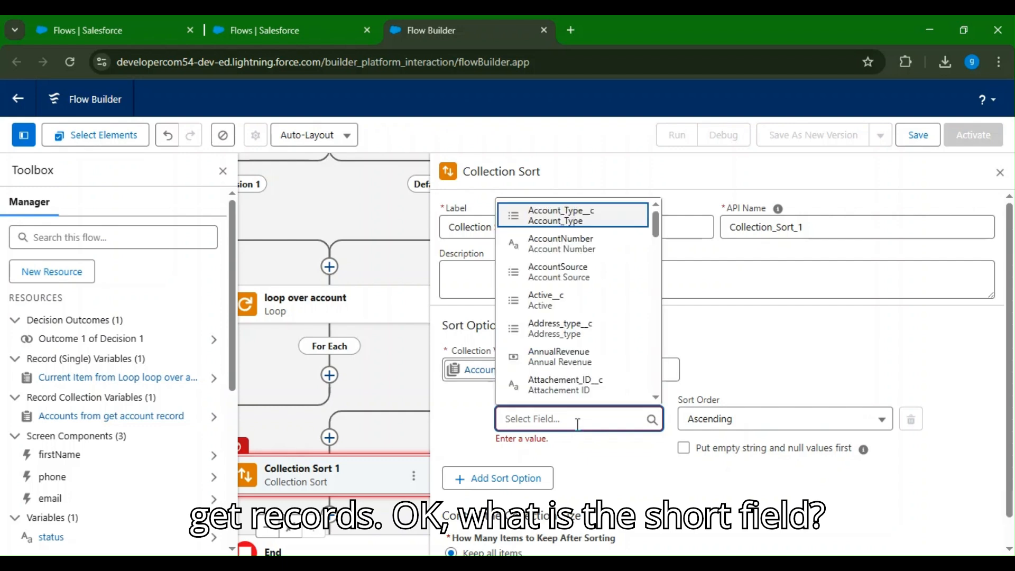
pyautogui.click(568, 310)
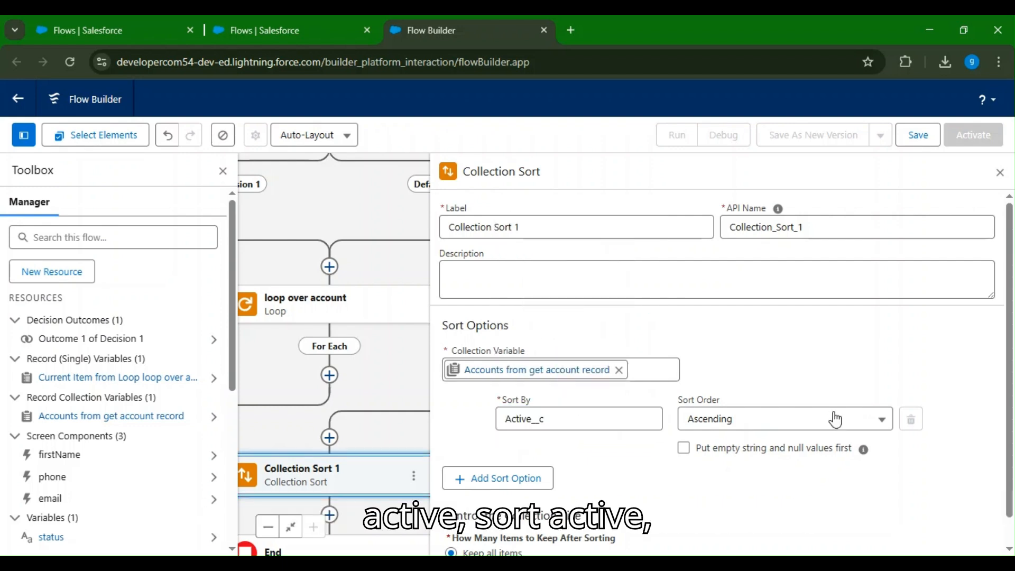
pyautogui.click(773, 421)
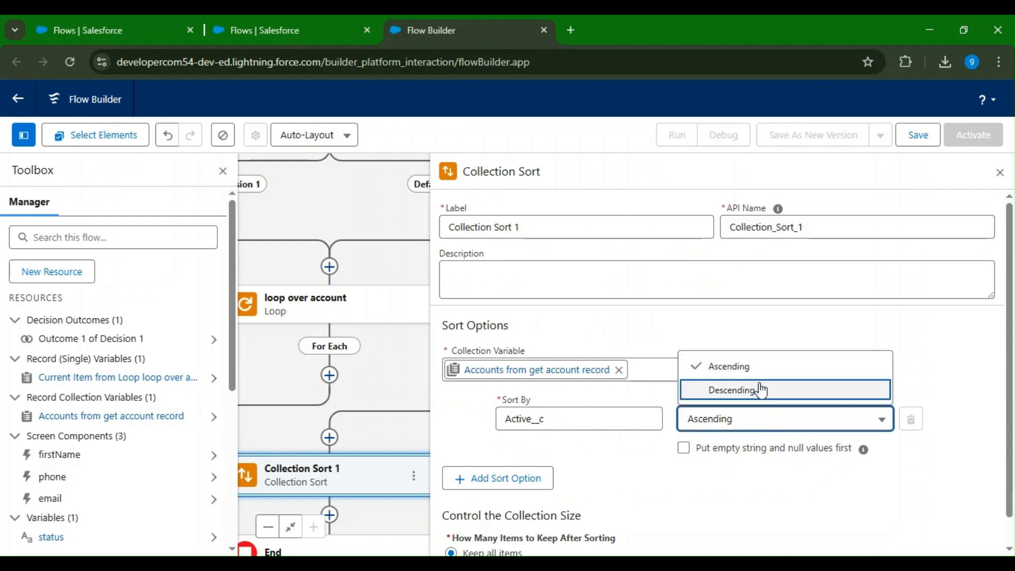
pyautogui.click(759, 373)
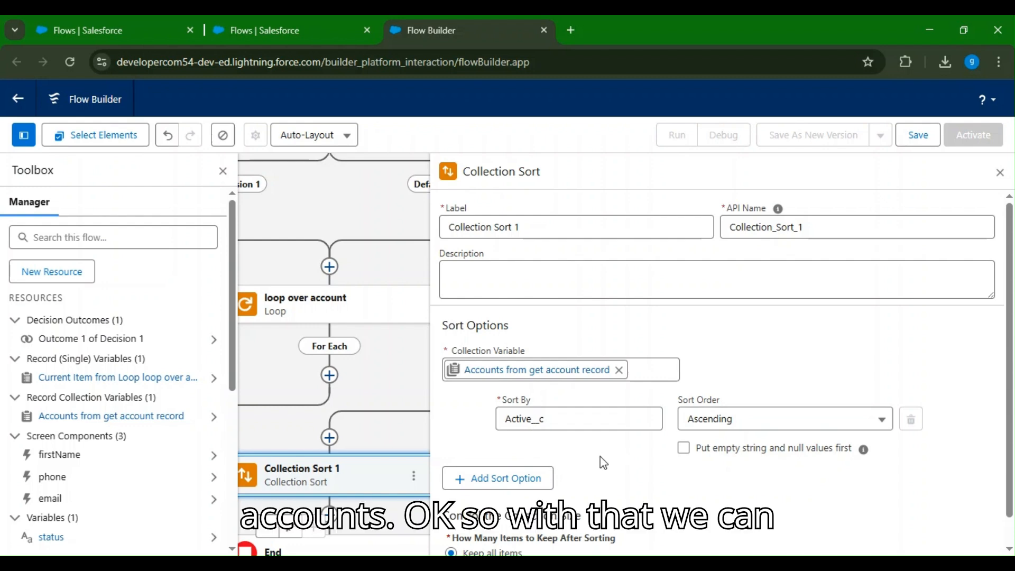
pyautogui.scroll(-1, 640, 469)
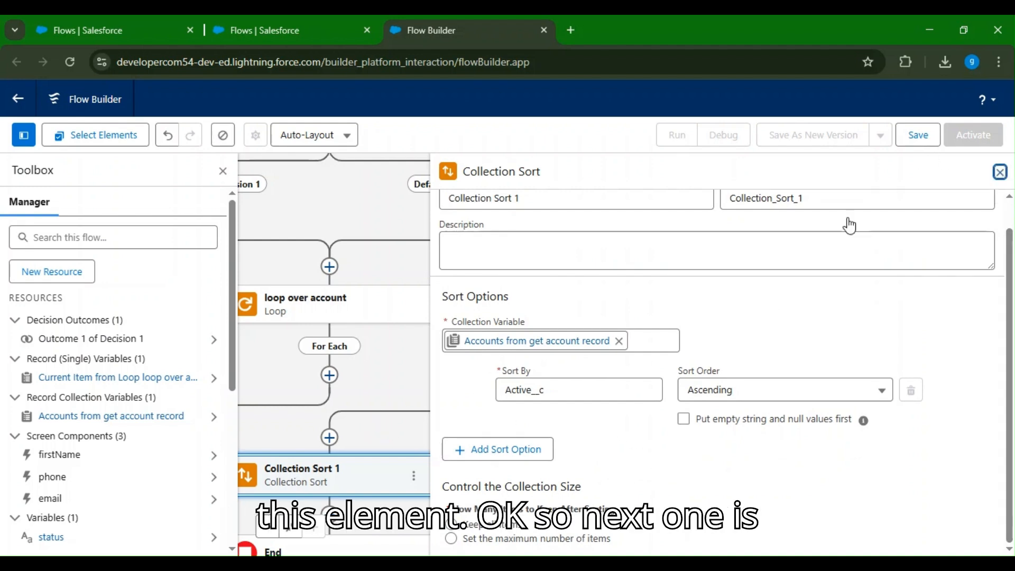
pyautogui.click(999, 172)
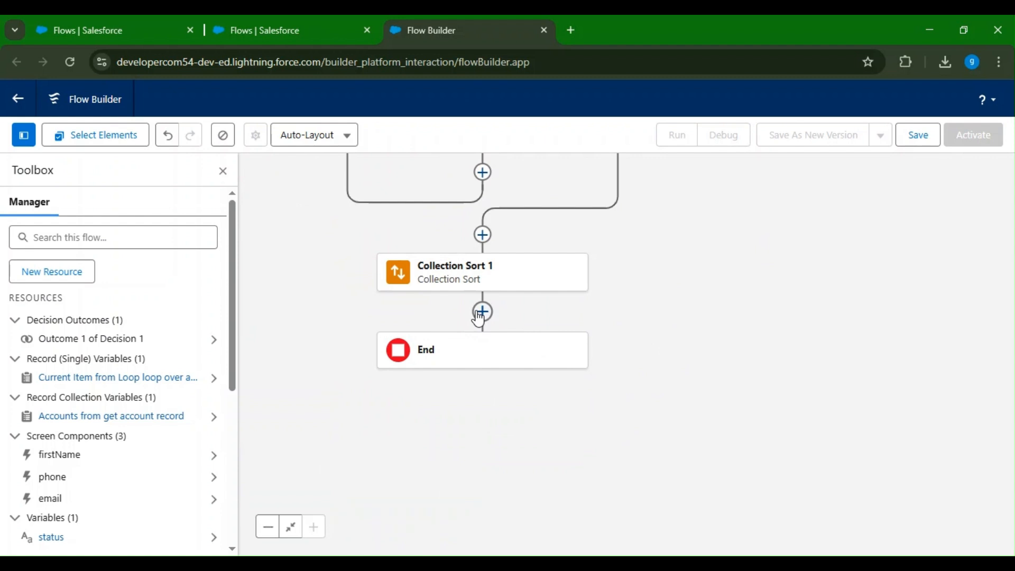
# Add a Collection Filter element after Collection Sort 1 with "Accounts from get account record" as its source collection.
pyautogui.click(482, 312)
pyautogui.scroll(-3, 467, 462)
pyautogui.scroll(-2, 466, 463)
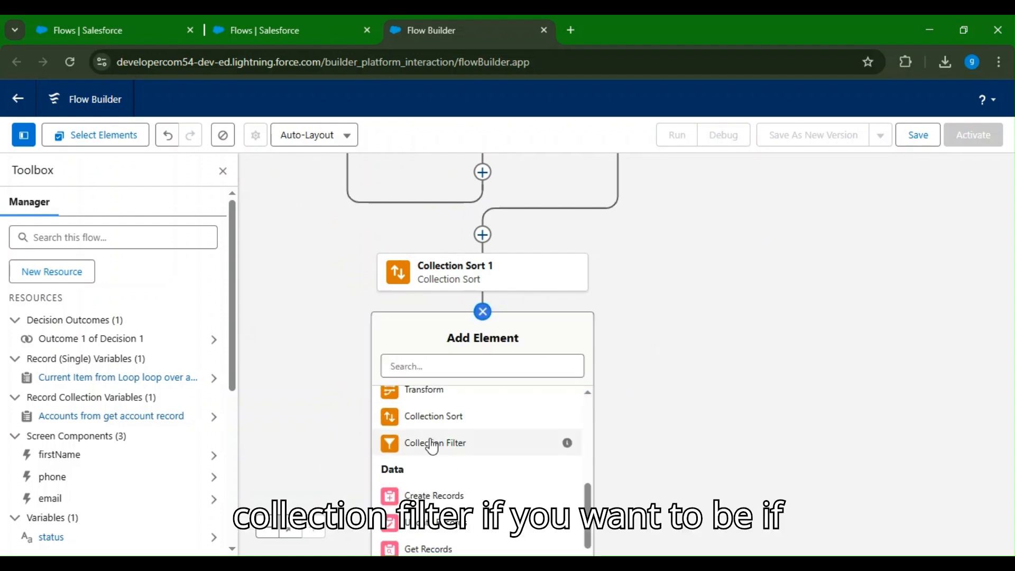
pyautogui.click(430, 445)
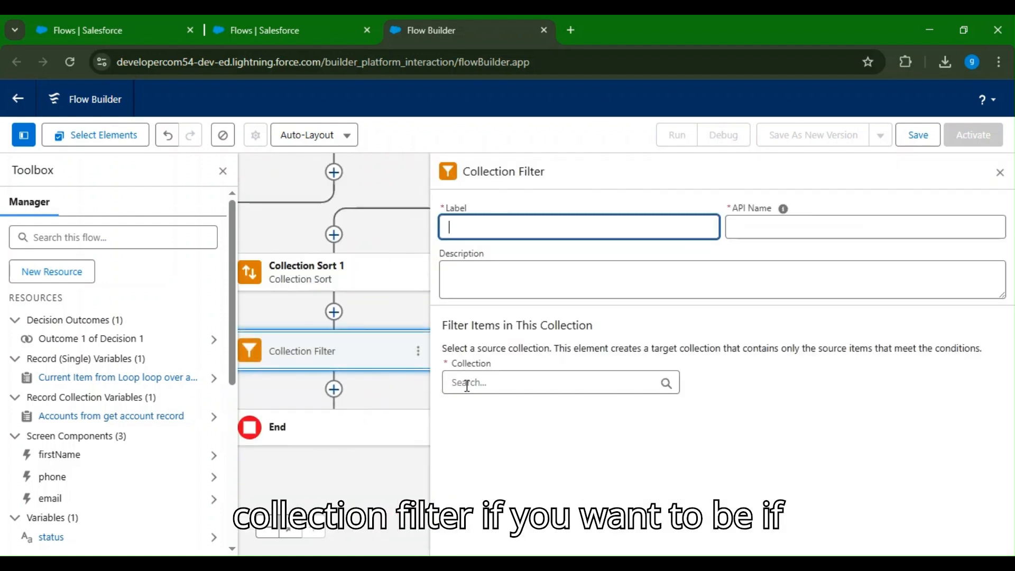
pyautogui.click(465, 388)
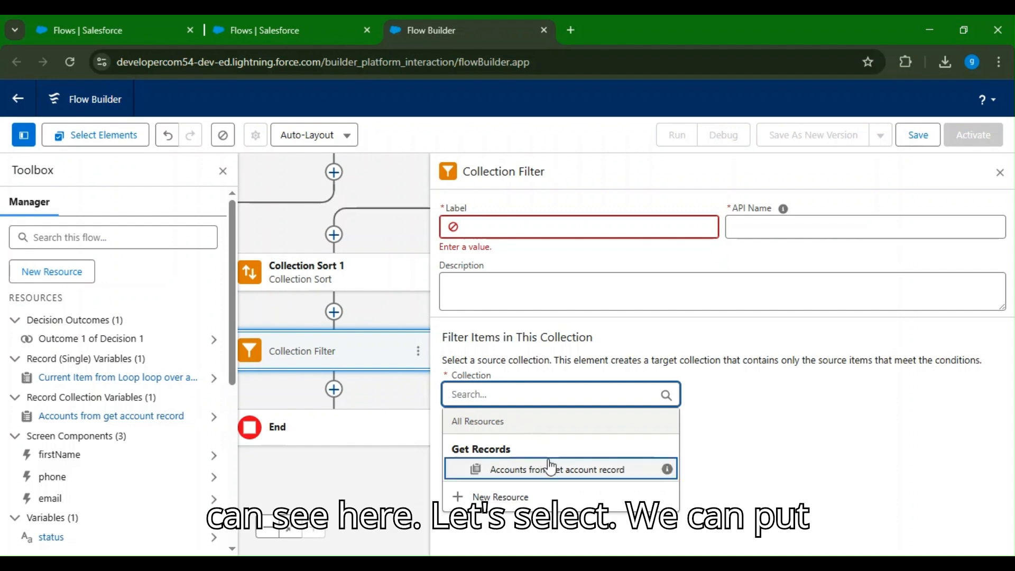
pyautogui.click(483, 470)
# Set the filter condition to Account Rating Equals Warm and close the Collection Filter settings.
pyautogui.scroll(-1, 788, 472)
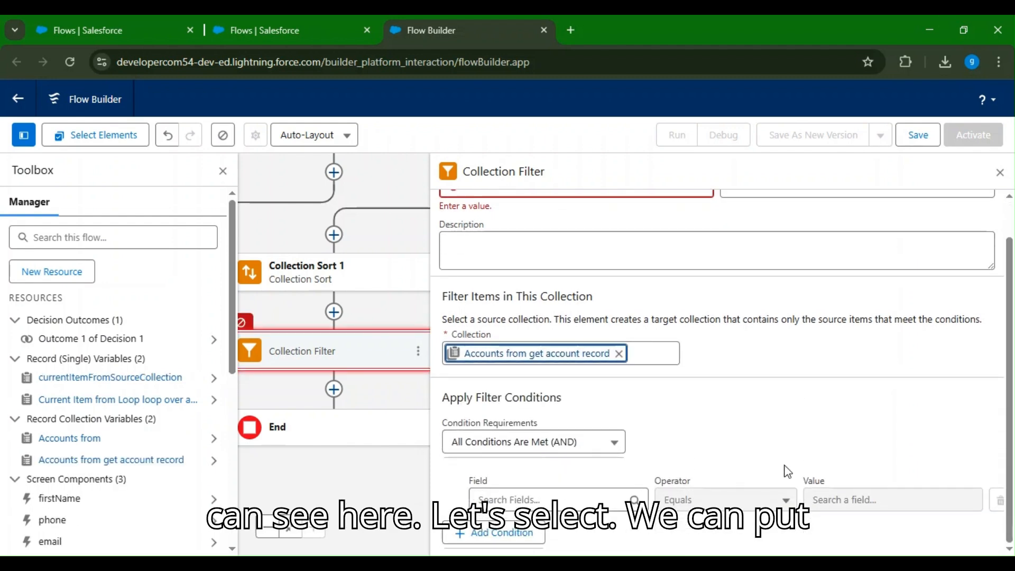
pyautogui.click(560, 500)
pyautogui.scroll(-6, 509, 395)
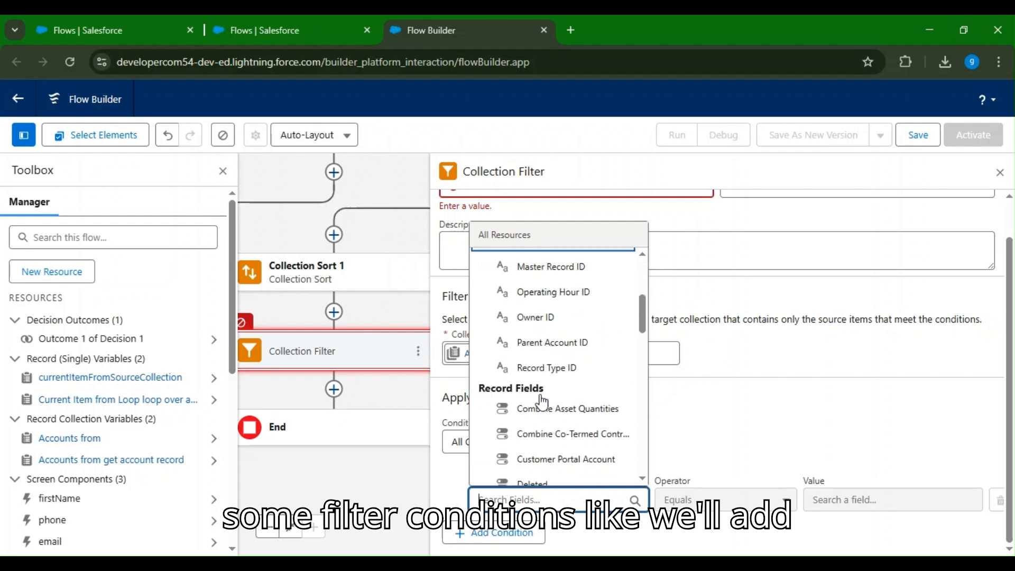
pyautogui.scroll(-5, 550, 449)
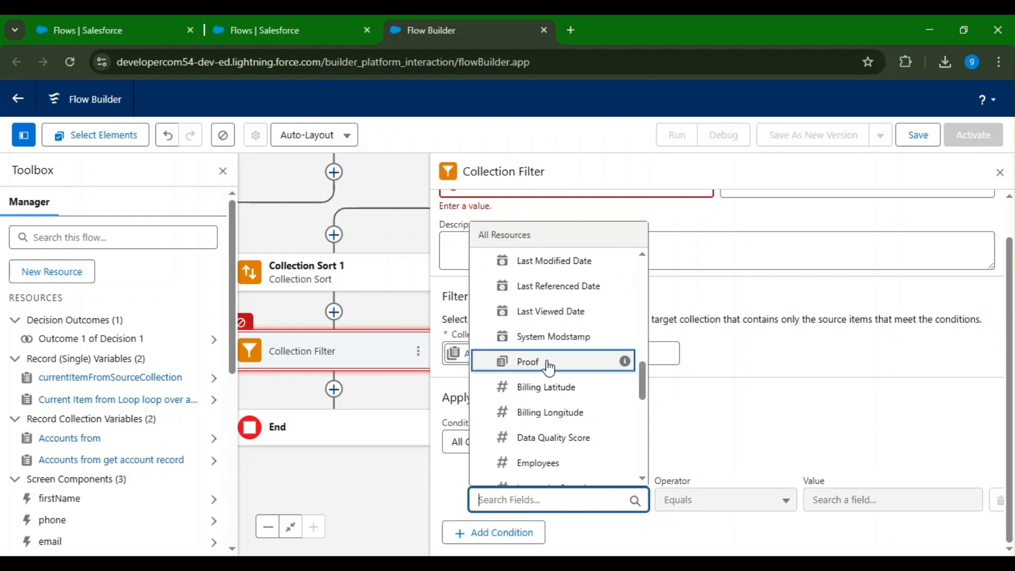
pyautogui.scroll(-5, 538, 337)
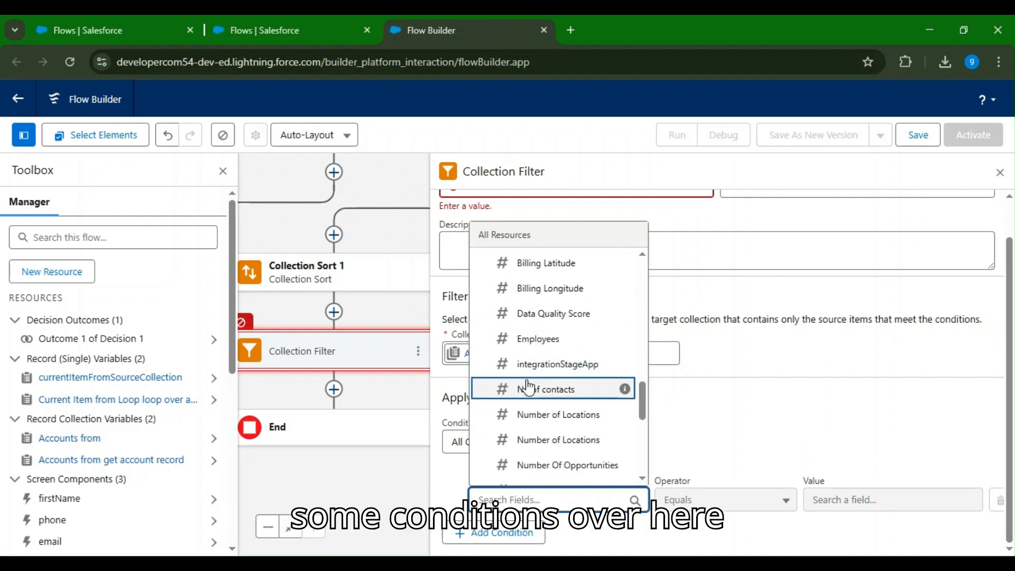
pyautogui.click(543, 447)
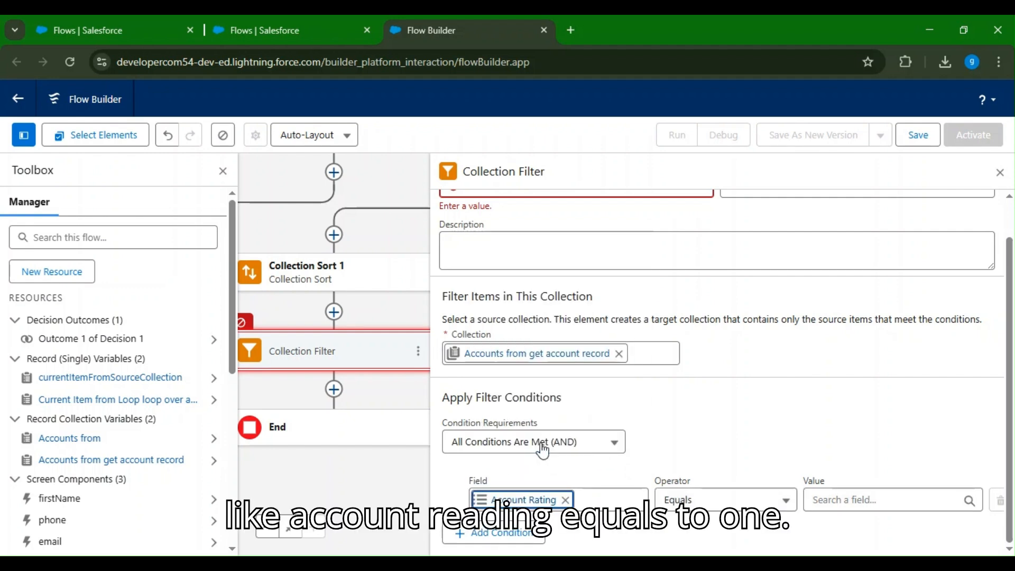
pyautogui.click(822, 494)
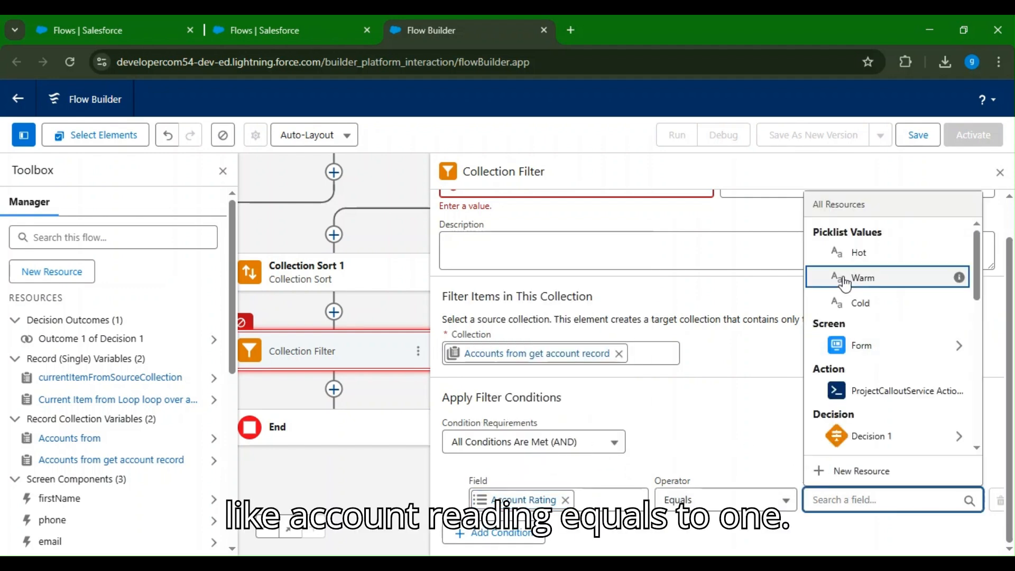
pyautogui.click(834, 274)
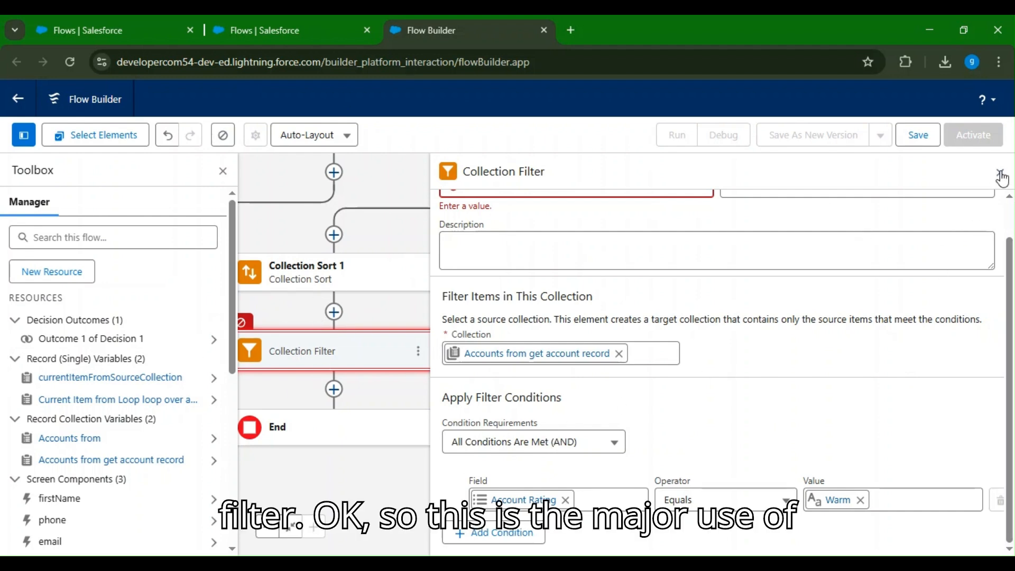
pyautogui.click(1001, 175)
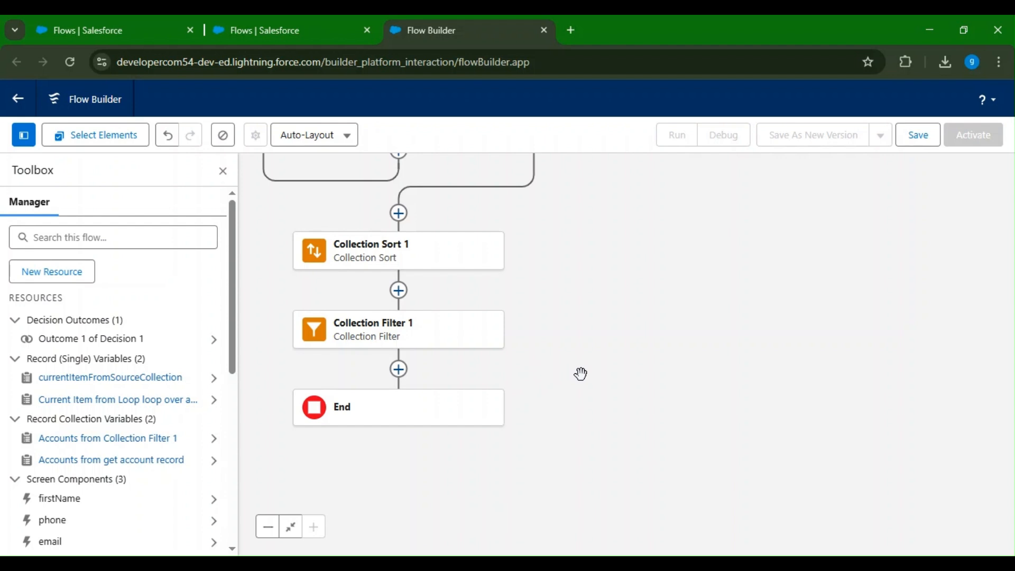
# Add a Create Records element between Collection Filter 1 and End.
pyautogui.click(399, 369)
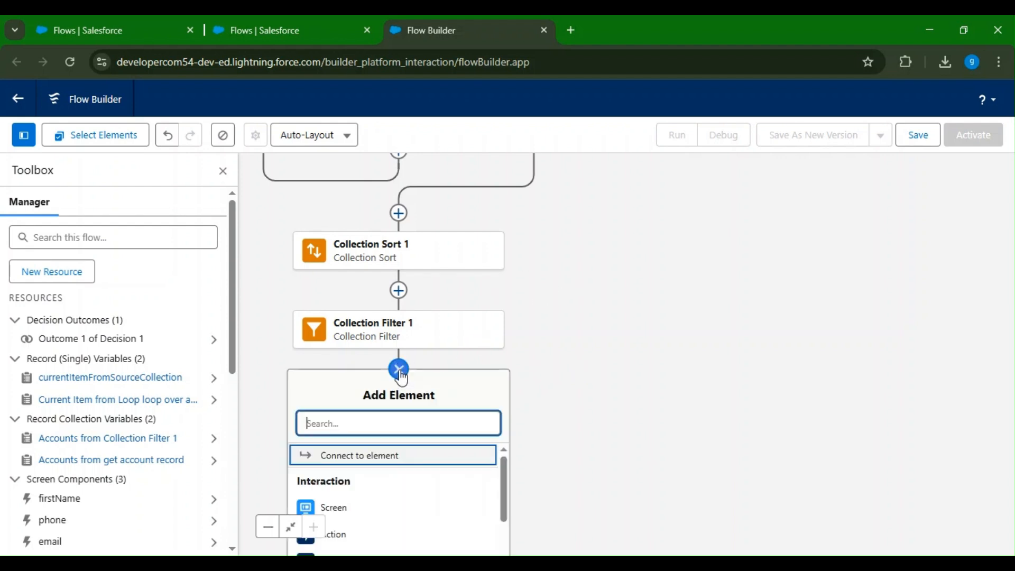
pyautogui.scroll(-3, 612, 306)
pyautogui.scroll(-5, 394, 338)
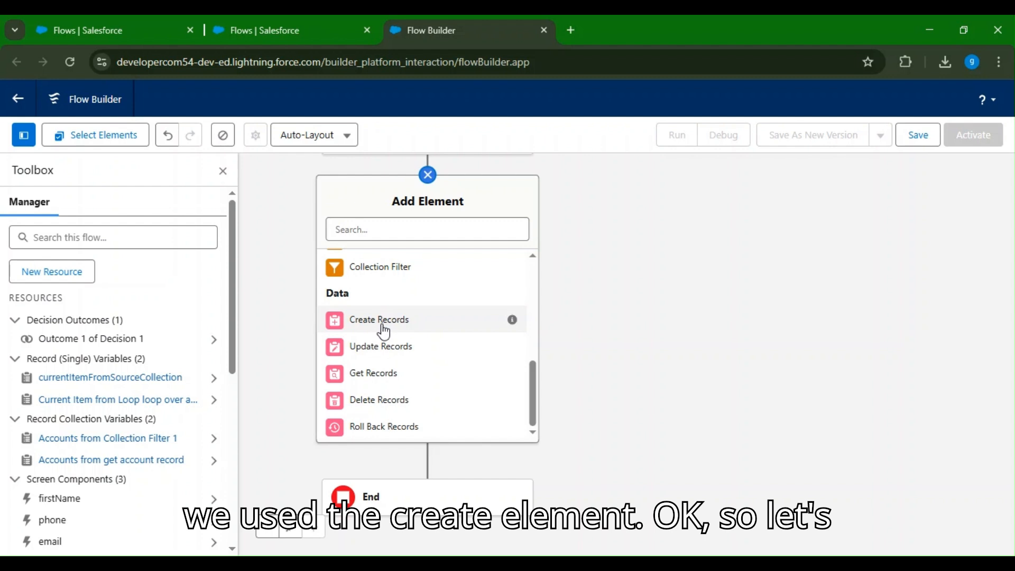
pyautogui.click(381, 322)
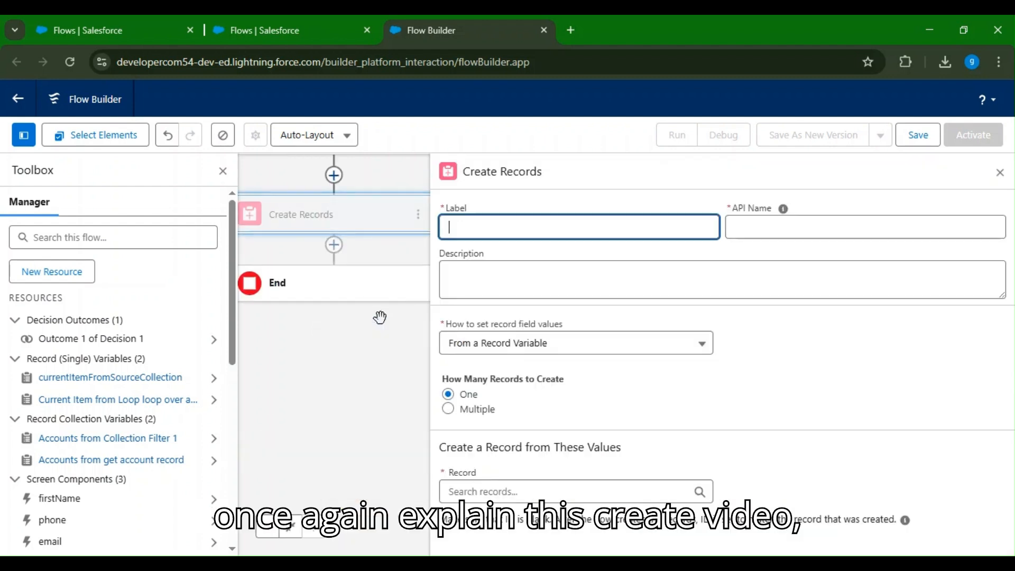
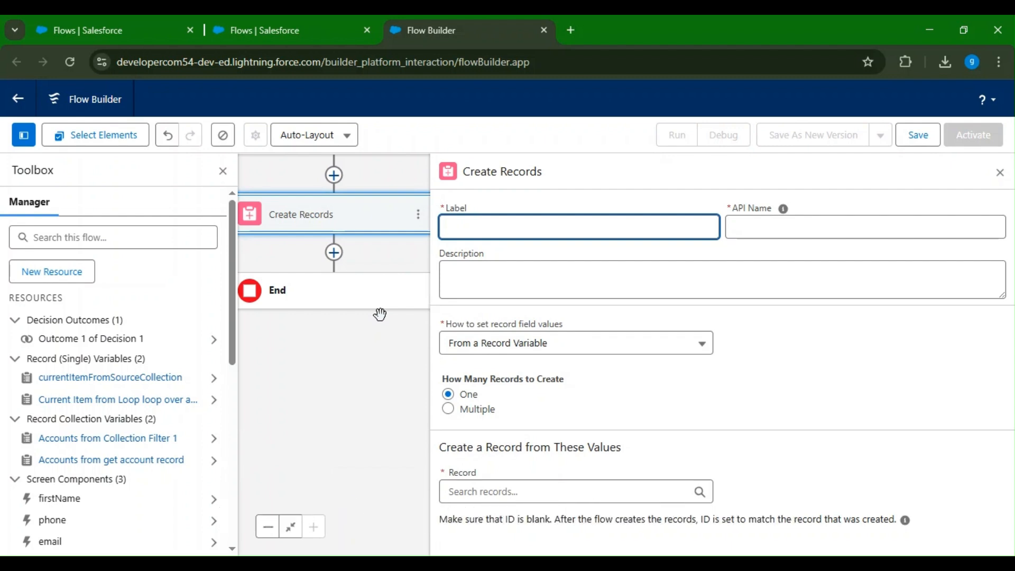
# Hide the Toolbox and review the name, phone and email inputs in the Form screen, leaving it without changes.
pyautogui.moveTo(372, 341); pyautogui.dragTo(398, 544)
pyautogui.moveTo(369, 209); pyautogui.dragTo(376, 421)
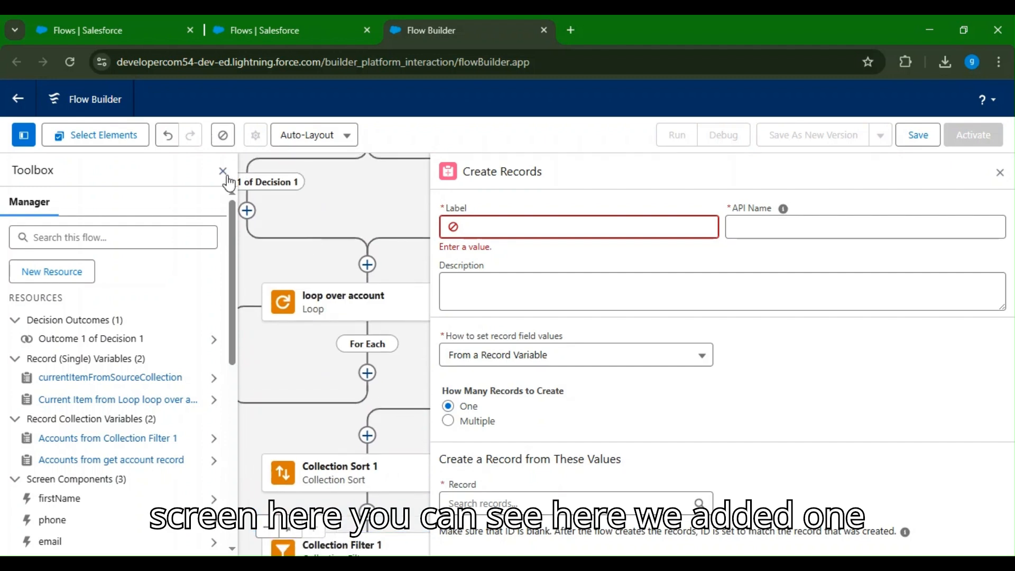
pyautogui.click(223, 171)
pyautogui.moveTo(231, 302); pyautogui.dragTo(11, 550)
pyautogui.moveTo(218, 264); pyautogui.dragTo(314, 413)
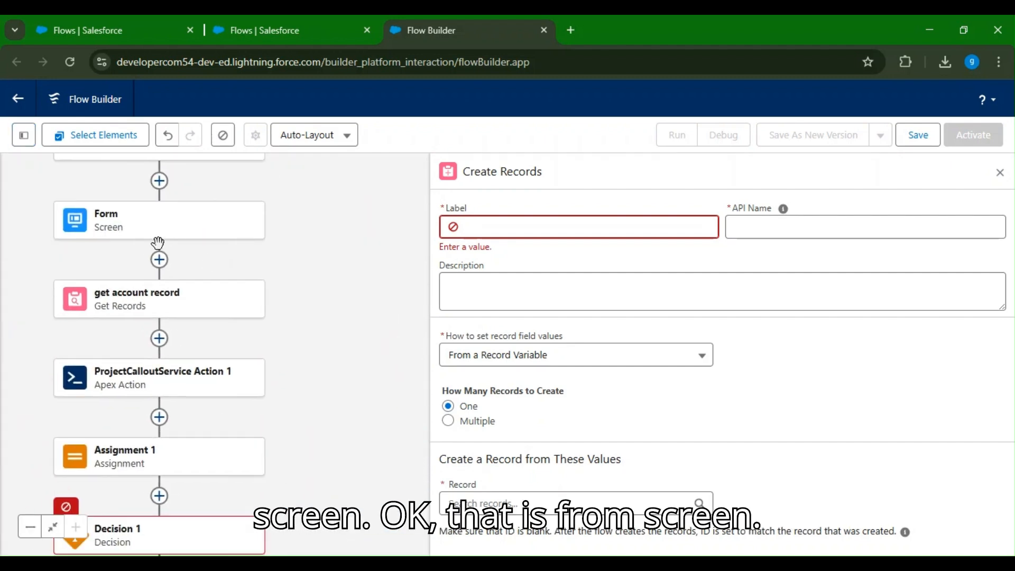
pyautogui.moveTo(217, 247); pyautogui.dragTo(308, 359)
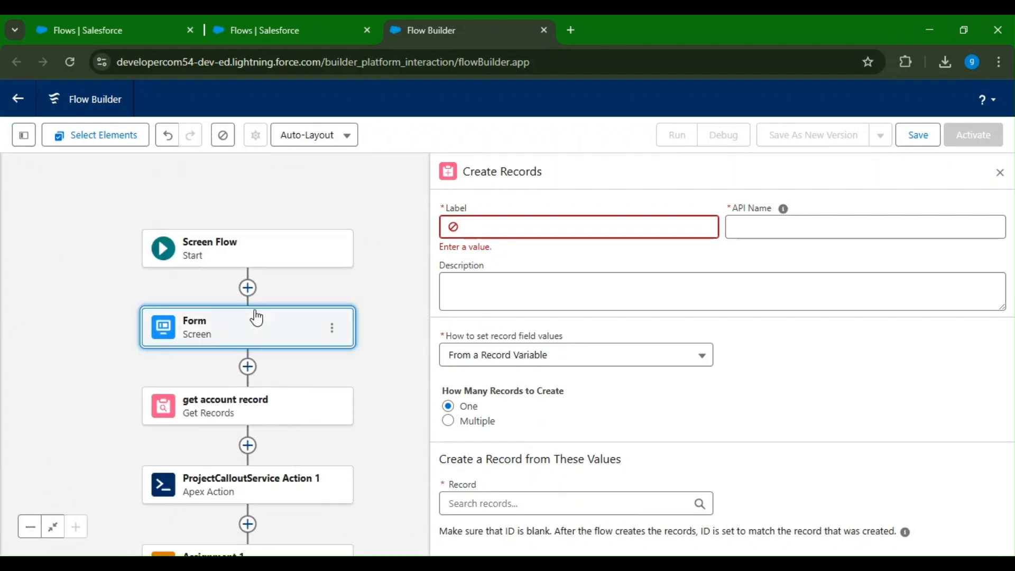
pyautogui.doubleClick(225, 324)
pyautogui.scroll(-2, 465, 352)
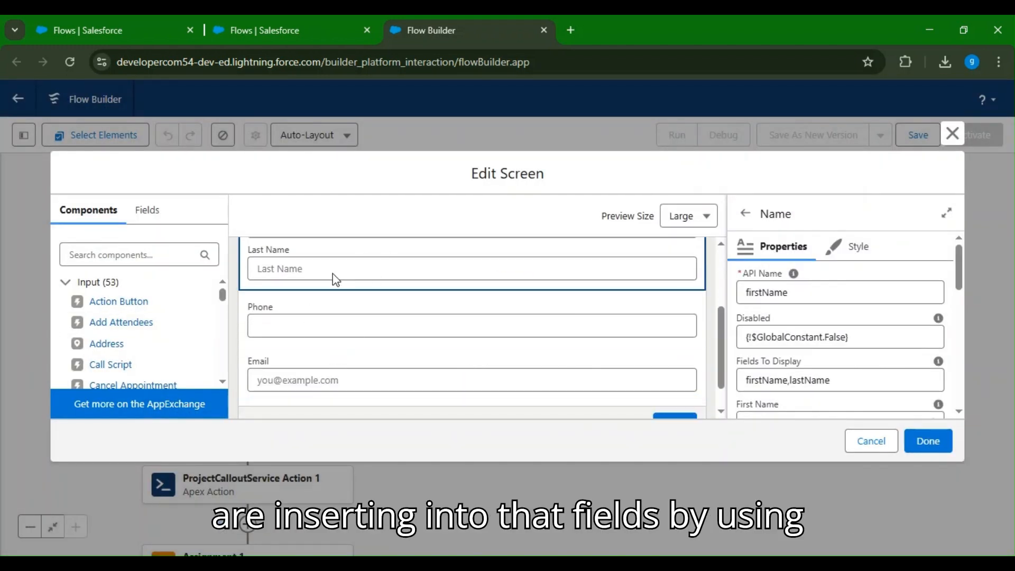
pyautogui.click(871, 440)
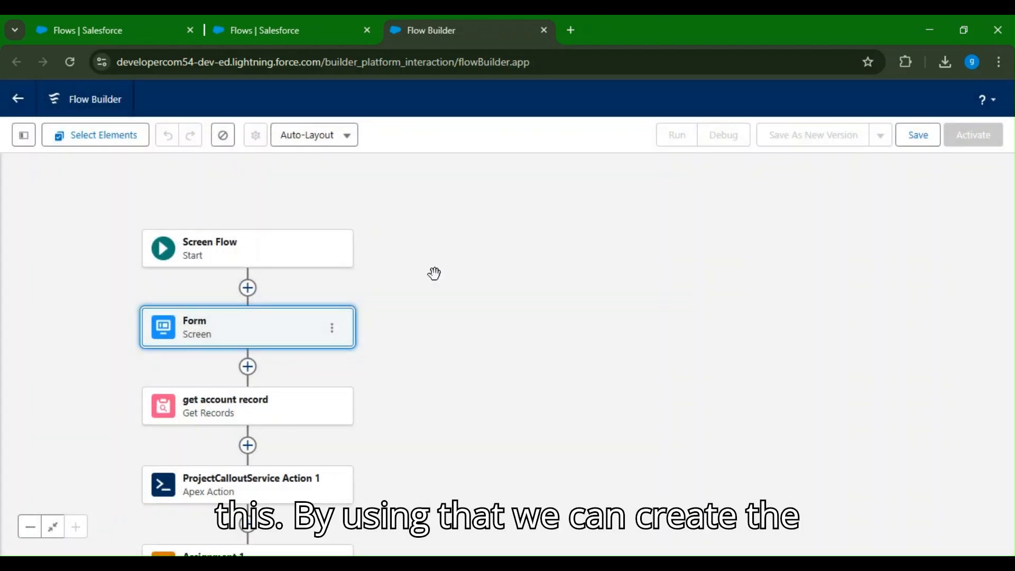
# Open the settings of the Create Records 1 element below Collection Filter 1.
pyautogui.click(479, 452)
pyautogui.scroll(-8, 553, 451)
pyautogui.scroll(-8, 591, 403)
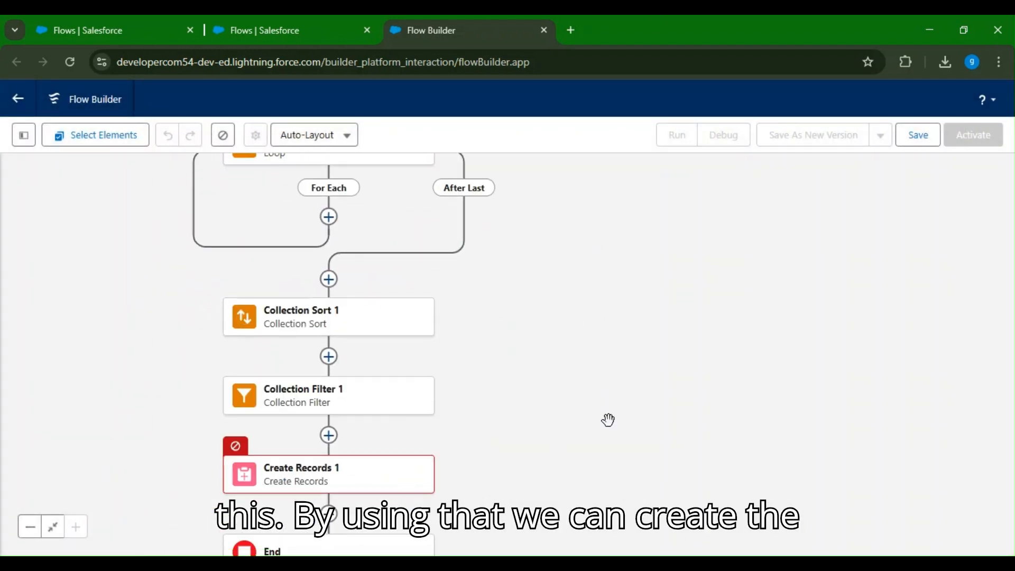
pyautogui.click(326, 286)
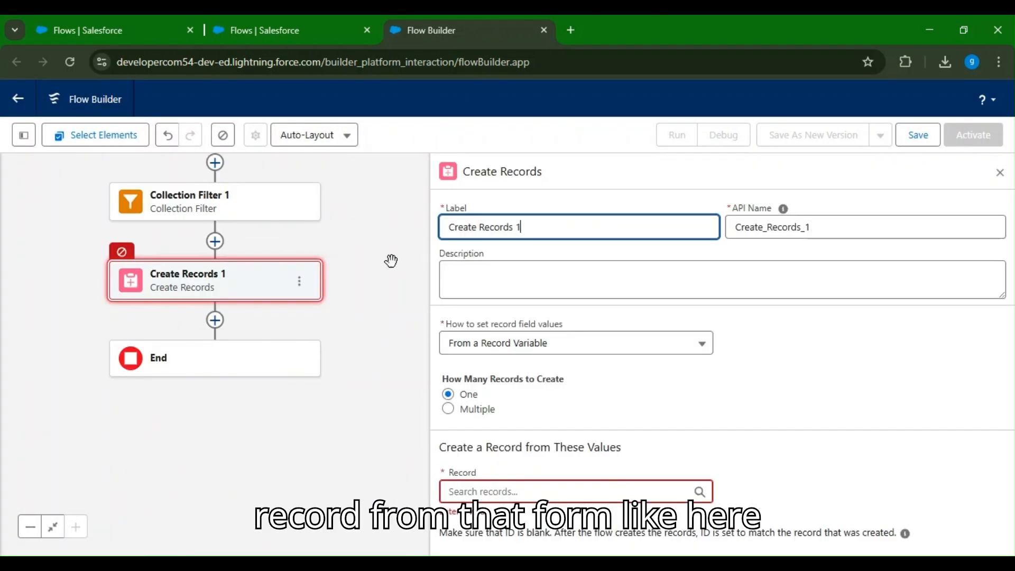
# Choose "Current Item from Loop loop over account" as the record whose values Create Records 1 uses.
pyautogui.click(512, 482)
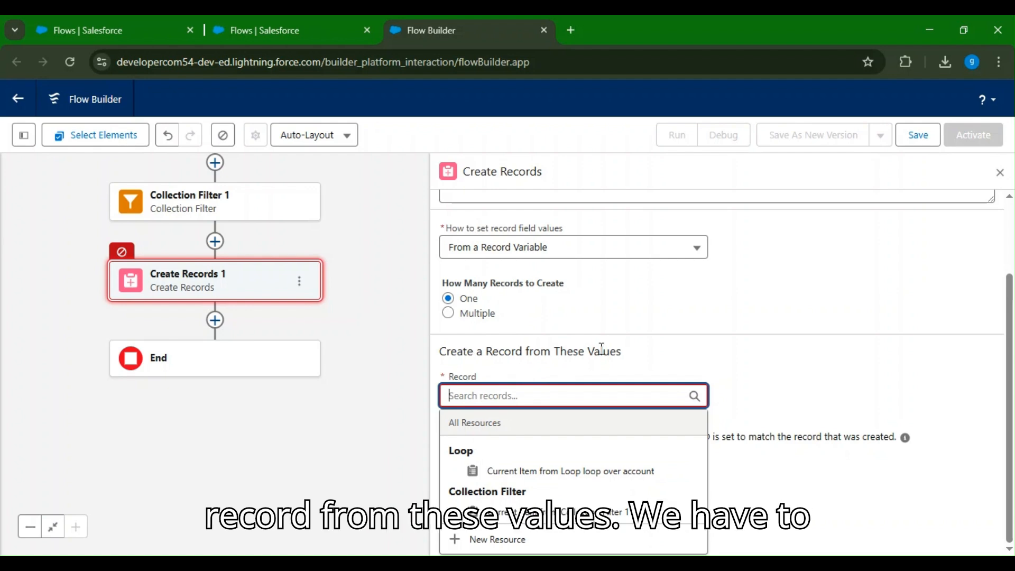
pyautogui.click(675, 352)
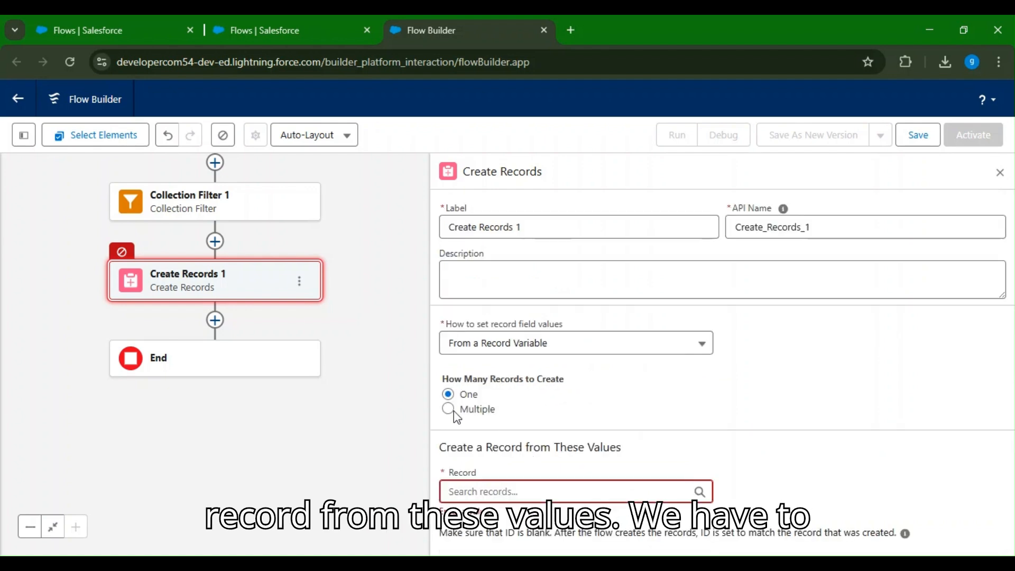
pyautogui.click(483, 490)
pyautogui.write('account')
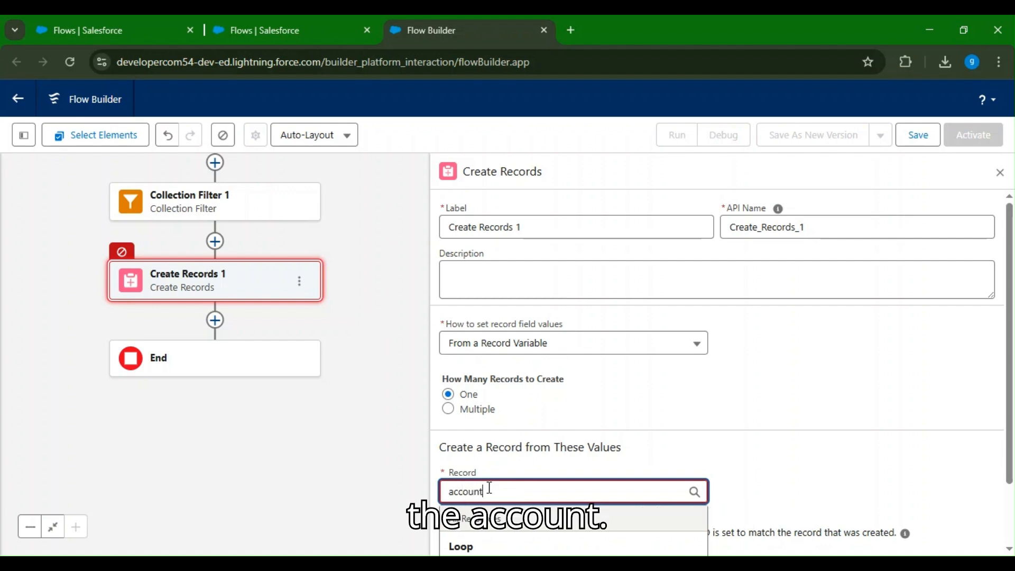
pyautogui.scroll(-2, 639, 426)
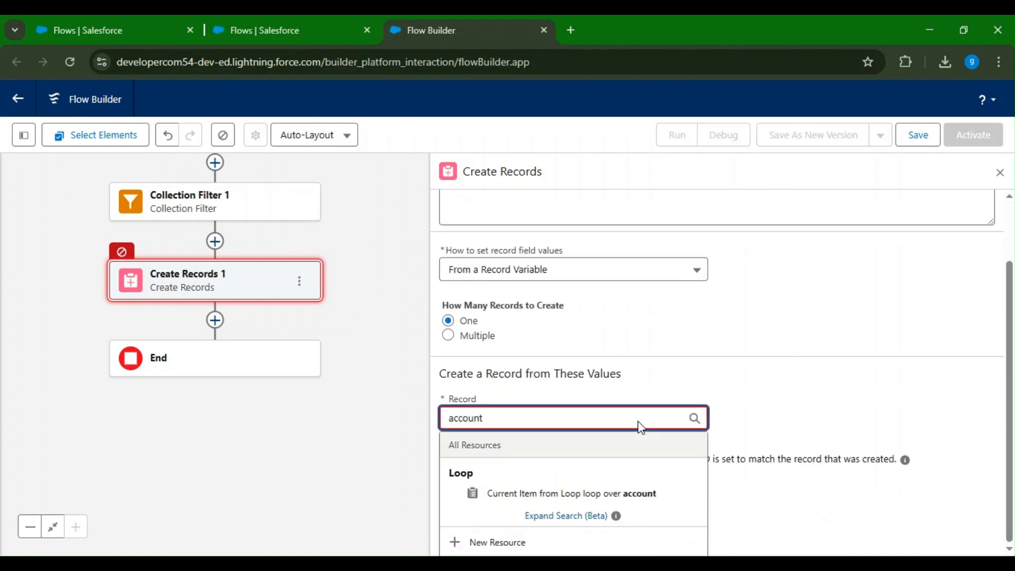
pyautogui.click(539, 494)
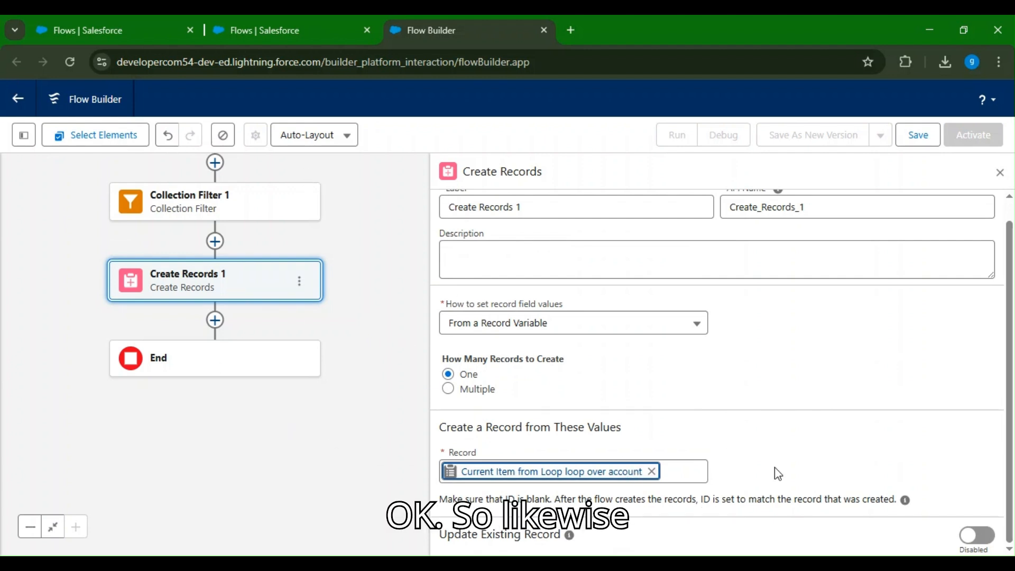
# Switch Create Records 1 to setting record field values Manually and choose Account as its object.
pyautogui.click(575, 330)
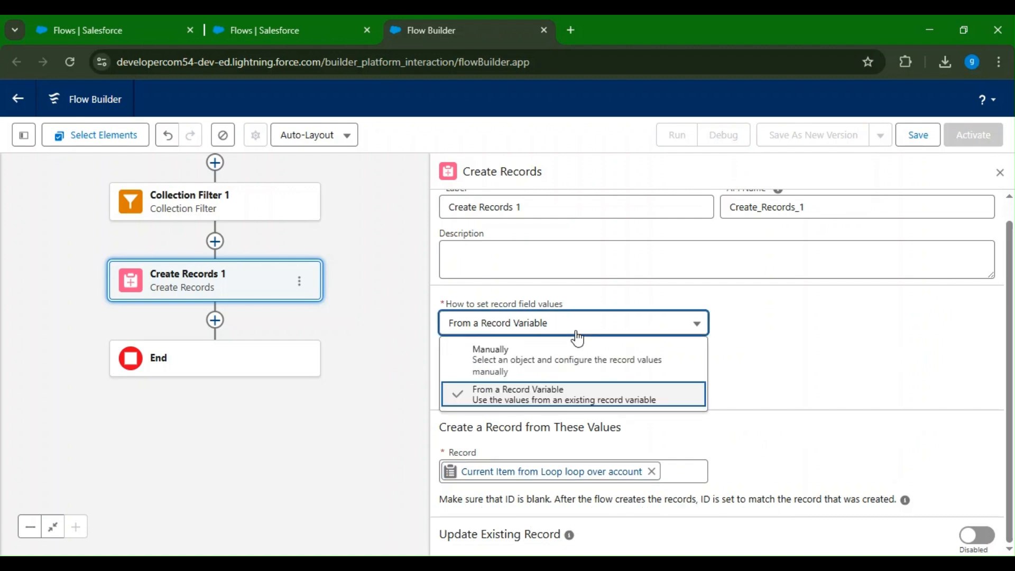
pyautogui.click(575, 368)
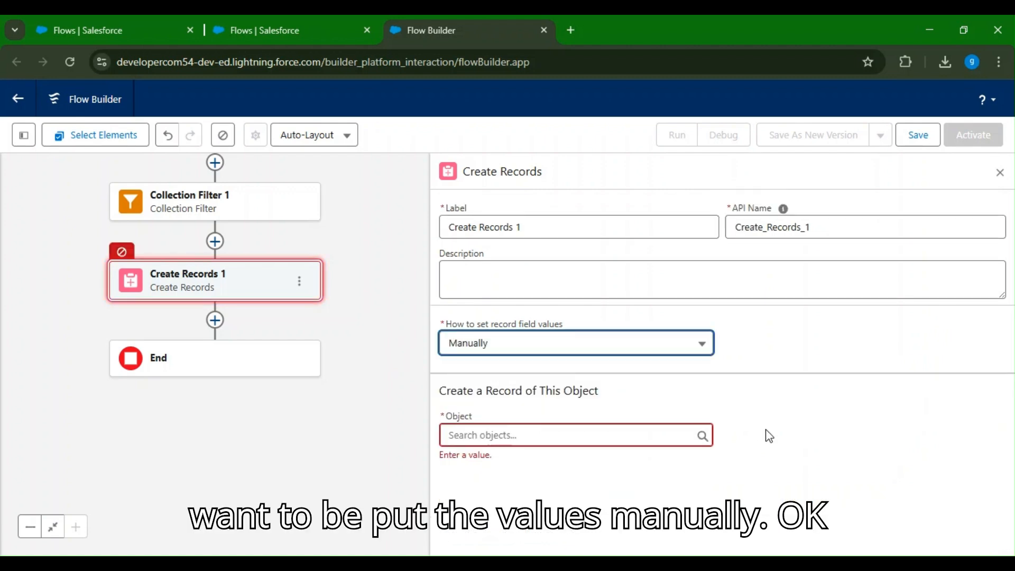
pyautogui.click(632, 439)
pyautogui.write('ac')
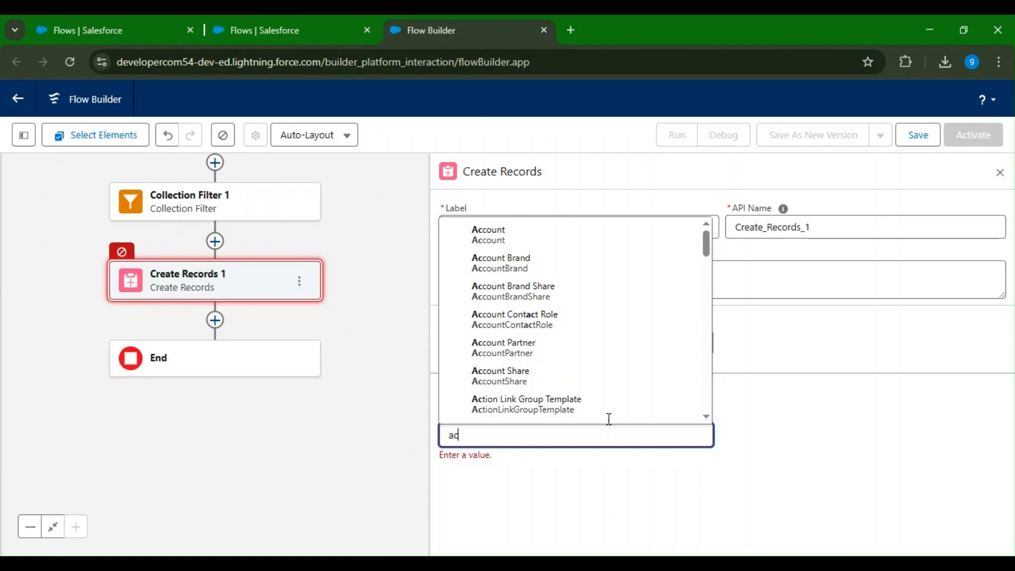
pyautogui.click(496, 241)
# Add the course and Email fields below Account Name in the field values for the Account.
pyautogui.scroll(-2, 552, 490)
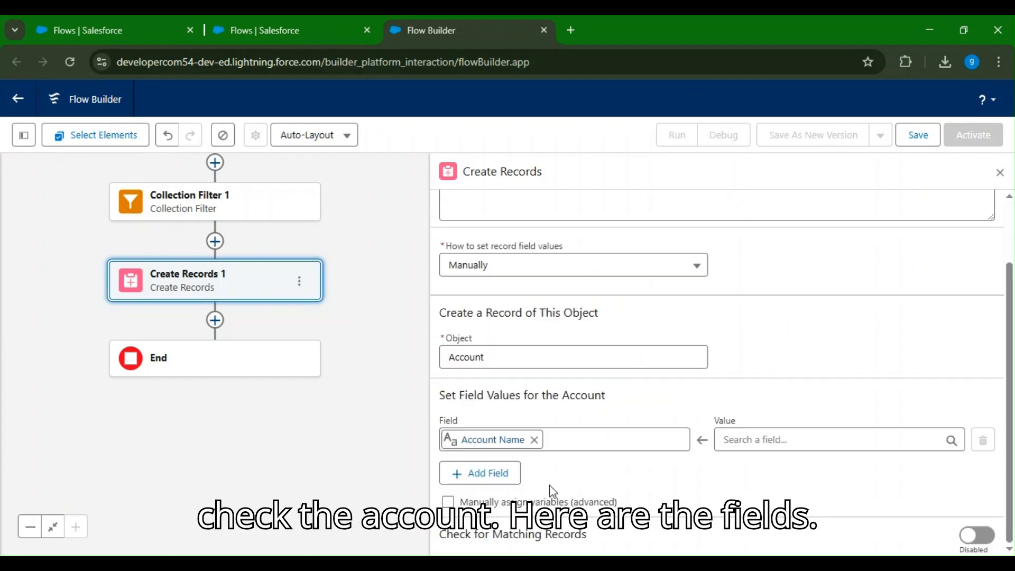
pyautogui.click(511, 485)
pyautogui.scroll(-1, 533, 477)
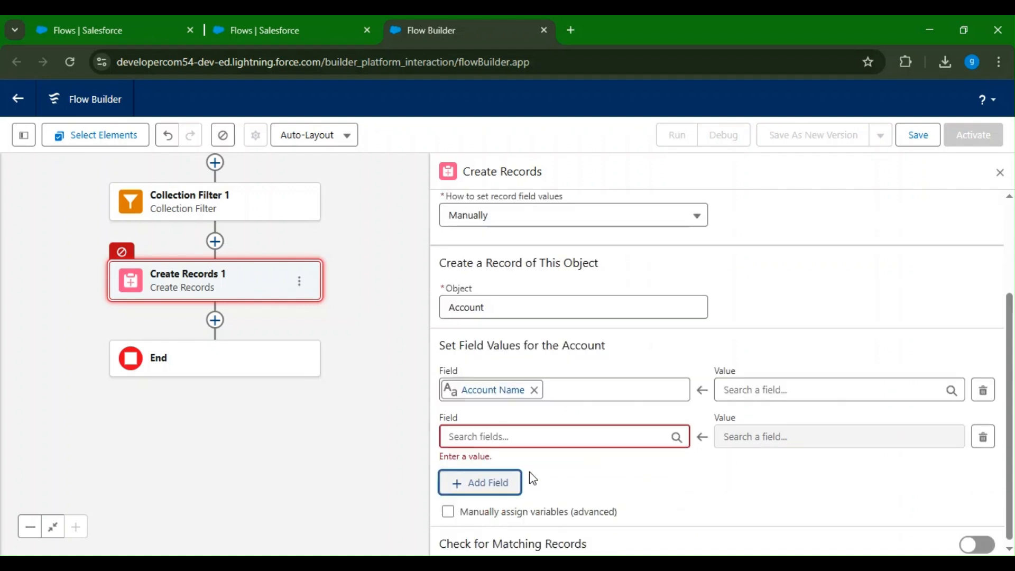
pyautogui.click(570, 427)
pyautogui.click(510, 238)
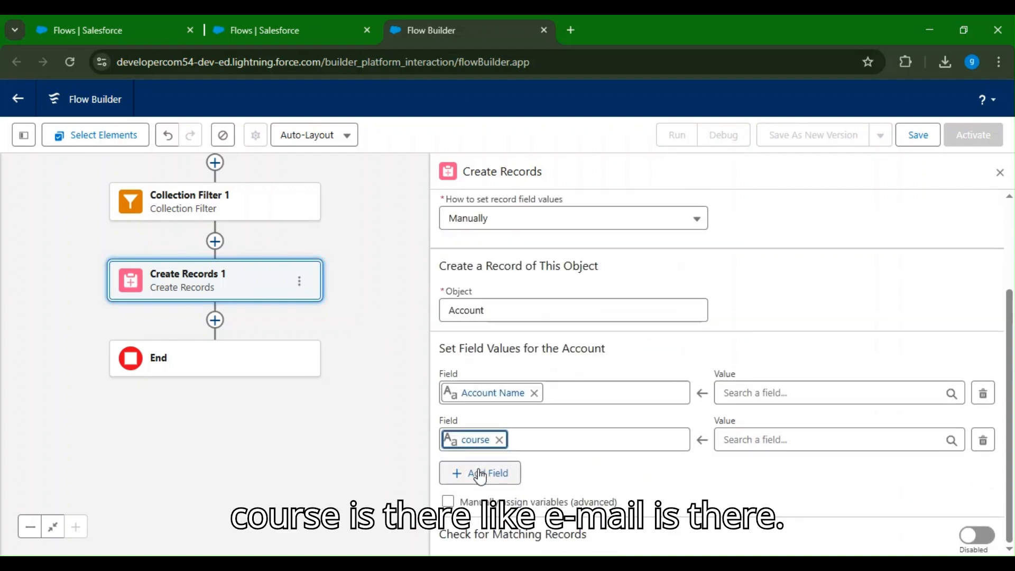
pyautogui.click(480, 474)
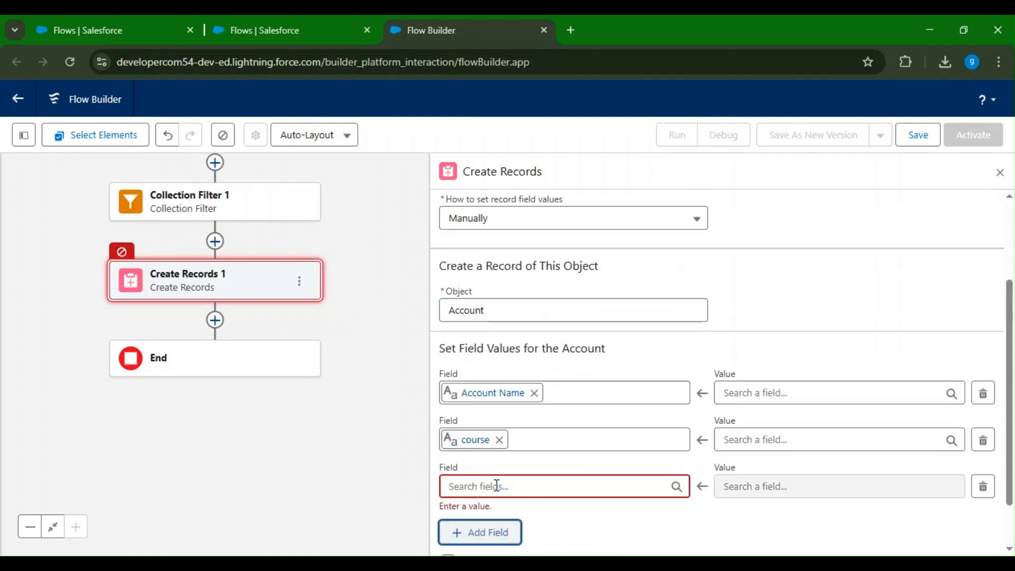
pyautogui.click(496, 485)
pyautogui.write('e')
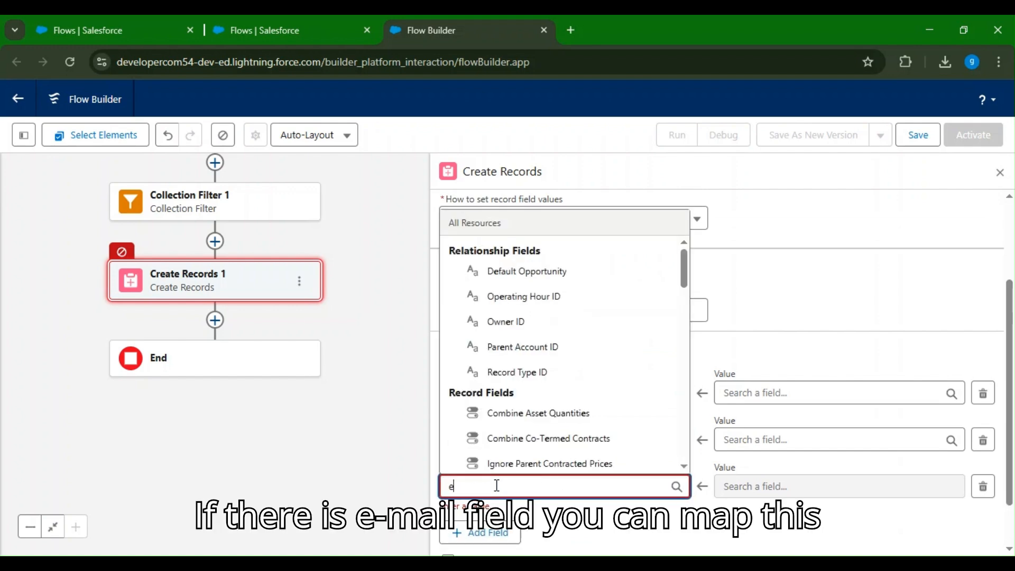
pyautogui.write('mai')
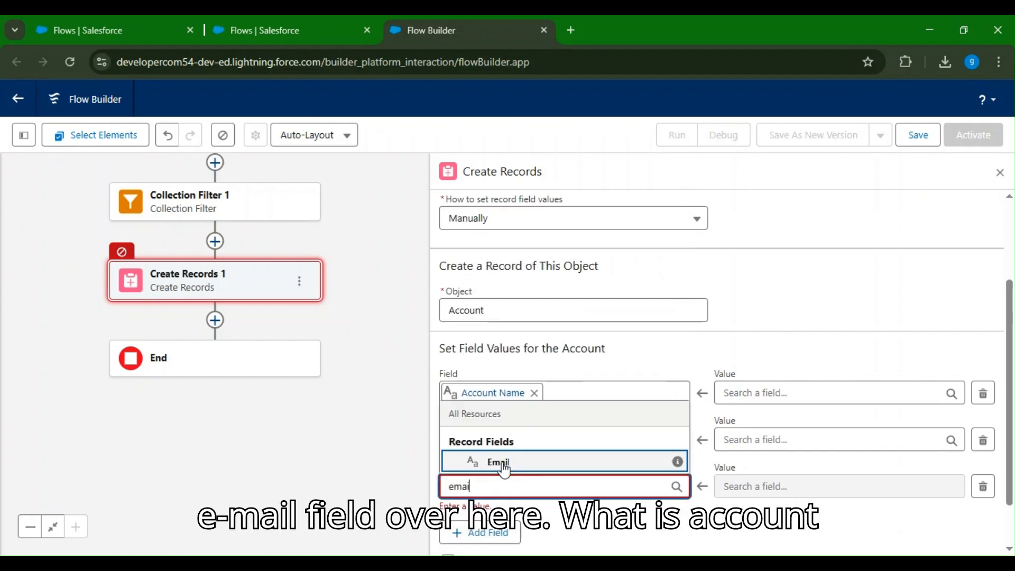
pyautogui.click(498, 461)
# Map the Account Name field to the value Form > firstName > First Name.
pyautogui.click(767, 401)
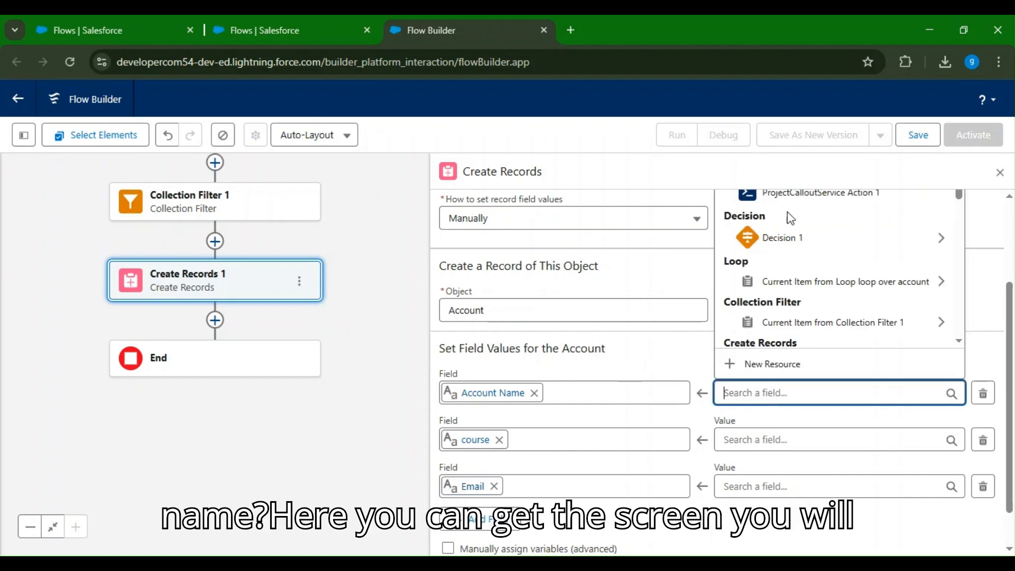
pyautogui.scroll(-5, 801, 285)
pyautogui.scroll(-3, 781, 264)
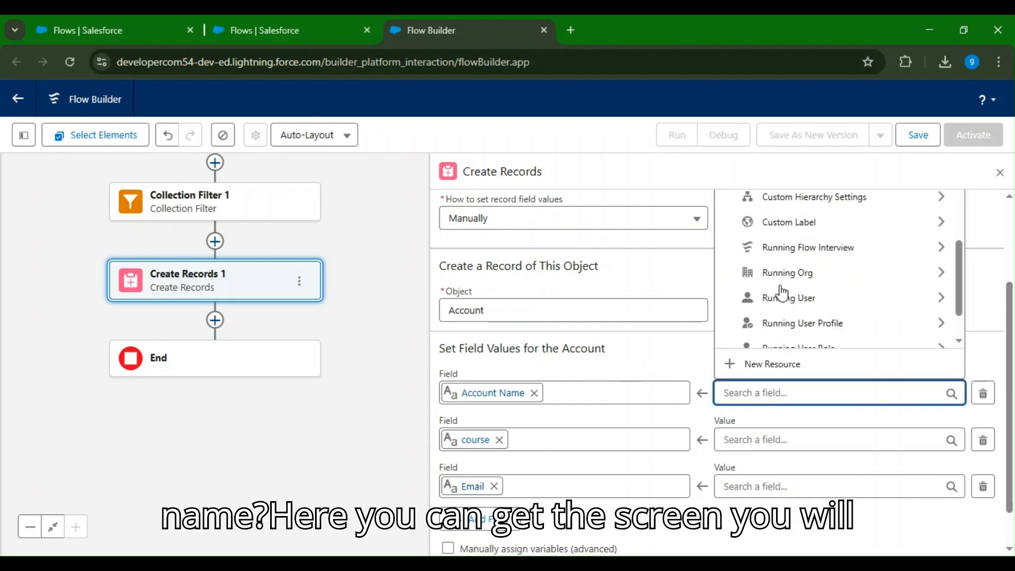
pyautogui.scroll(10, 785, 275)
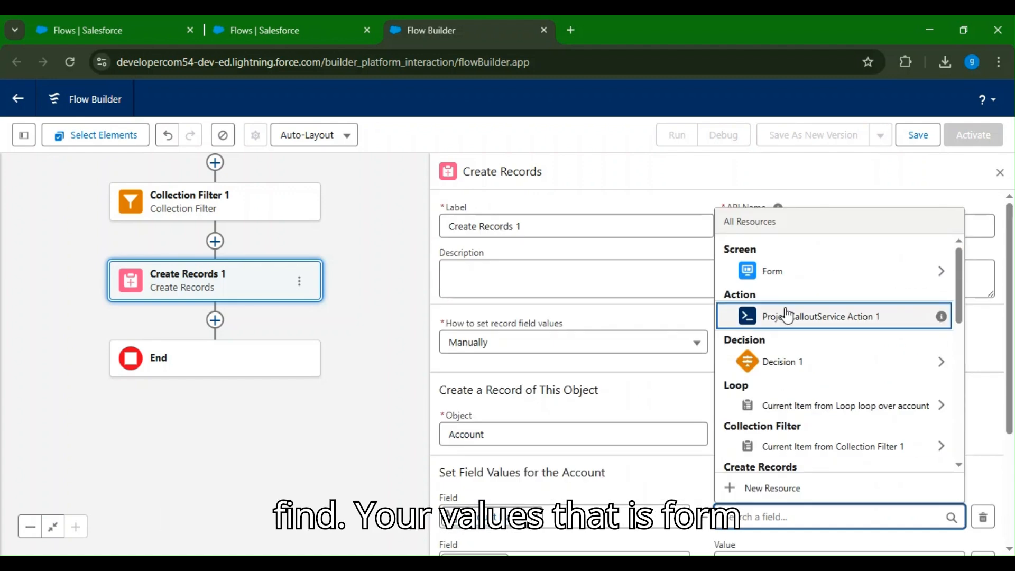
pyautogui.click(784, 273)
pyautogui.click(781, 435)
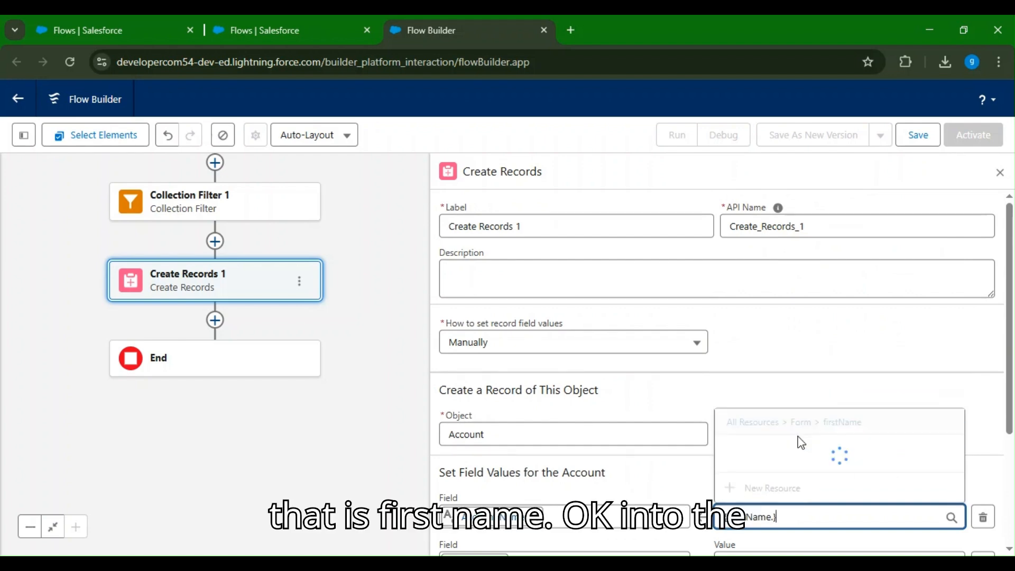
pyautogui.scroll(-3, 806, 465)
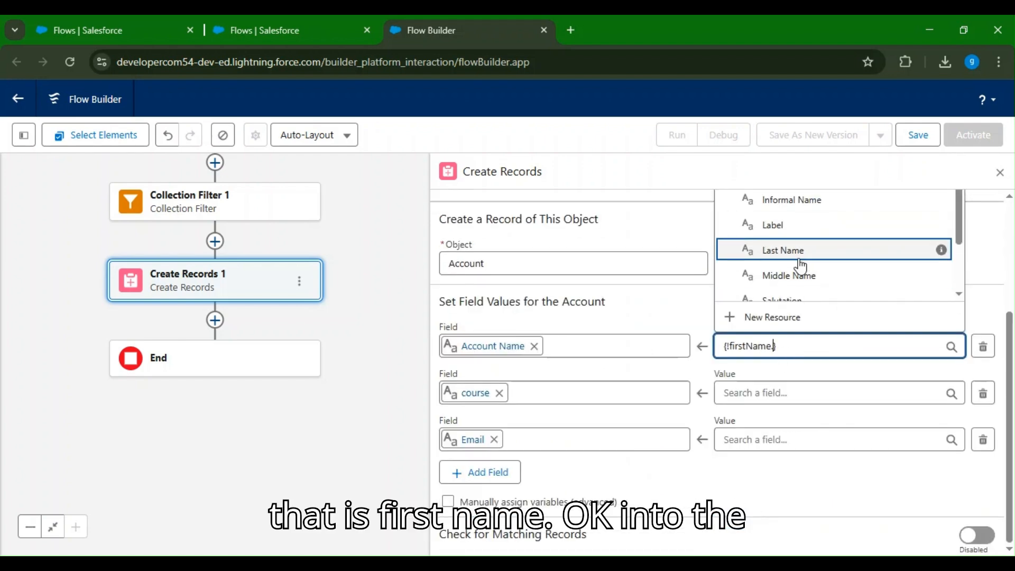
pyautogui.scroll(5, 800, 270)
pyautogui.click(795, 299)
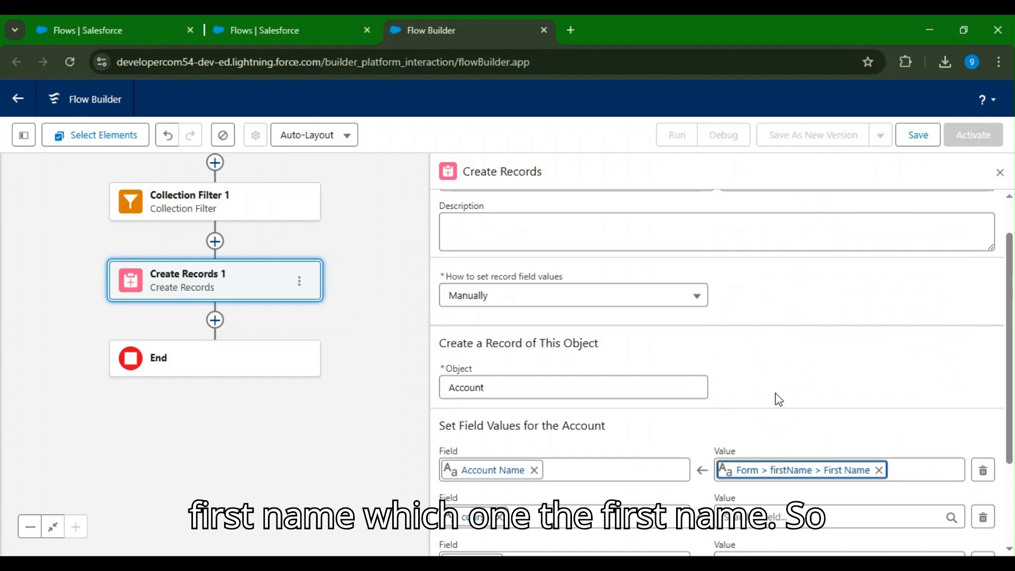
# Map the Email field to Form > email > Value and close the Create Records settings.
pyautogui.scroll(-2, 775, 398)
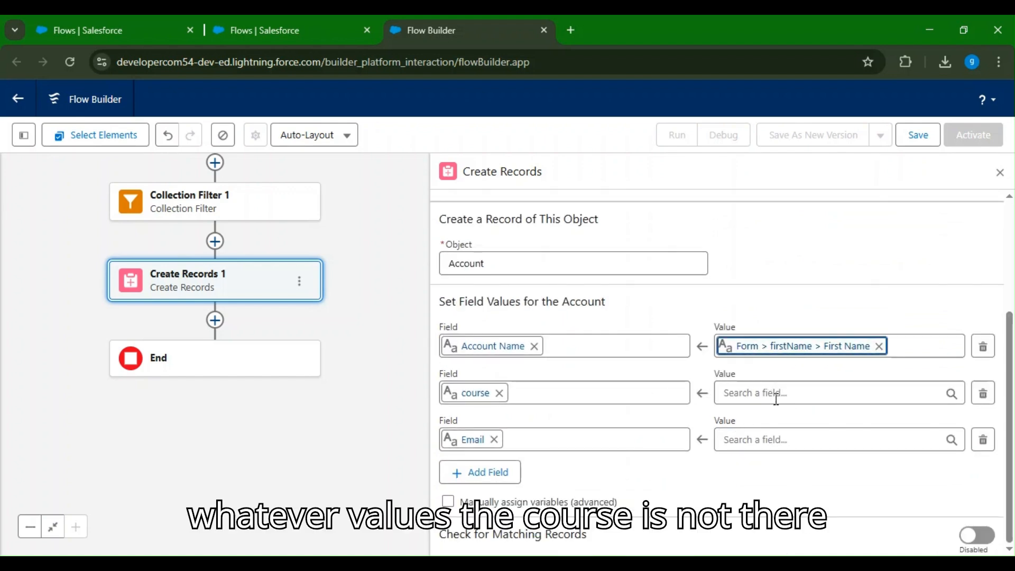
pyautogui.click(821, 444)
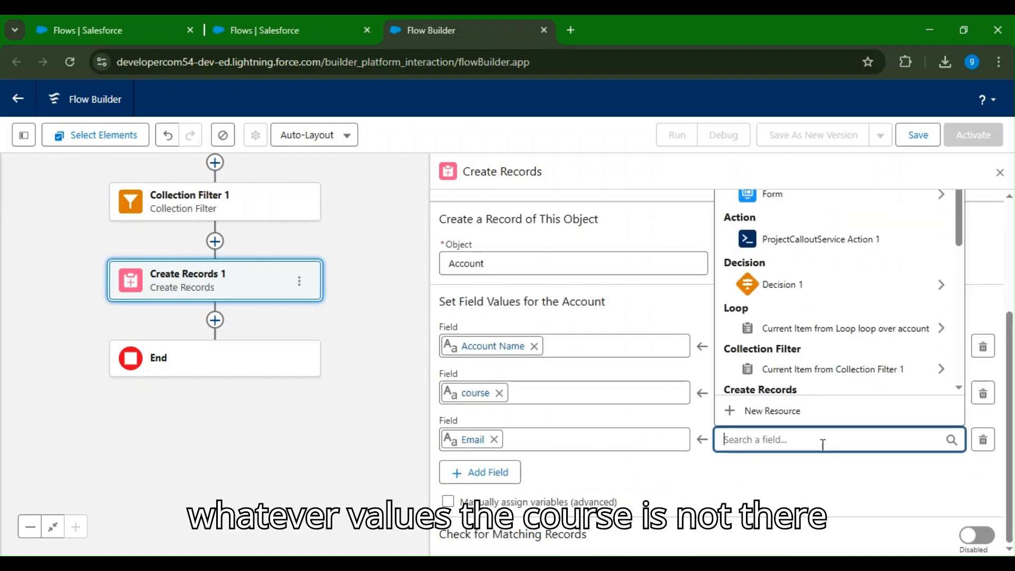
pyautogui.click(808, 201)
pyautogui.click(786, 333)
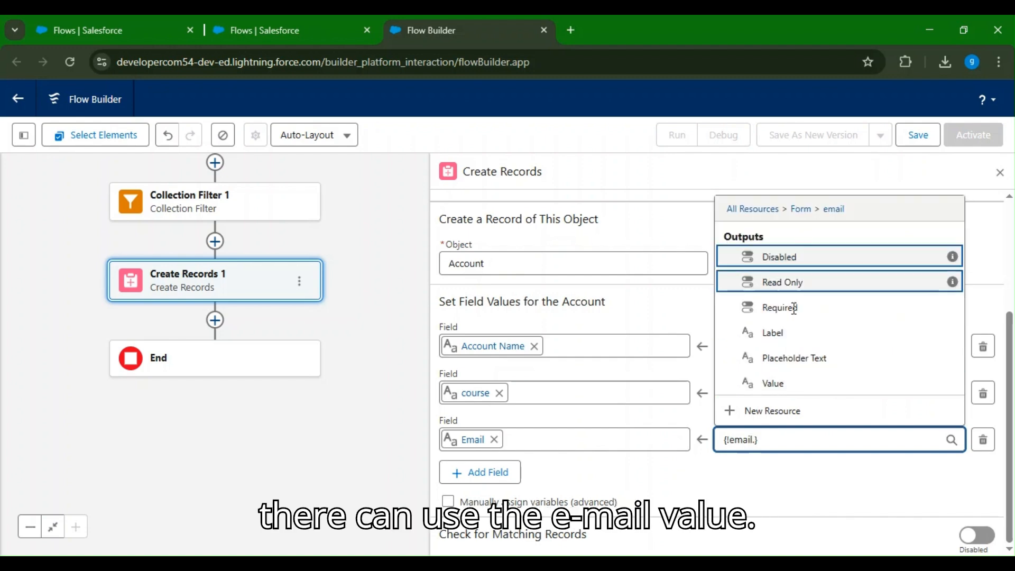
pyautogui.click(775, 384)
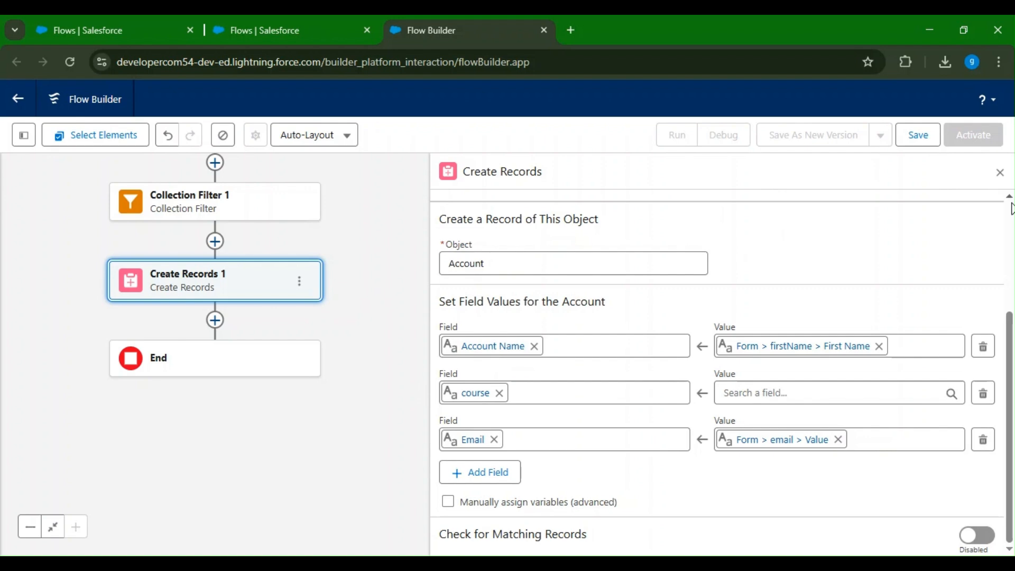
pyautogui.click(999, 176)
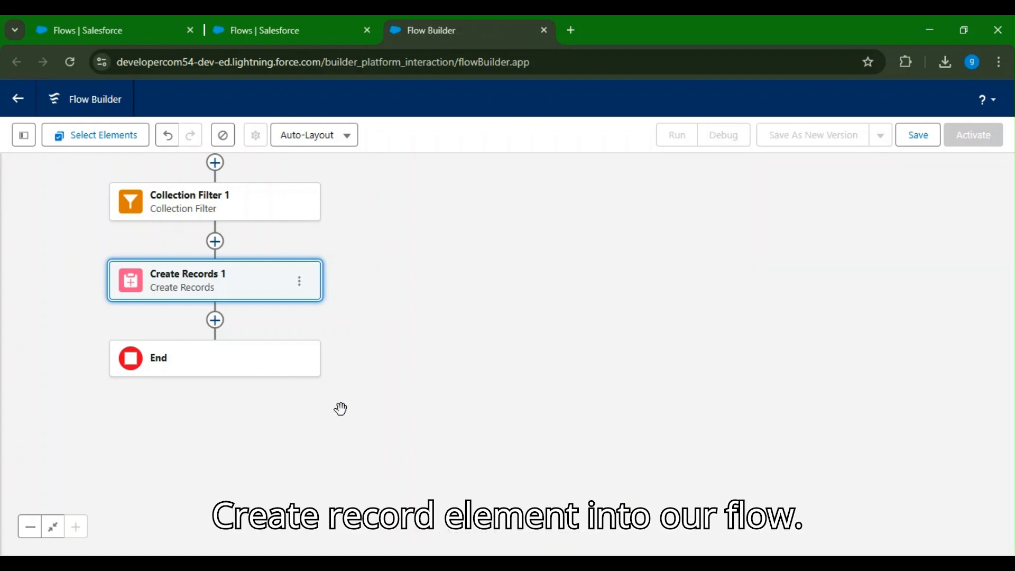
# Add an Update Records element between Create Records 1 and End.
pyautogui.click(362, 228)
pyautogui.scroll(-5, 359, 328)
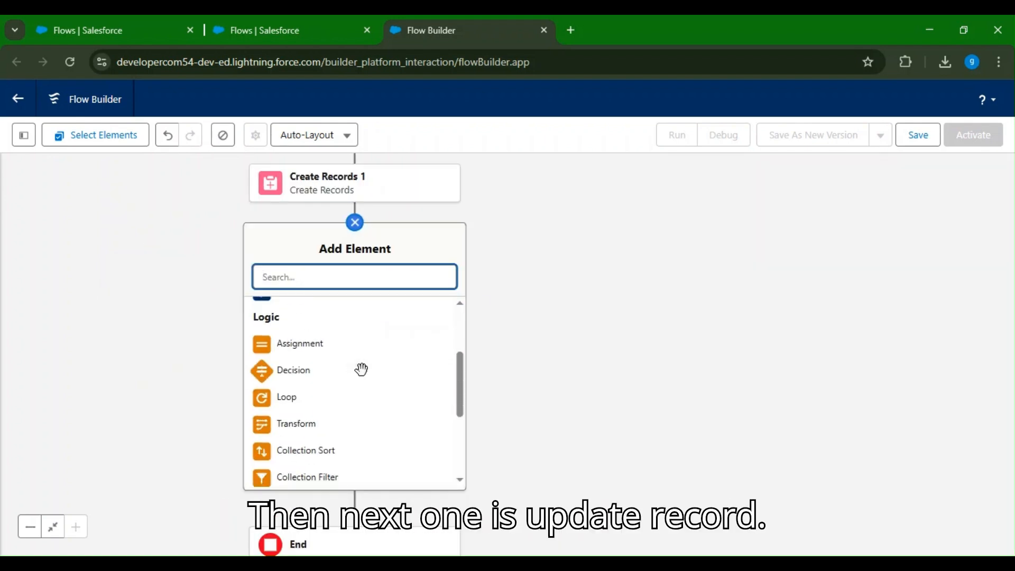
pyautogui.click(355, 423)
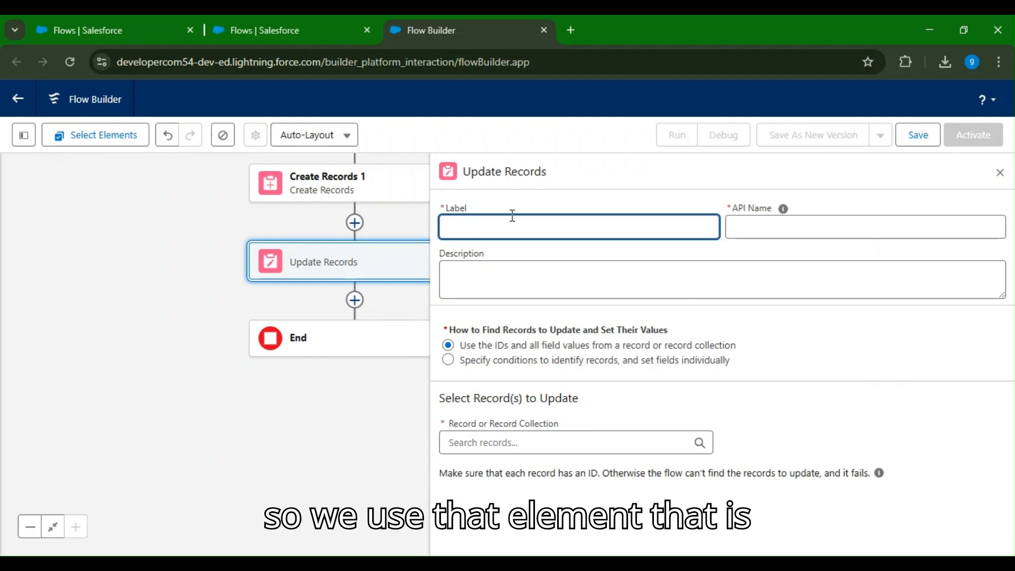
# Examine the records and collections offered as the Update Records source without selecting one.
pyautogui.click(570, 444)
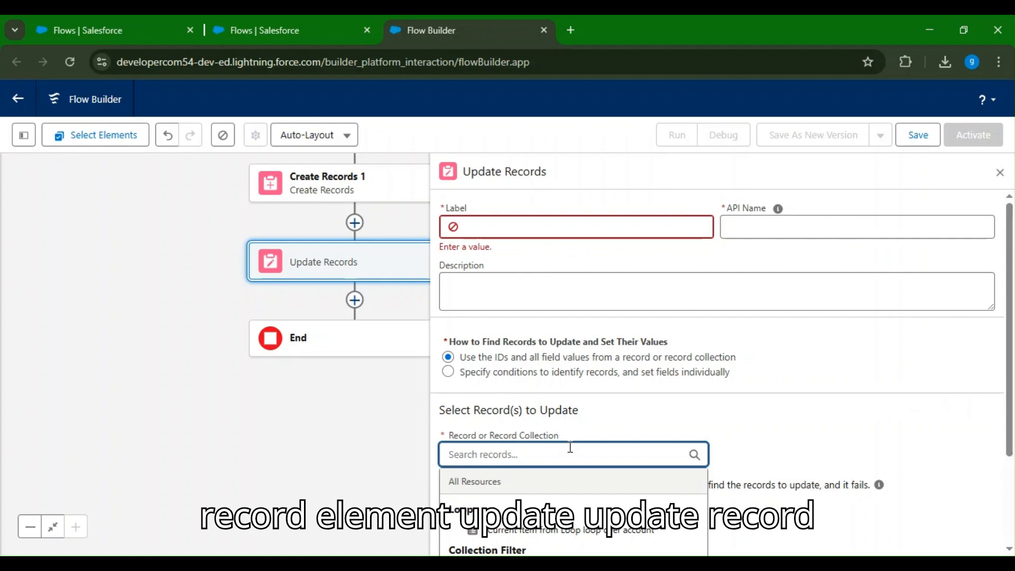
pyautogui.scroll(-2, 572, 447)
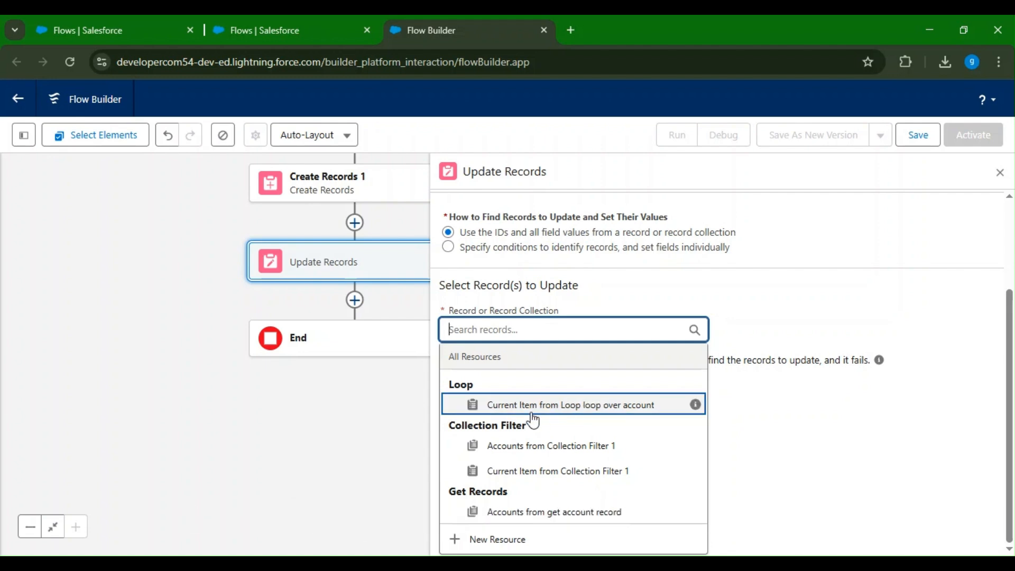
pyautogui.click(710, 313)
pyautogui.scroll(3, 710, 304)
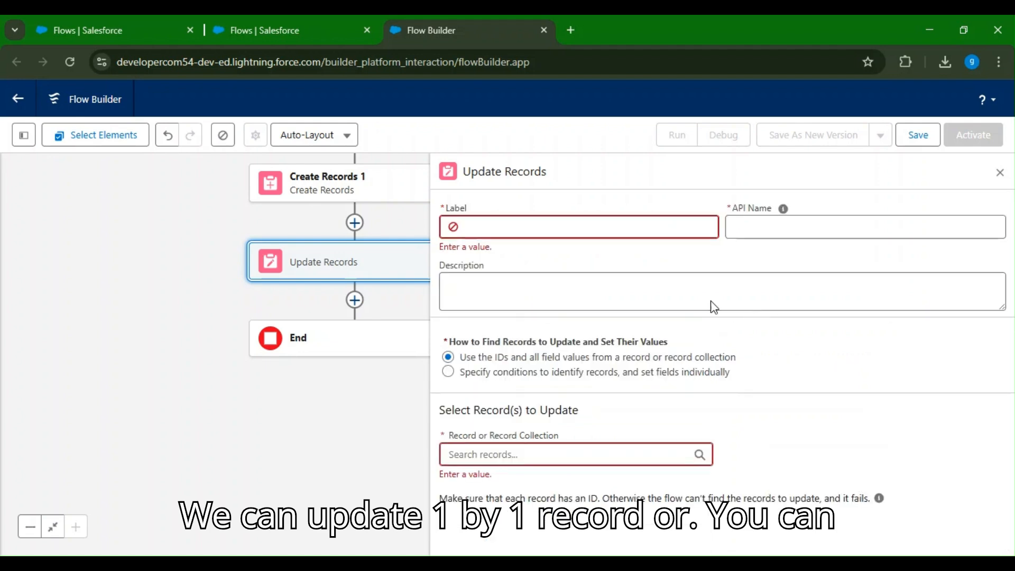
# Set Update Records to specify conditions and set fields individually, with Account as the object.
pyautogui.click(487, 377)
pyautogui.click(582, 451)
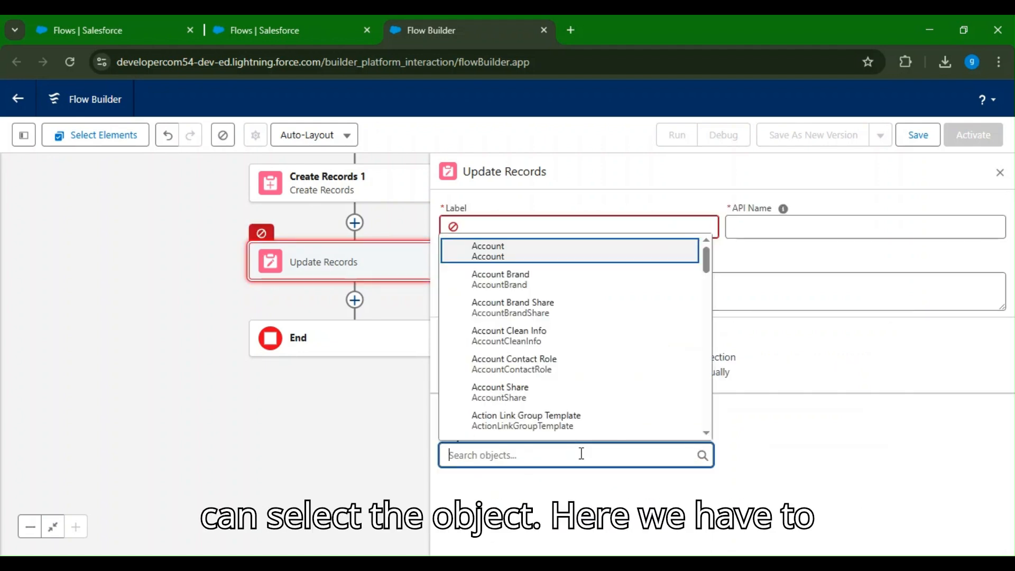
pyautogui.write('acc')
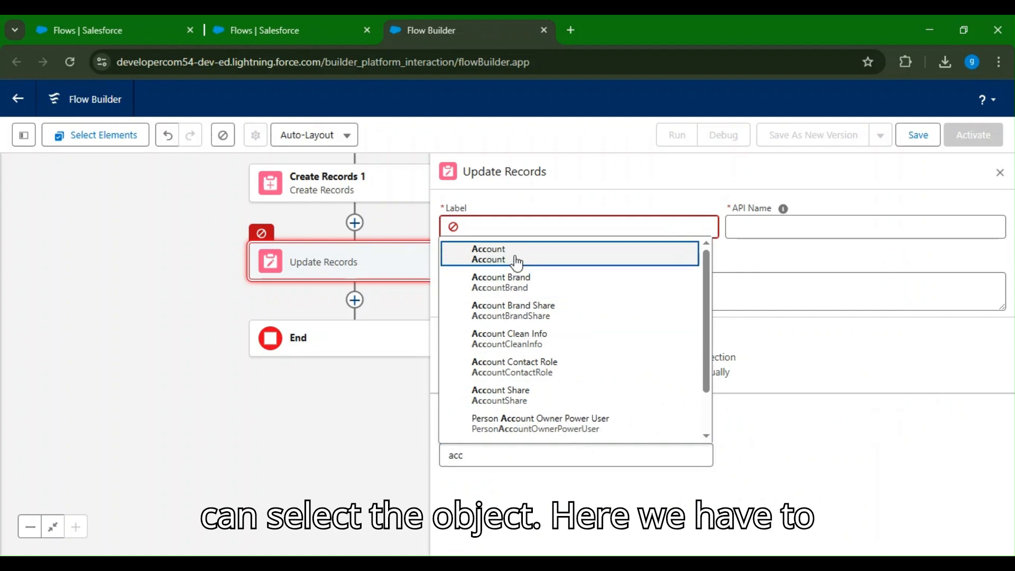
pyautogui.click(489, 254)
pyautogui.scroll(-3, 668, 462)
pyautogui.scroll(-2, 669, 462)
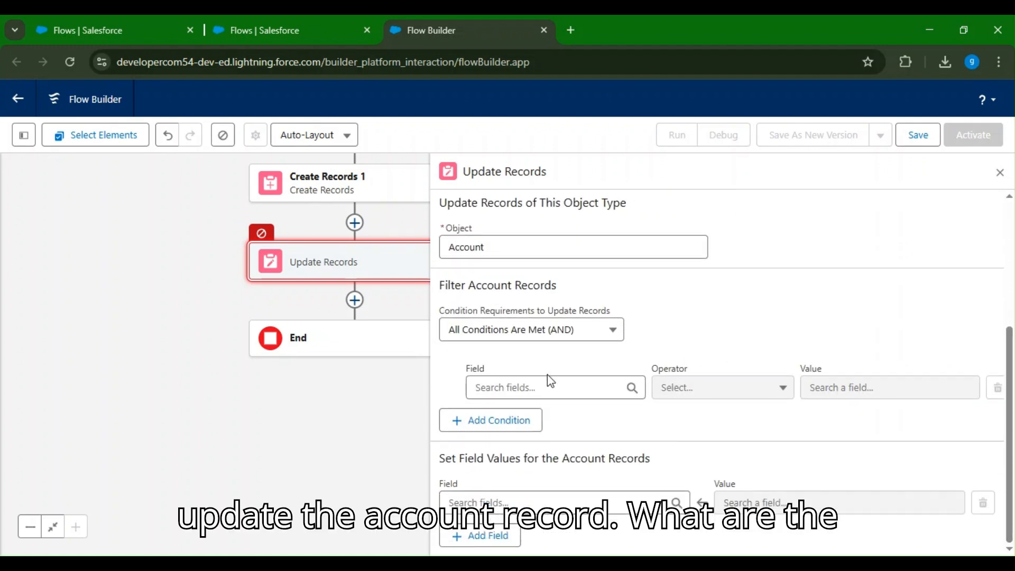
# Filter the Account records to update with the condition Account Source Equals Referral.
pyautogui.click(544, 386)
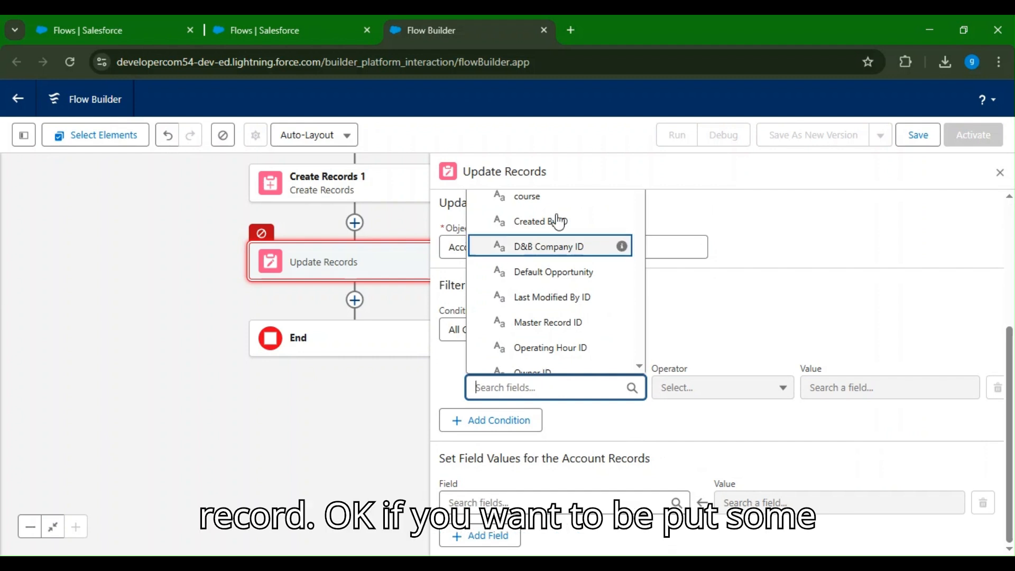
pyautogui.scroll(-5, 539, 296)
pyautogui.scroll(-5, 538, 313)
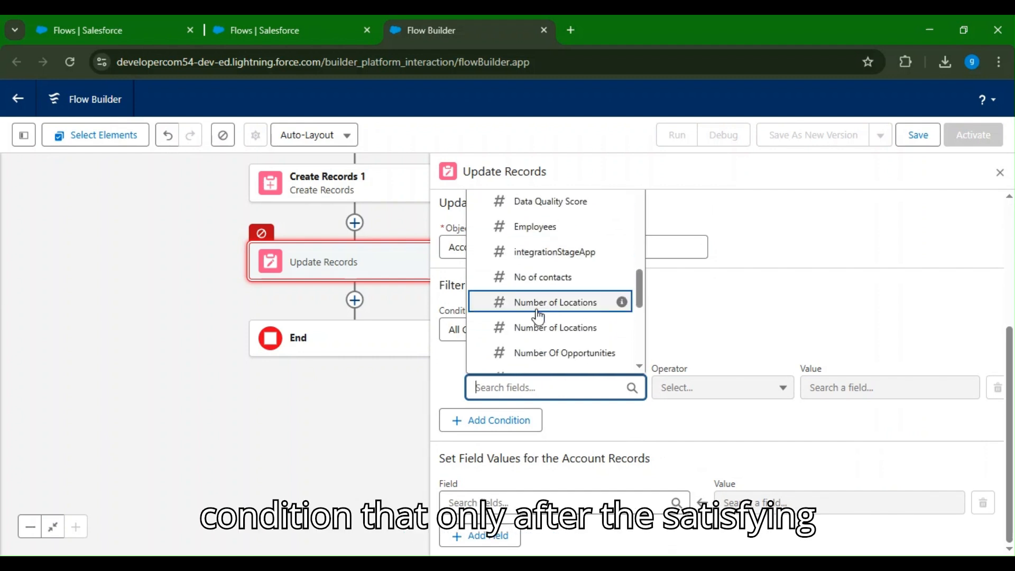
pyautogui.scroll(-5, 538, 315)
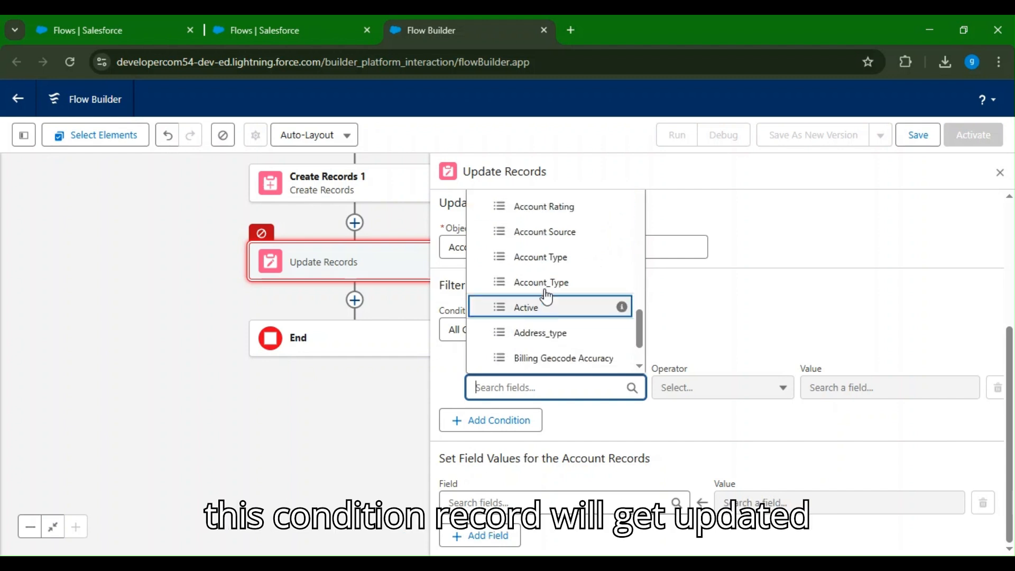
pyautogui.click(547, 232)
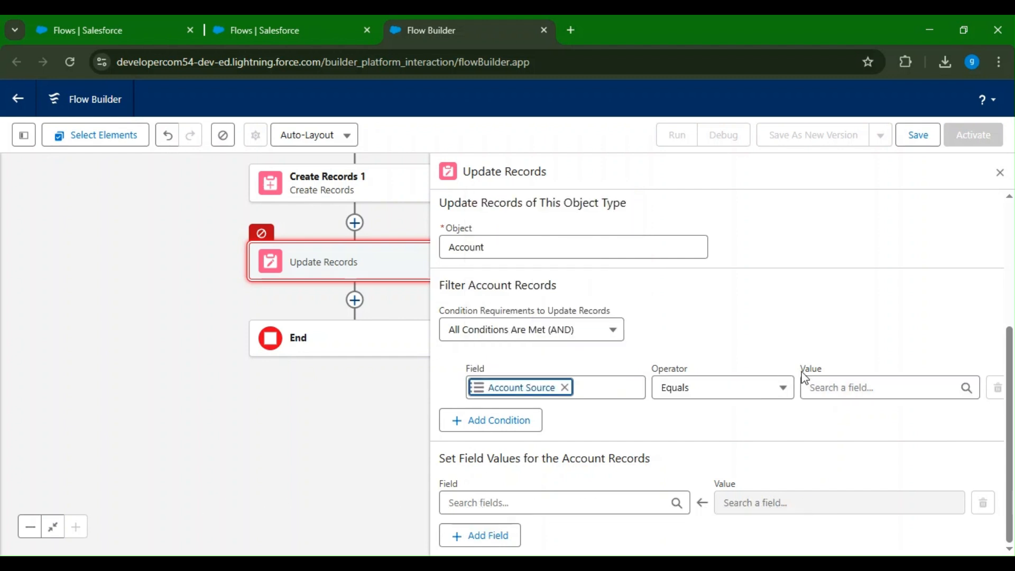
pyautogui.click(851, 386)
pyautogui.click(856, 266)
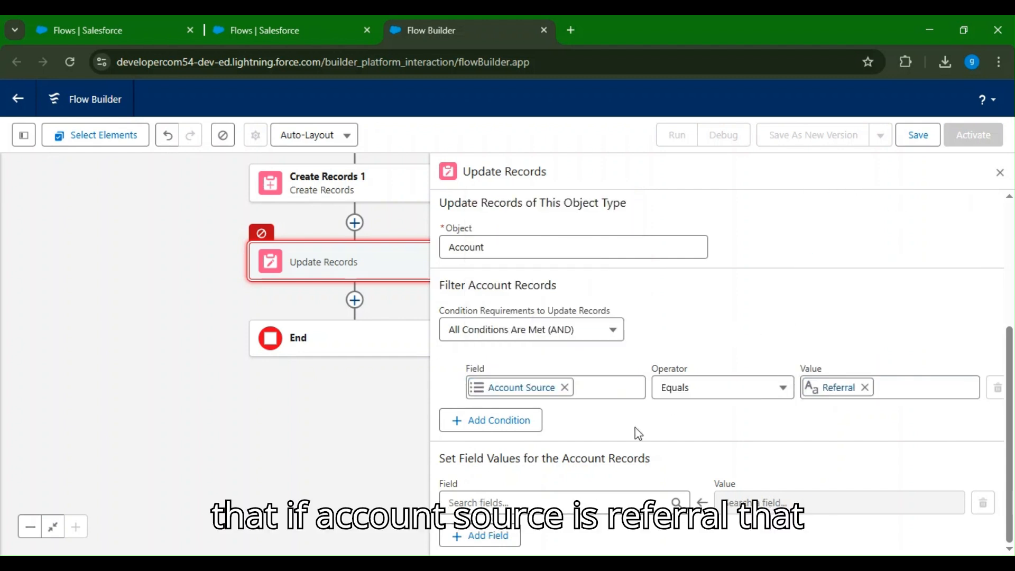
pyautogui.click(528, 503)
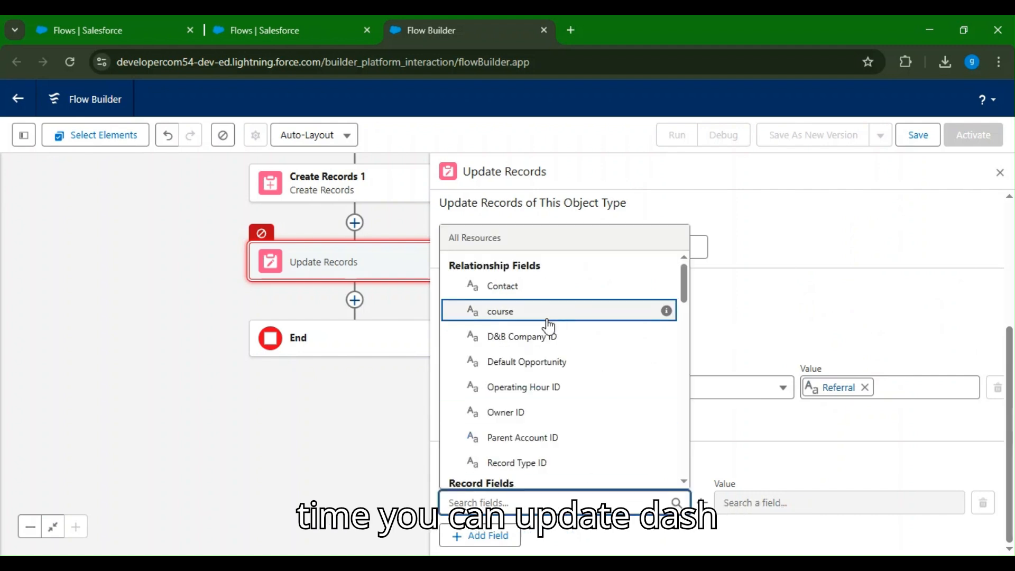
pyautogui.click(514, 290)
pyautogui.click(765, 499)
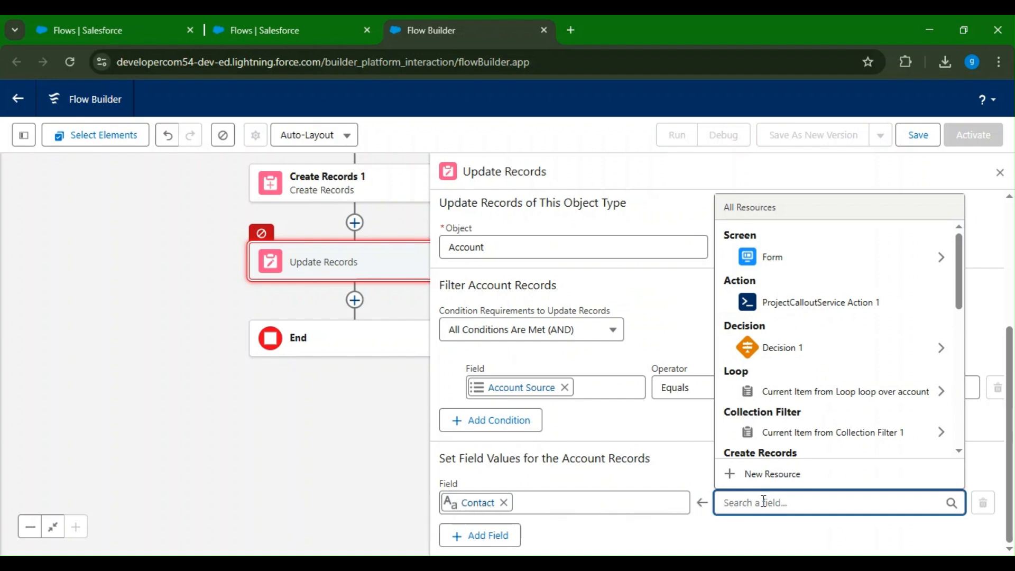
pyautogui.click(504, 502)
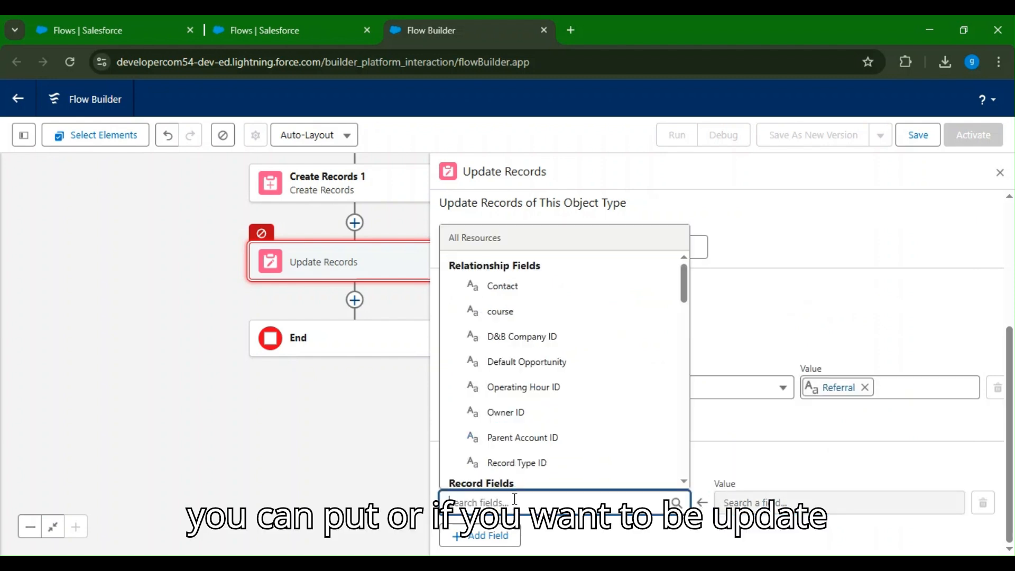
# Choose city as the field to set on the filtered Account records.
pyautogui.scroll(-3, 574, 397)
pyautogui.scroll(-10, 574, 397)
pyautogui.scroll(2, 508, 402)
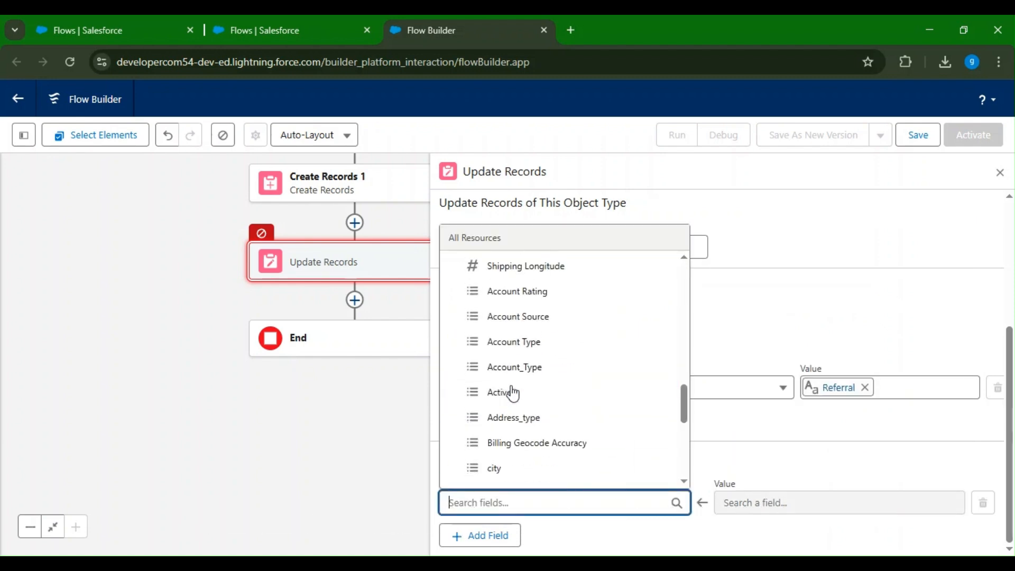
pyautogui.click(516, 459)
# Set the city value to delhi and reselect city as the field to update.
pyautogui.click(761, 502)
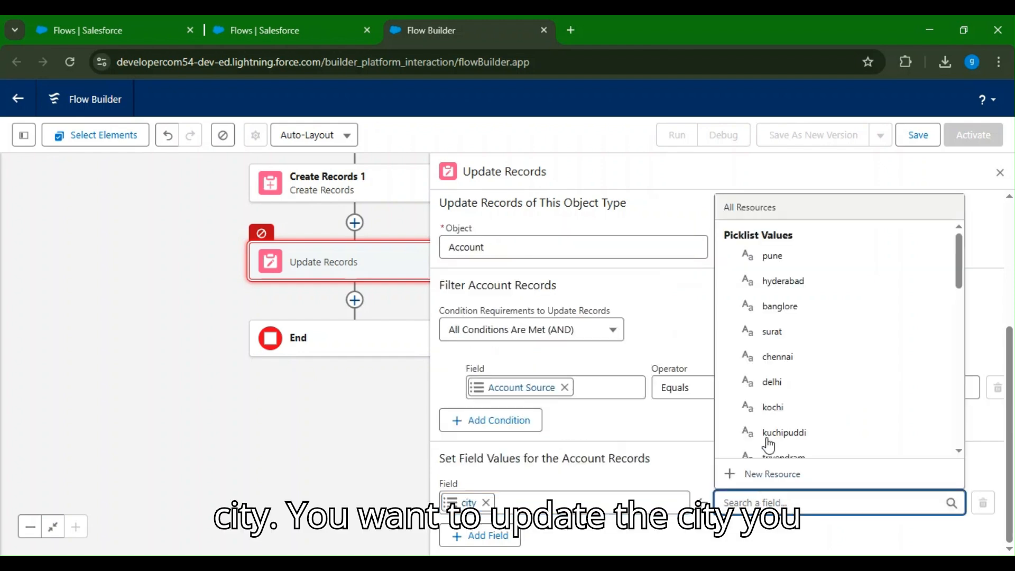
pyautogui.click(767, 382)
pyautogui.click(677, 501)
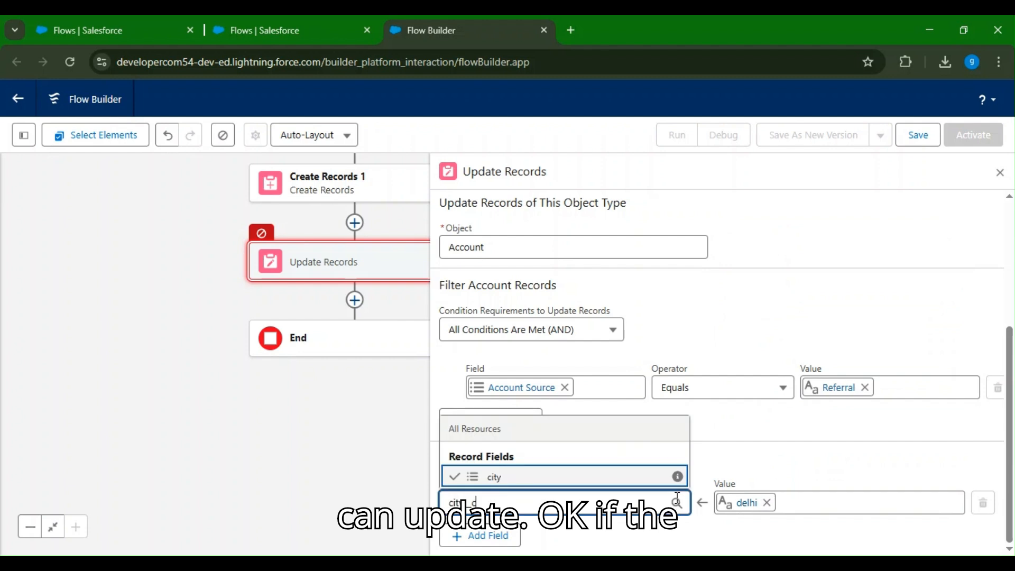
pyautogui.click(647, 476)
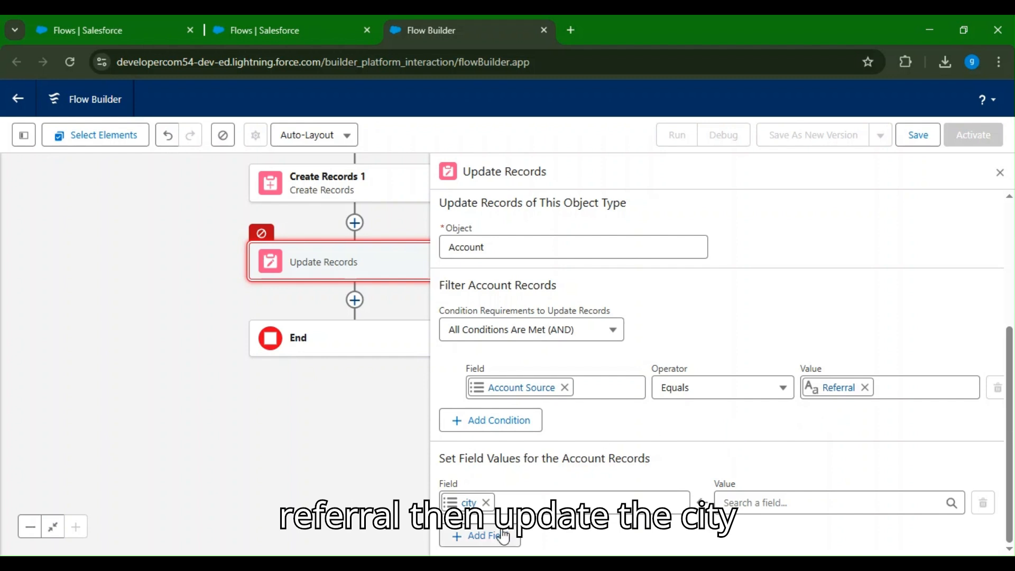
# Set the city value to banglore and close the Update Records settings.
pyautogui.click(776, 503)
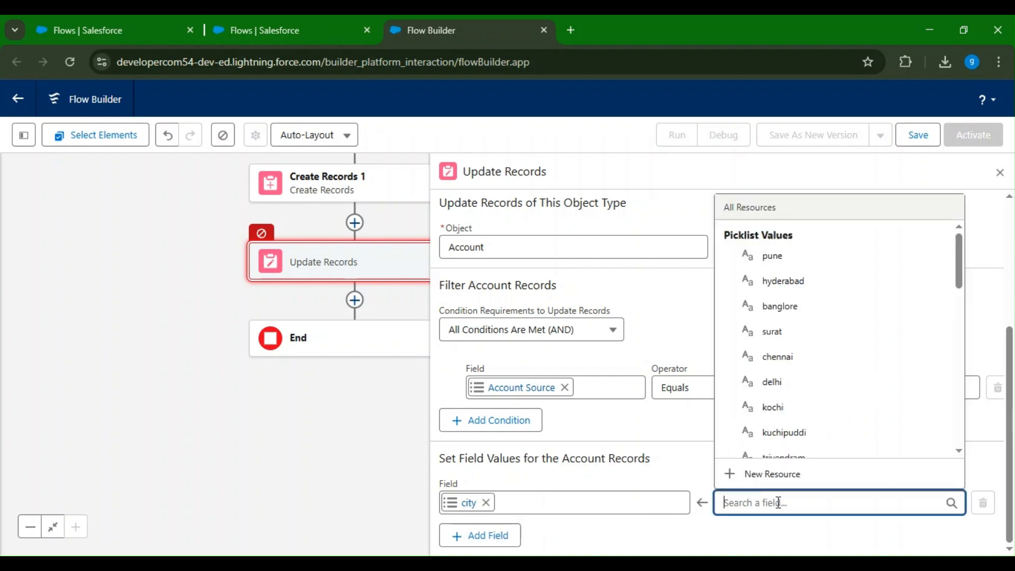
pyautogui.click(776, 307)
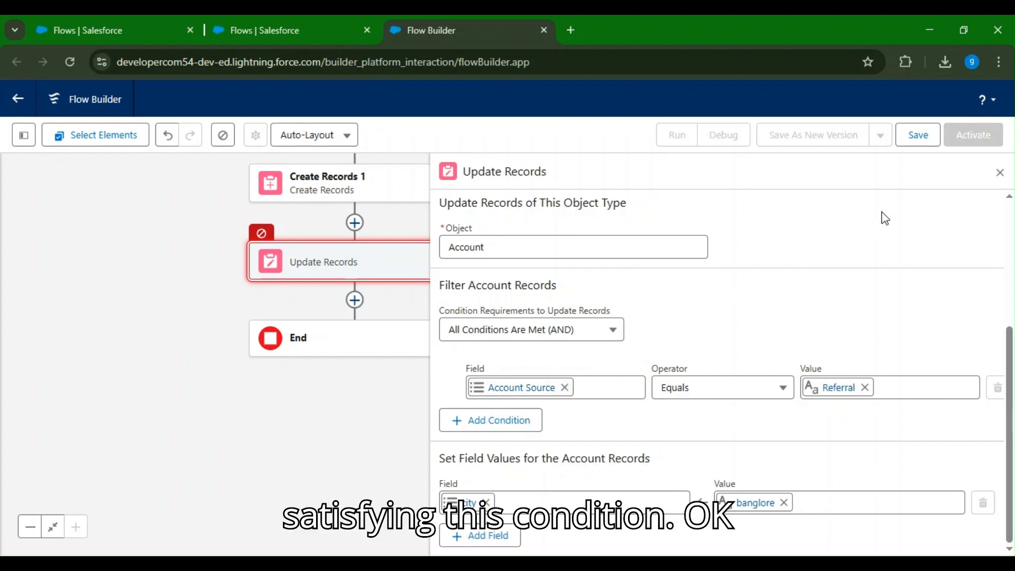
pyautogui.click(1000, 173)
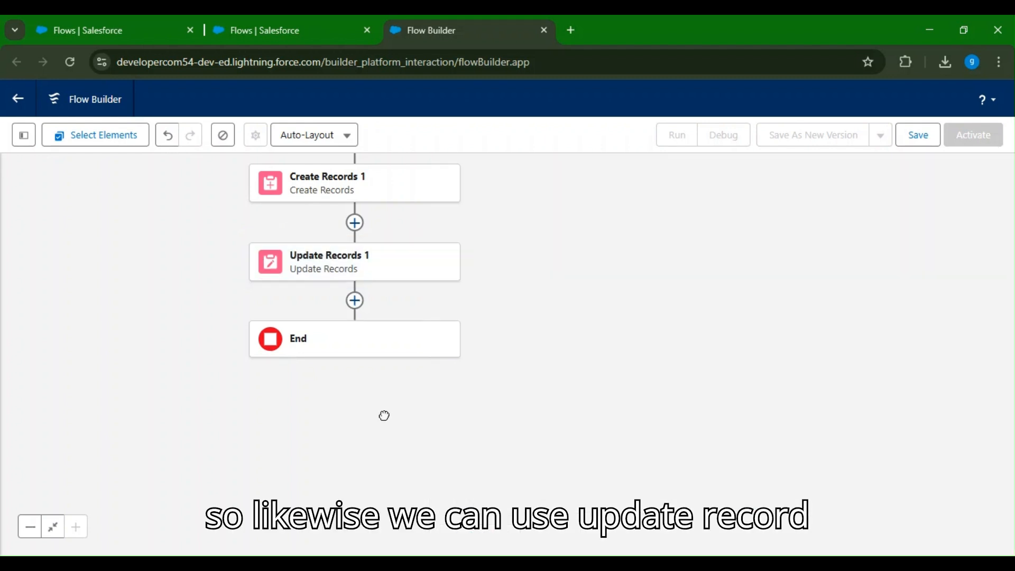
# Open the get account record element's settings and examine the options for how many records to store.
pyautogui.moveTo(384, 415); pyautogui.dragTo(395, 388)
pyautogui.click(365, 273)
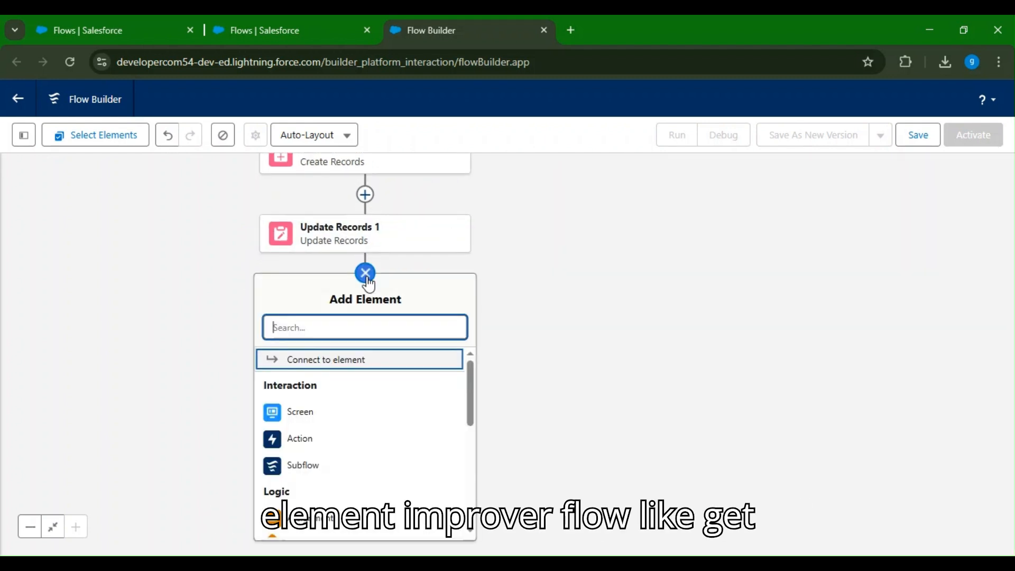
pyautogui.scroll(-6, 359, 382)
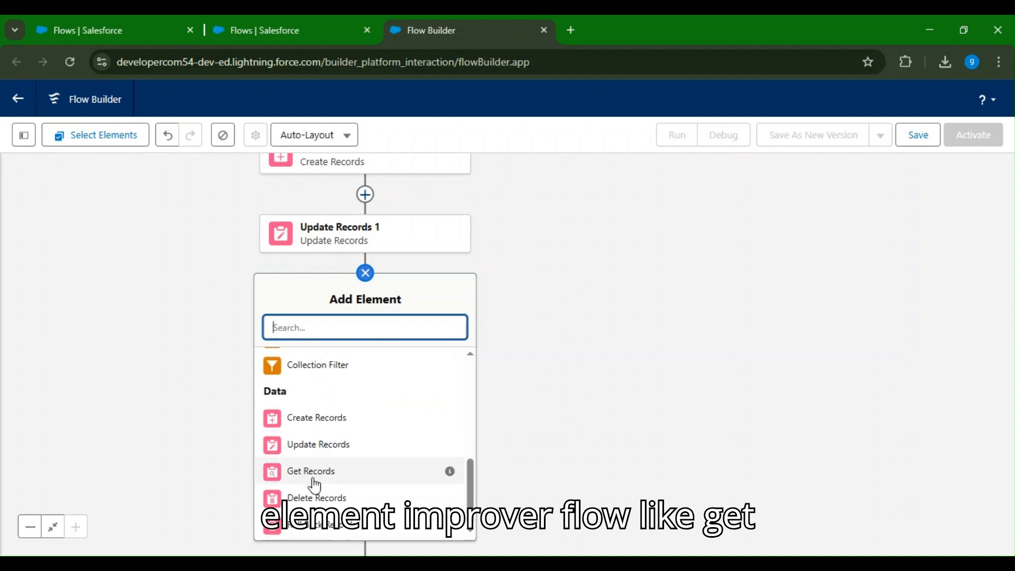
pyautogui.scroll(12, 510, 310)
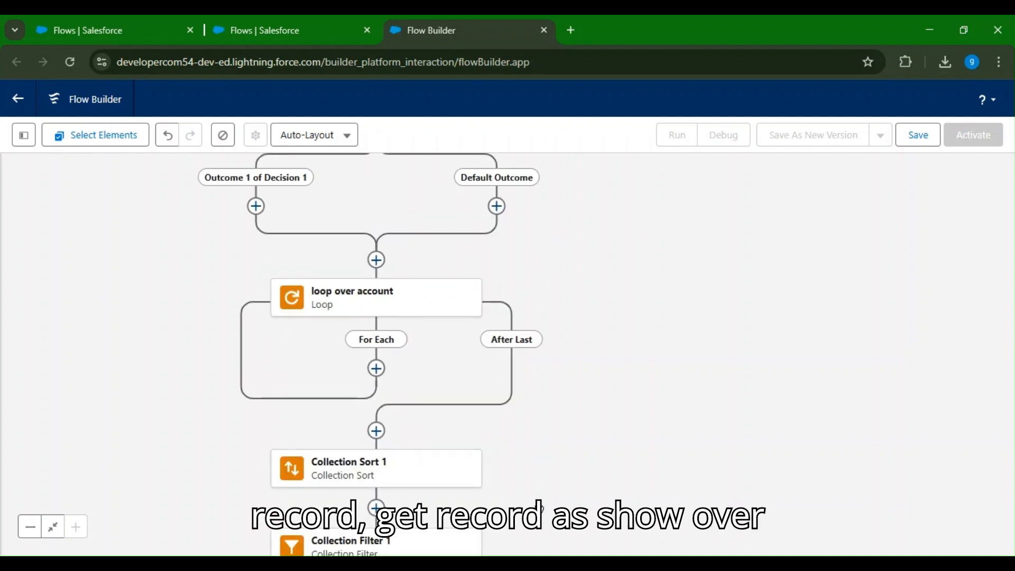
pyautogui.scroll(3, 360, 296)
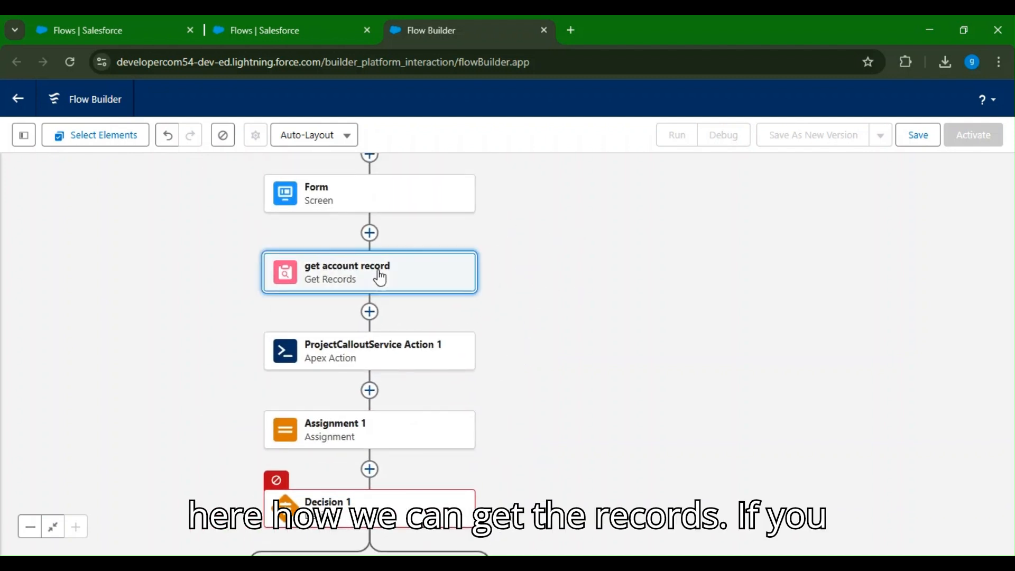
pyautogui.click(380, 279)
pyautogui.scroll(-5, 652, 400)
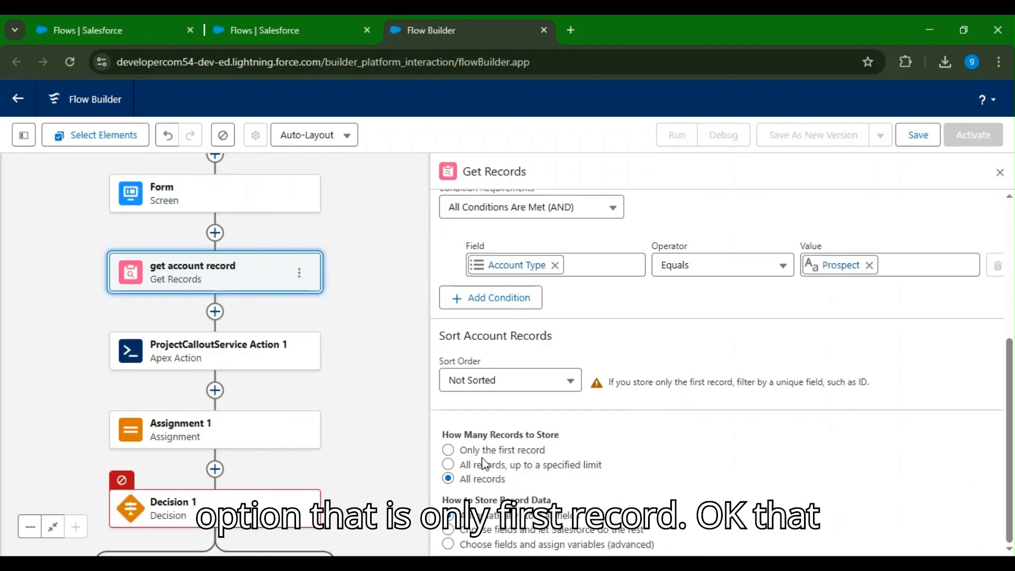
# Make get account record store all records up to a specified limit, with a maximum of 200.
pyautogui.click(561, 465)
pyautogui.scroll(-1, 529, 471)
pyautogui.click(445, 481)
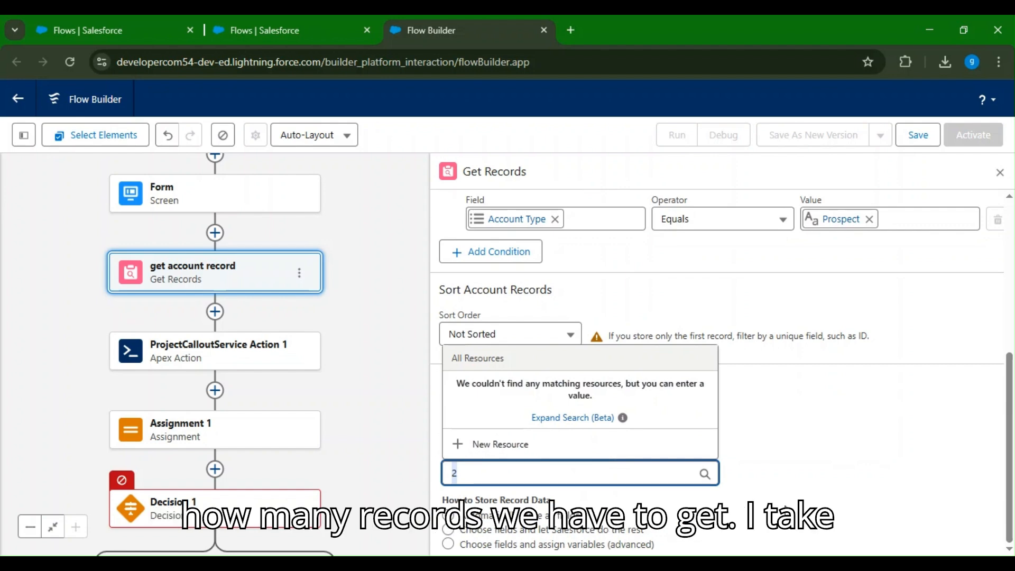
pyautogui.write('00')
pyautogui.click(788, 511)
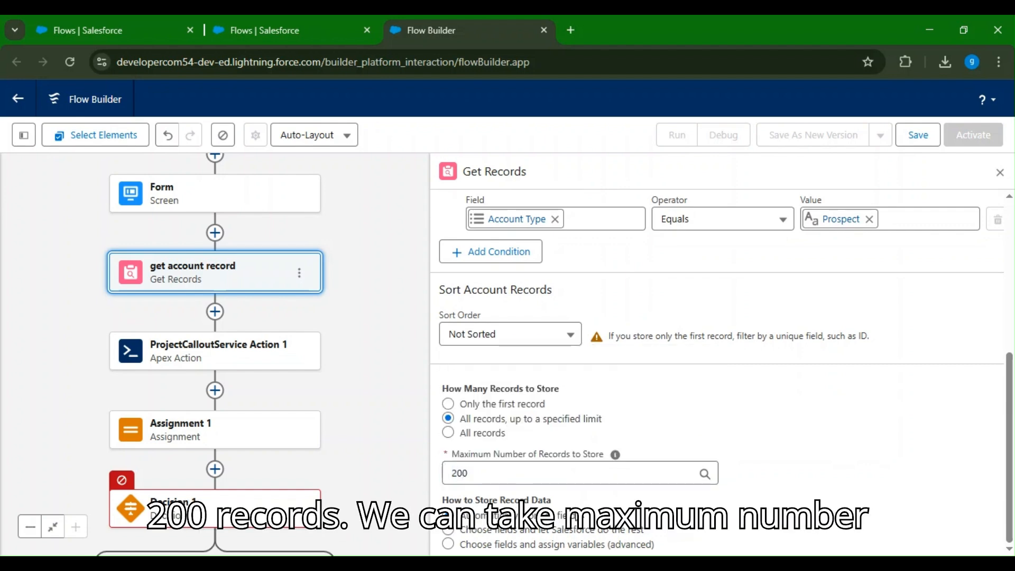
pyautogui.doubleClick(510, 479)
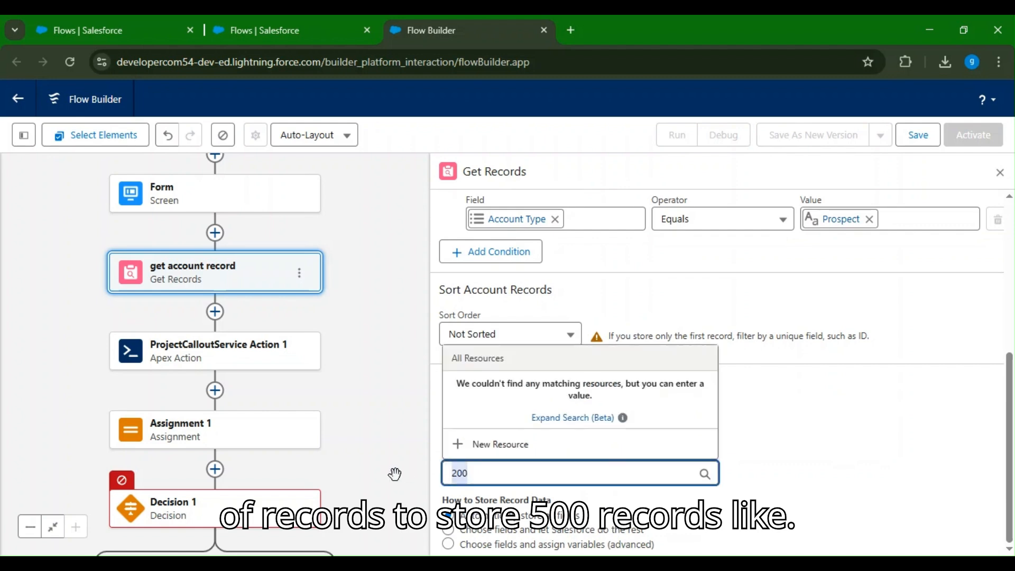
pyautogui.click(936, 441)
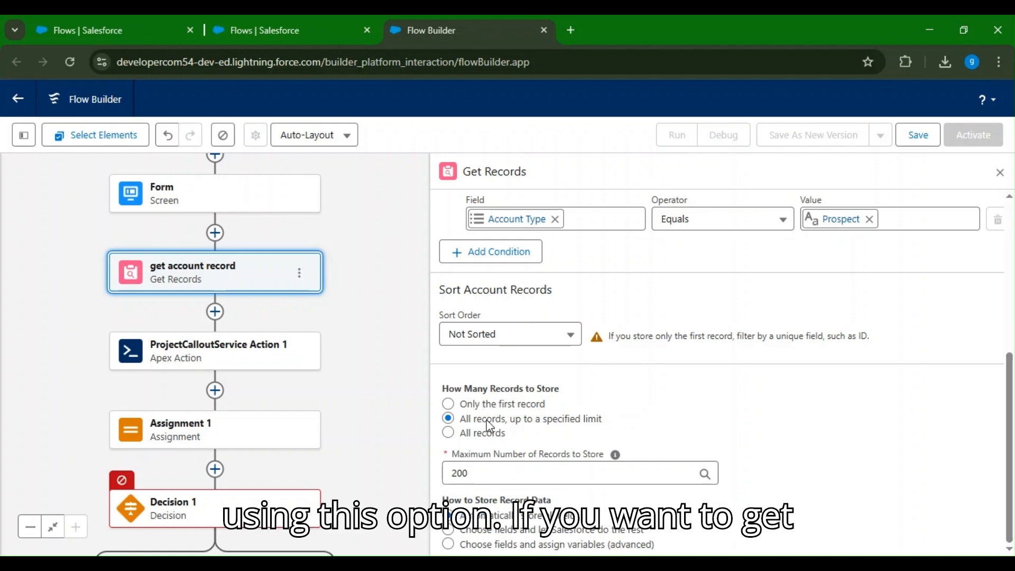
# Set the maximum number of records to store to 10 in get account record.
pyautogui.click(484, 471)
pyautogui.press('BackSpace')
pyautogui.press('BackSpace')
pyautogui.press('BackSpace')
pyautogui.write('100')
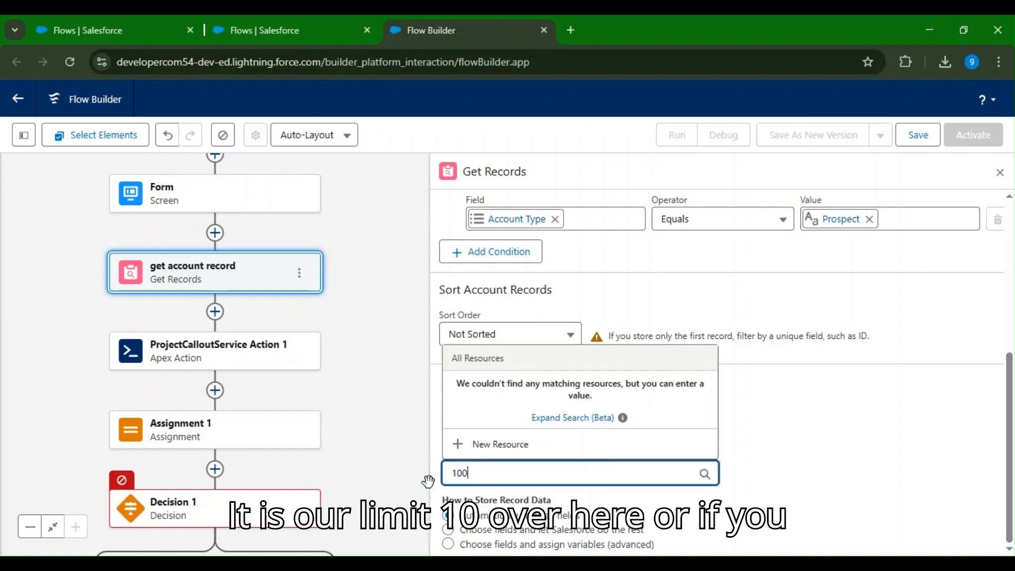
pyautogui.press('BackSpace')
pyautogui.click(742, 499)
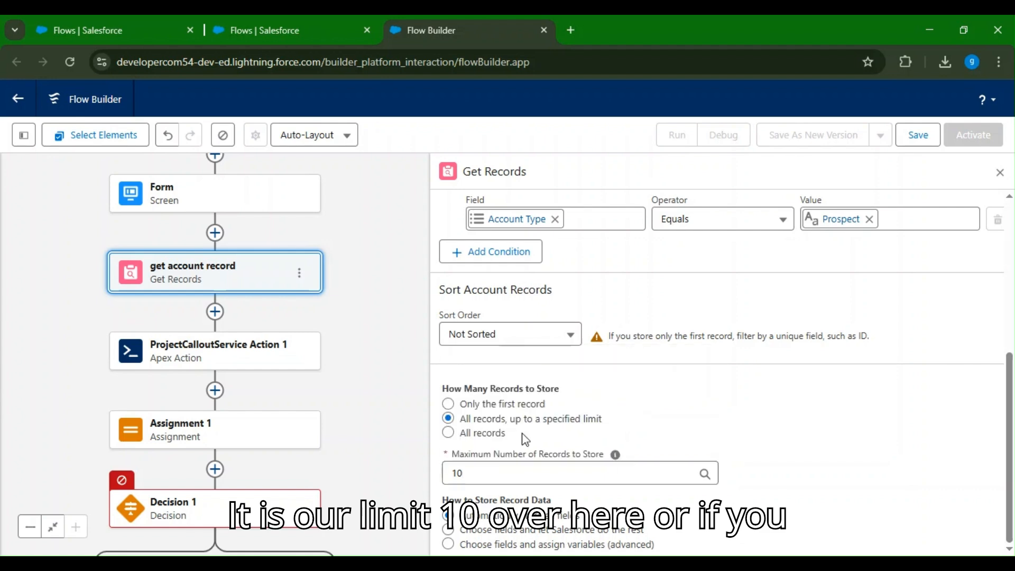
# Return get account record to storing all records and close its settings.
pyautogui.click(469, 435)
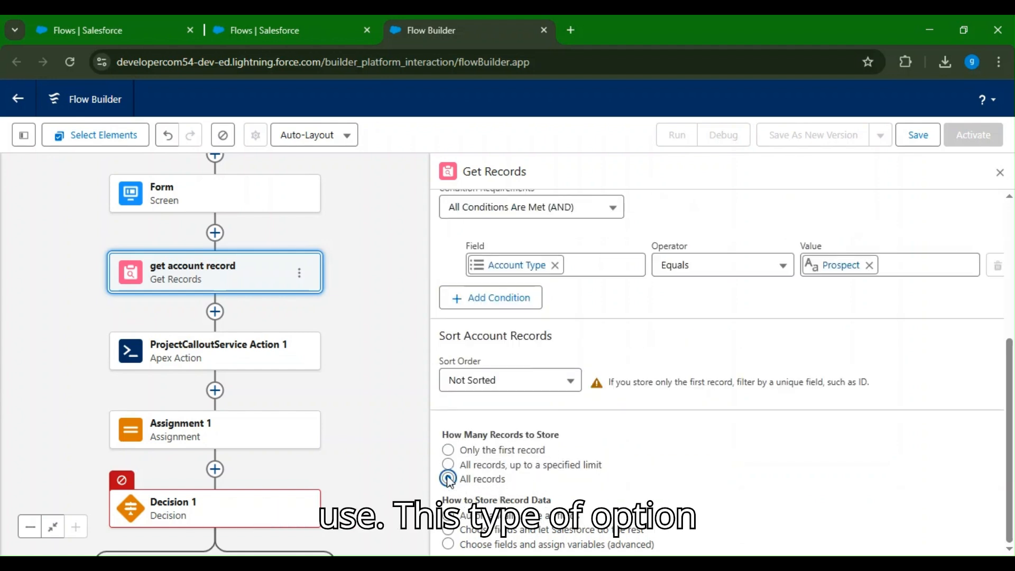
pyautogui.moveTo(377, 440); pyautogui.dragTo(494, 296)
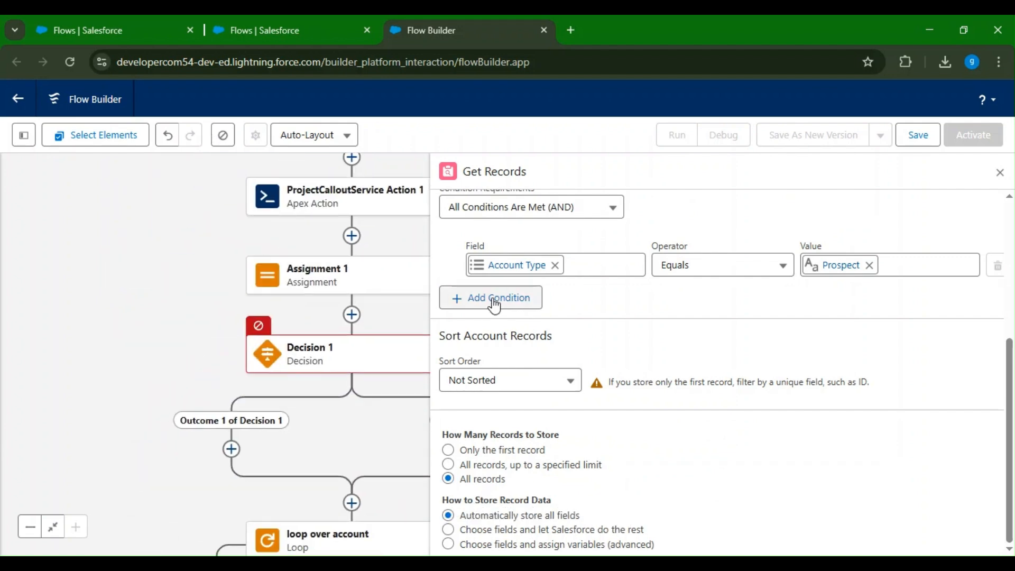
pyautogui.click(998, 174)
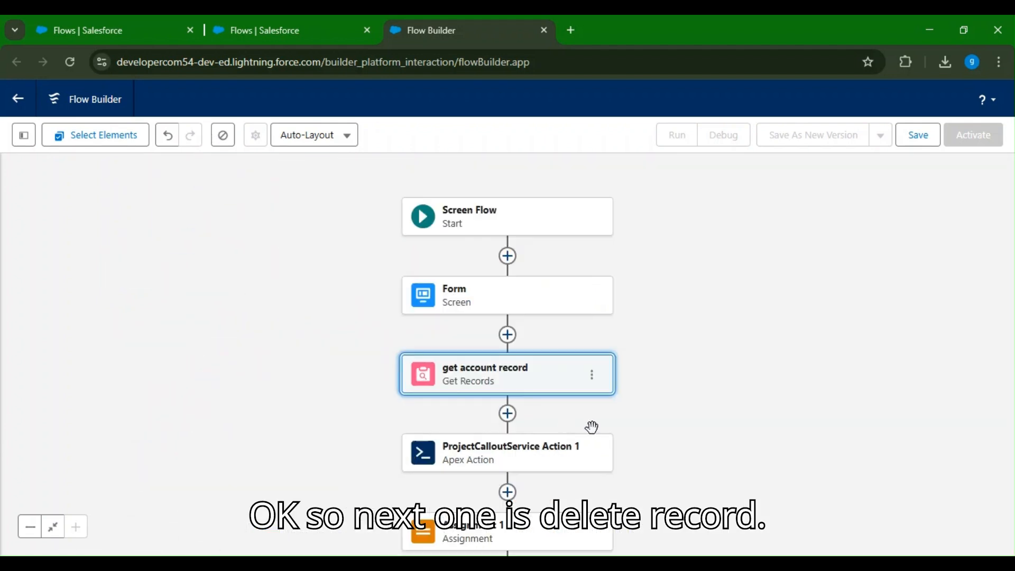
# Add a Delete Records element between Update Records 1 and End.
pyautogui.moveTo(589, 426); pyautogui.dragTo(498, 281)
pyautogui.scroll(-15, 438, 329)
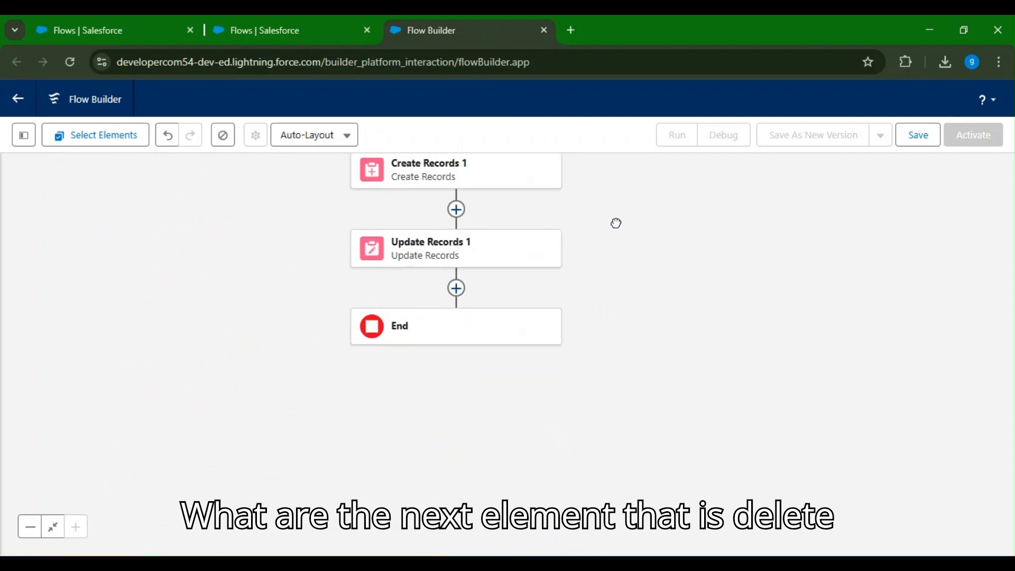
pyautogui.click(457, 285)
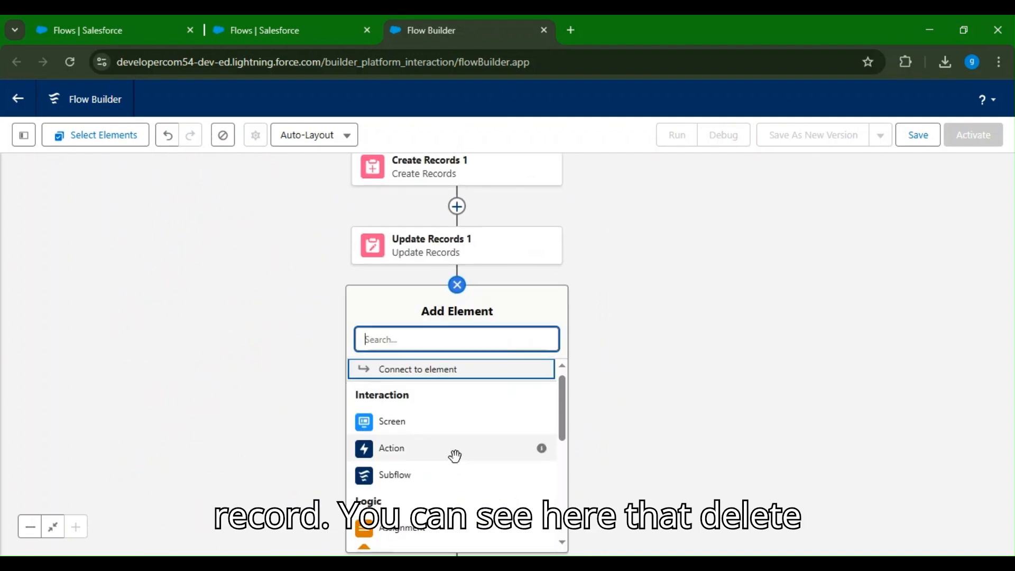
pyautogui.scroll(-5, 455, 465)
pyautogui.click(418, 508)
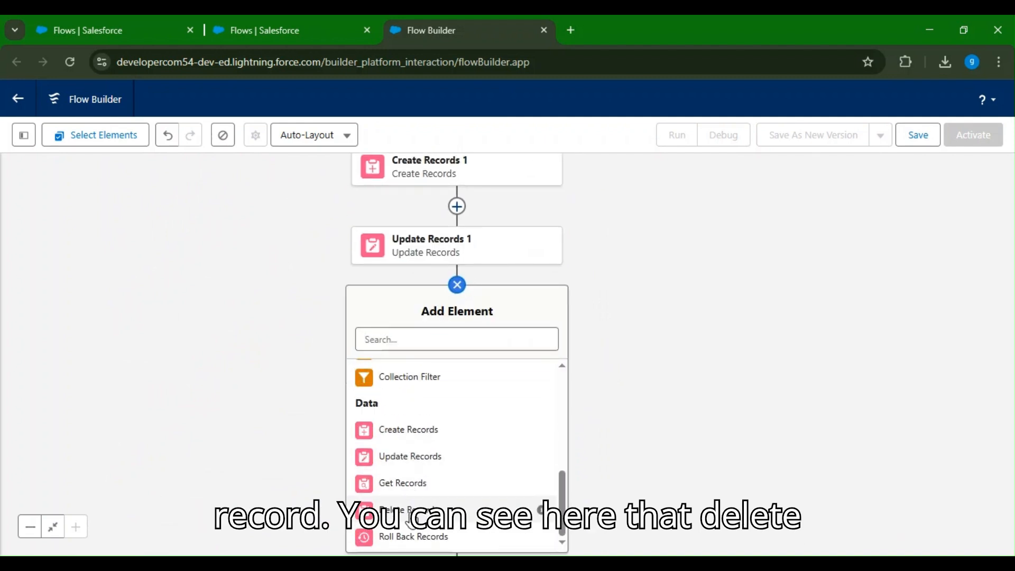
# Set Delete Records to find its records by specified conditions and leave the object empty.
pyautogui.click(526, 446)
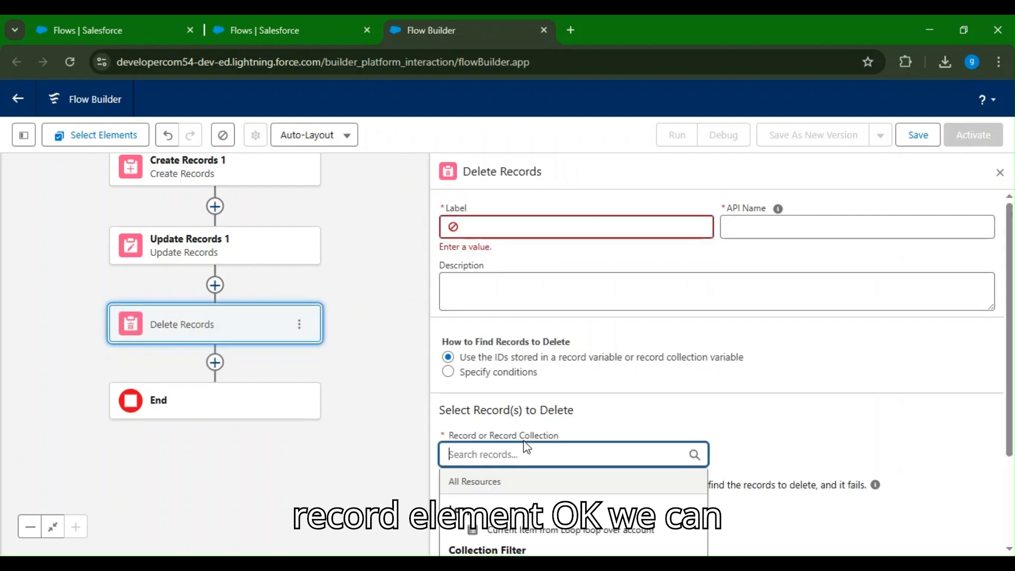
pyautogui.click(471, 373)
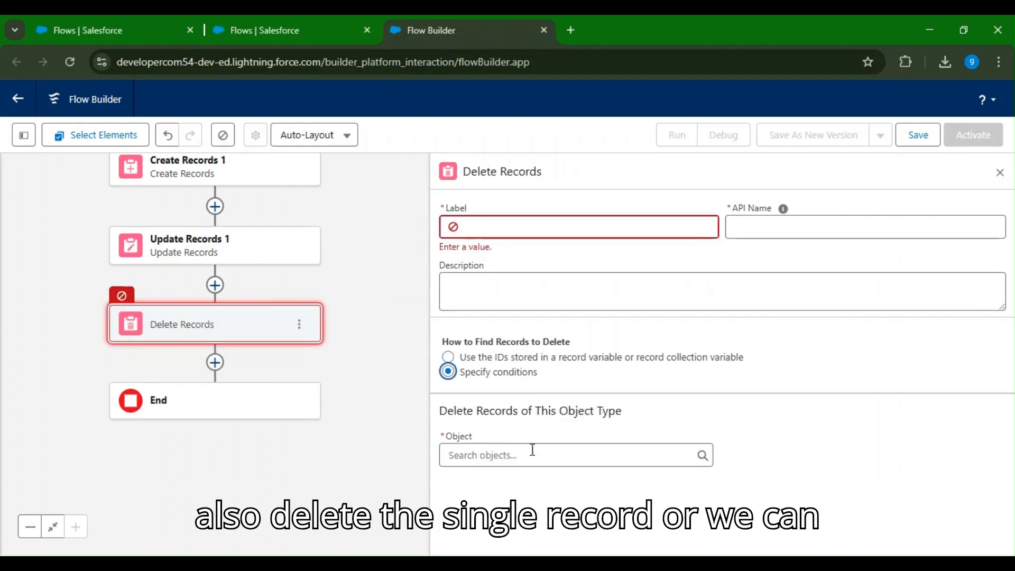
pyautogui.click(519, 454)
pyautogui.click(571, 366)
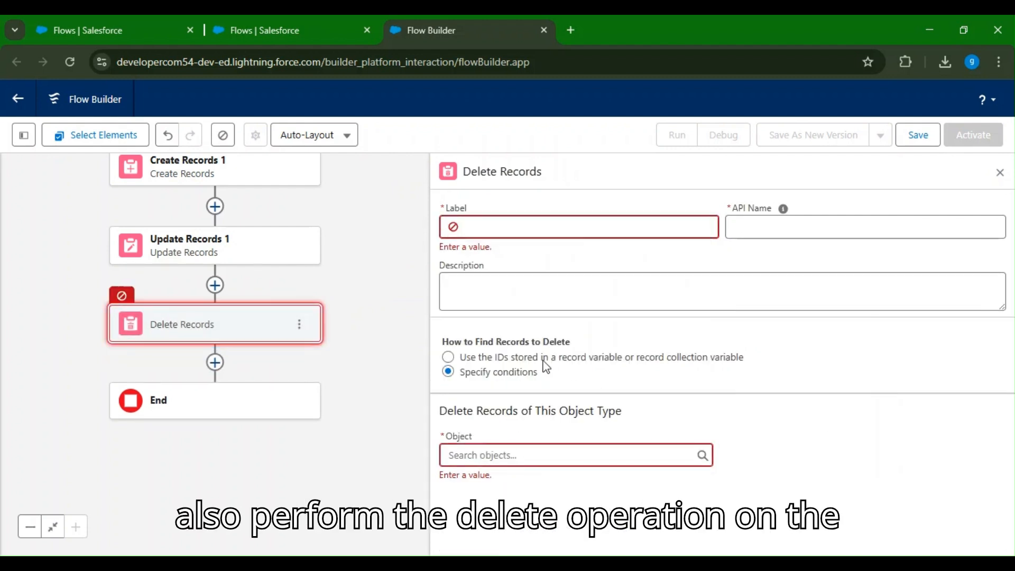
# Set Delete Records to use the IDs stored in a record variable, choosing Current Item from Loop loop over account.
pyautogui.click(571, 358)
pyautogui.click(592, 454)
pyautogui.click(528, 478)
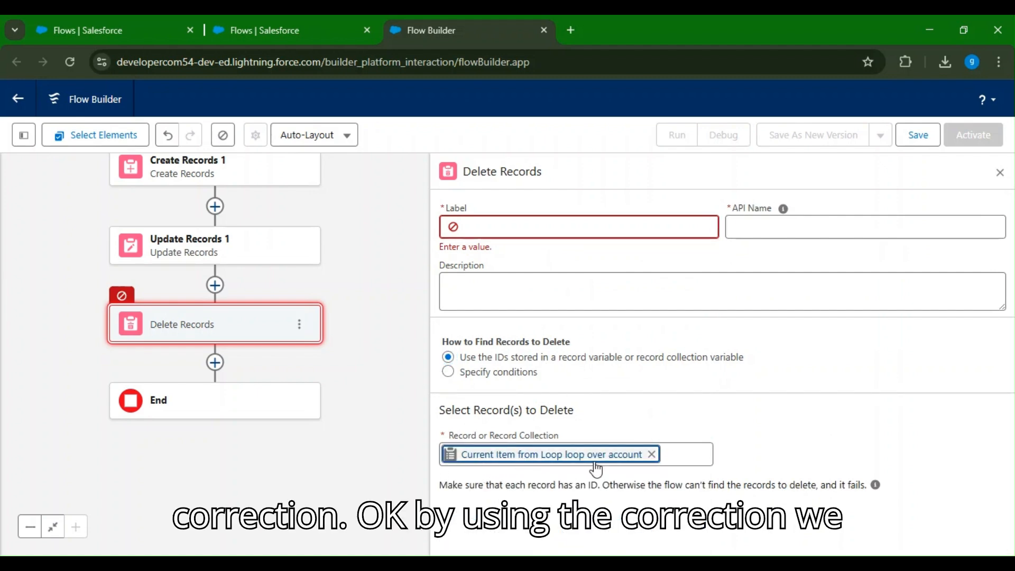
# Switch Delete Records to finding records by specified conditions and set its object to Account.
pyautogui.click(480, 379)
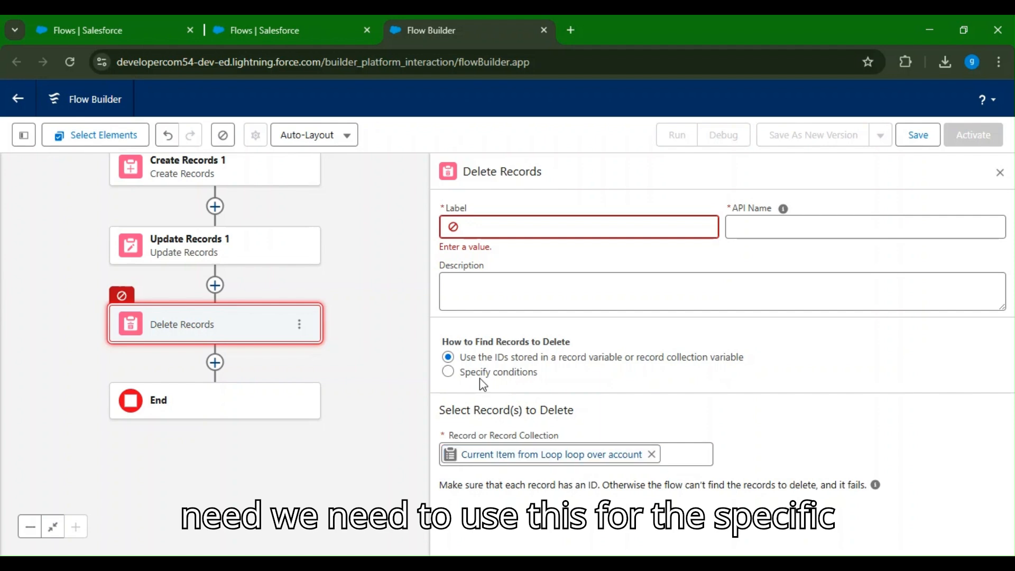
pyautogui.click(484, 375)
pyautogui.click(517, 455)
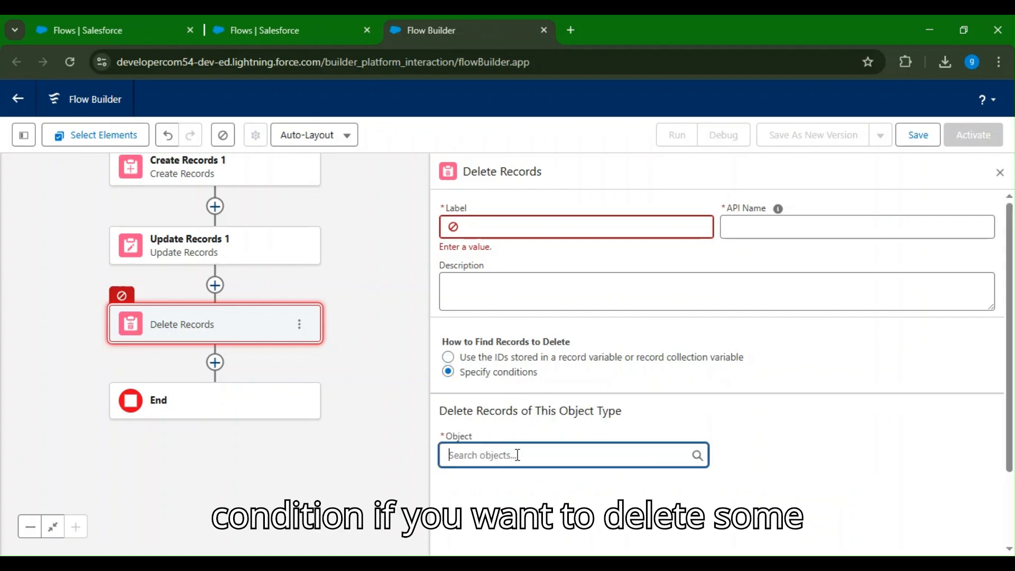
pyautogui.write('acc')
pyautogui.click(517, 256)
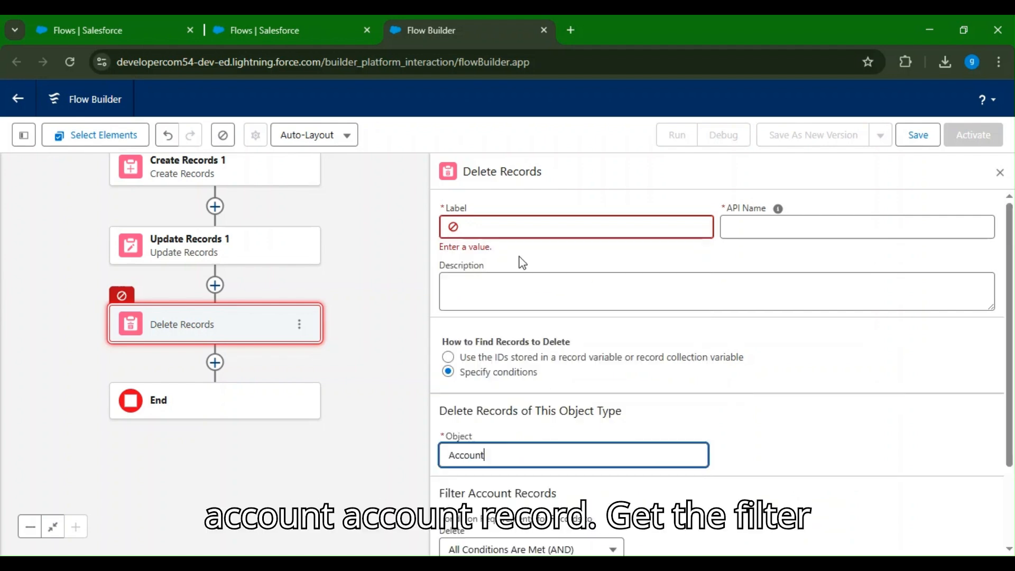
# Filter the Account records to delete on the Account Type field with the Equals operator and open the picklist values for the condition.
pyautogui.scroll(-2, 791, 498)
pyautogui.click(529, 502)
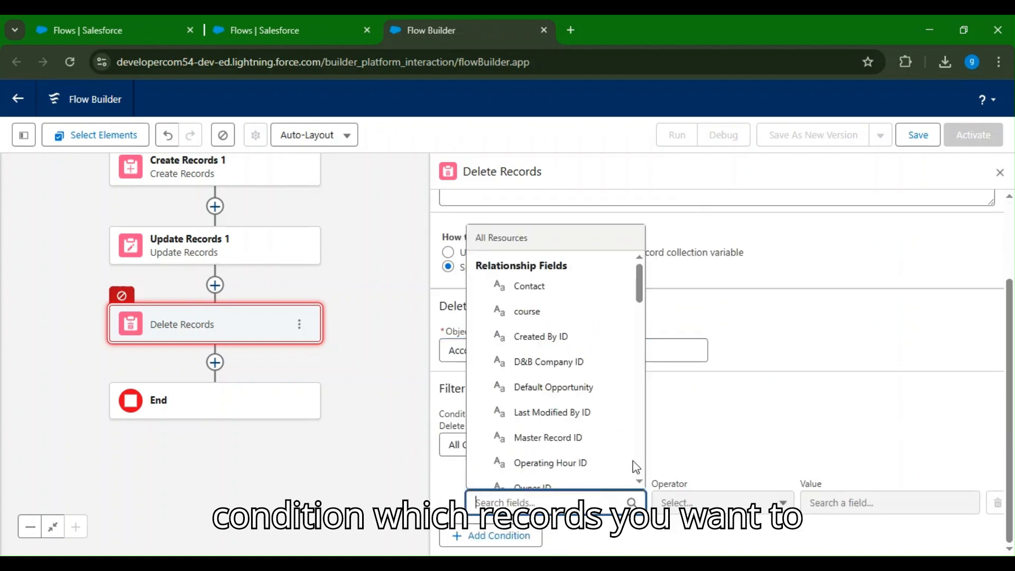
pyautogui.scroll(-5, 550, 381)
pyautogui.scroll(2, 529, 396)
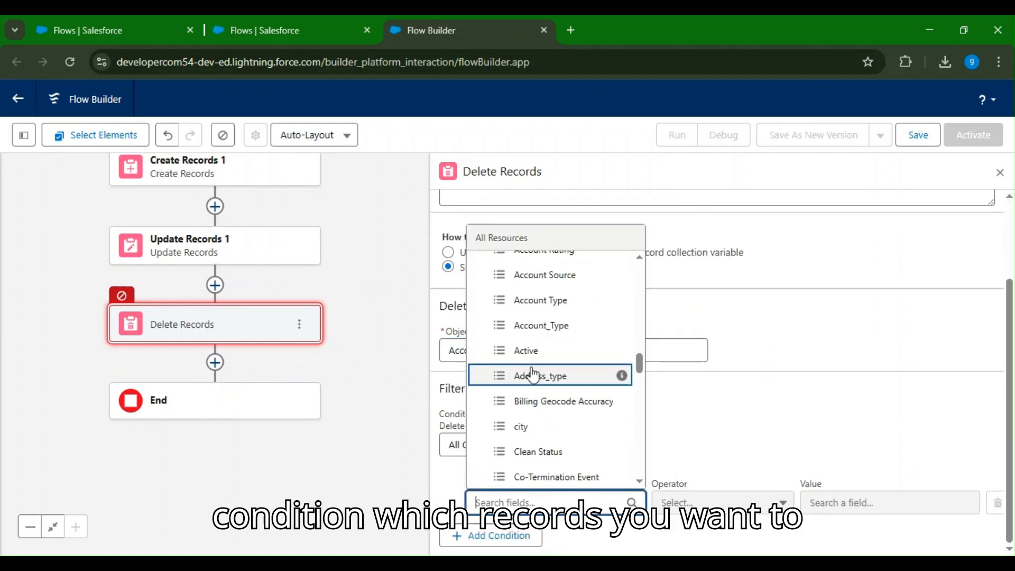
pyautogui.click(529, 300)
pyautogui.click(849, 503)
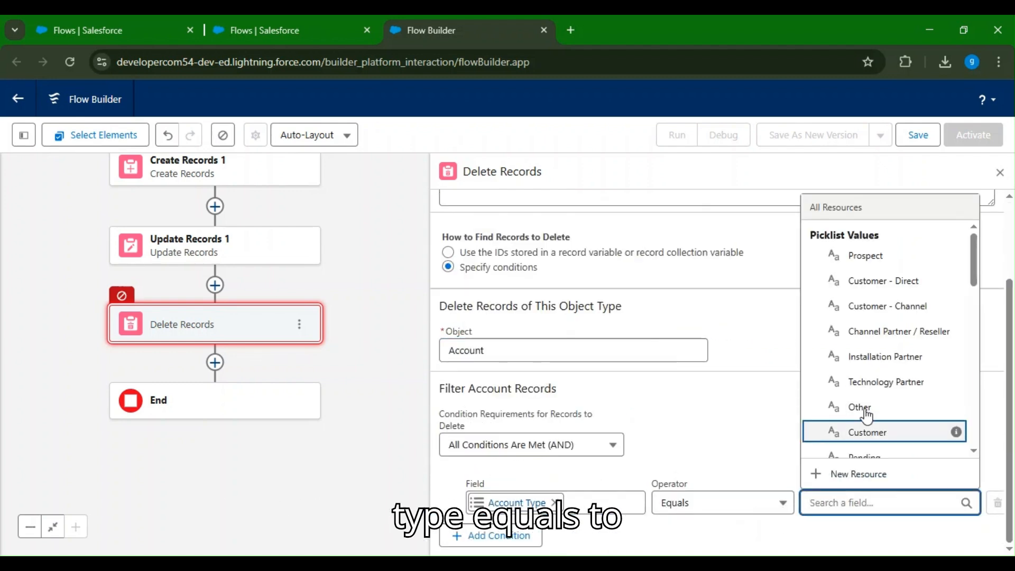